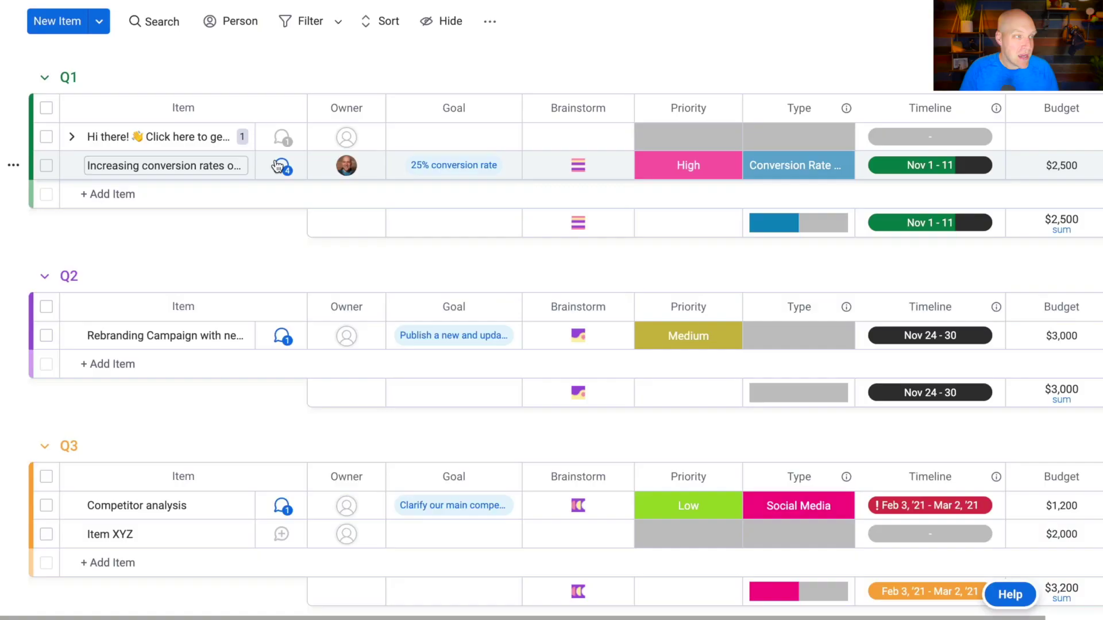
- Add a new item named 'Marketing initiative' to the Q1 group
{"action": "scroll", "coordinate": [364, 184], "scroll_direction": "down", "scroll_amount": 1}
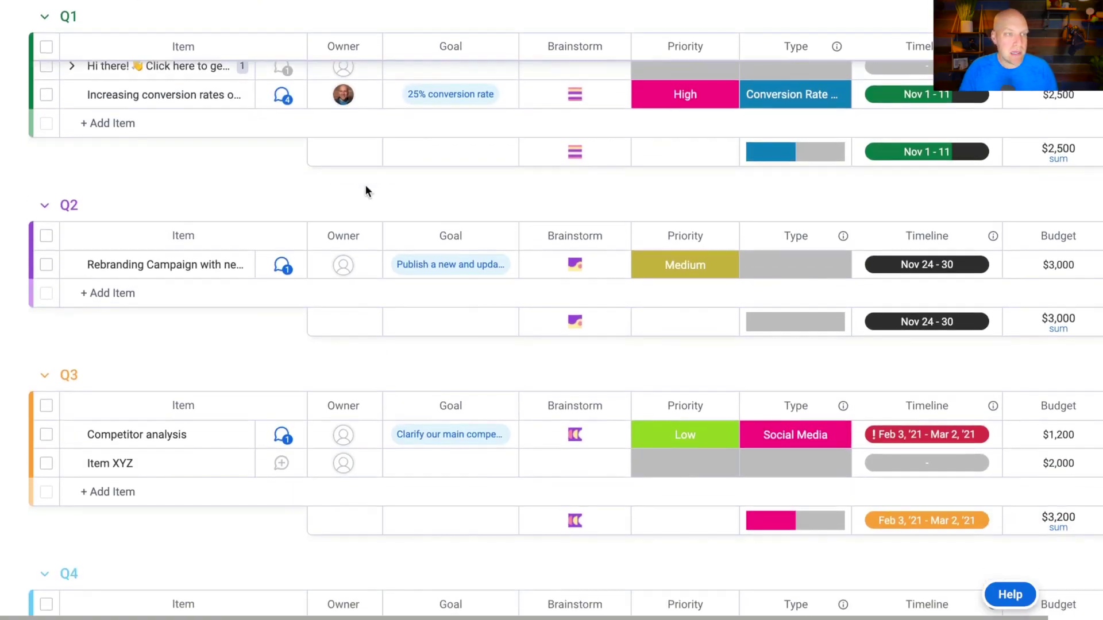
{"action": "scroll", "coordinate": [365, 186], "scroll_direction": "up", "scroll_amount": 1}
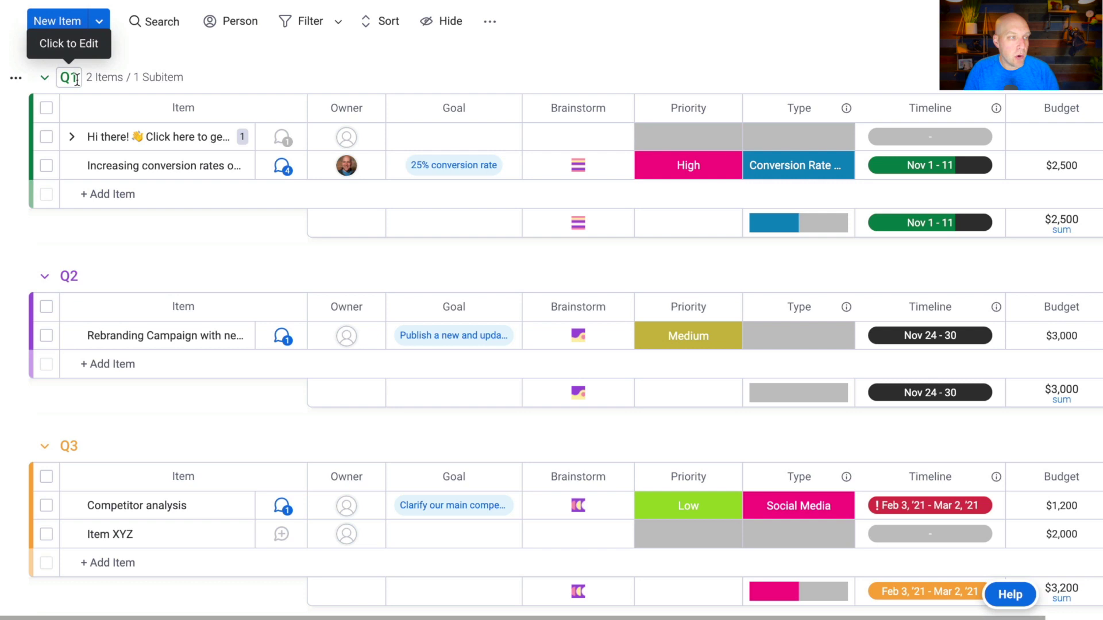
{"action": "scroll", "coordinate": [74, 272], "scroll_direction": "down", "scroll_amount": 4}
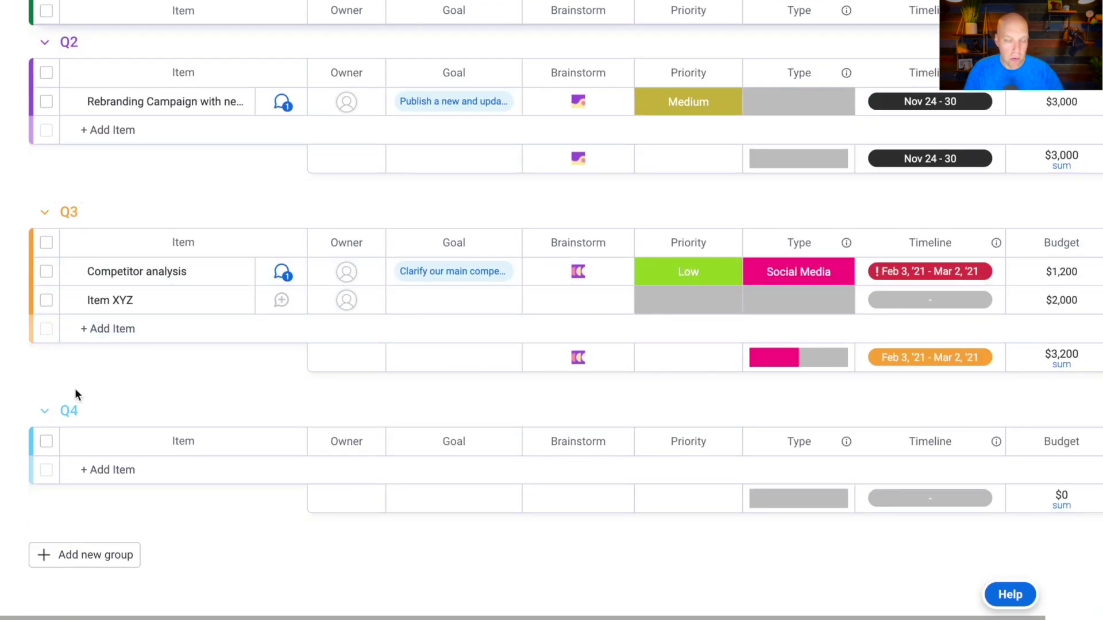
{"action": "scroll", "coordinate": [75, 390], "scroll_direction": "up", "scroll_amount": 4}
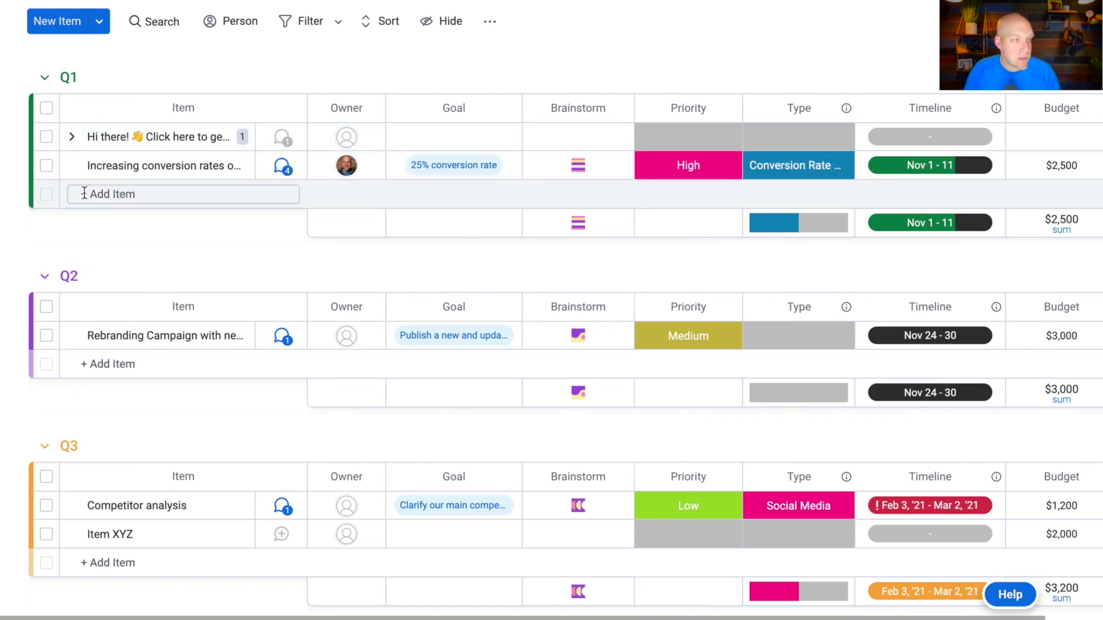
{"action": "left_click", "coordinate": [135, 190]}
{"action": "type", "text": "M"}
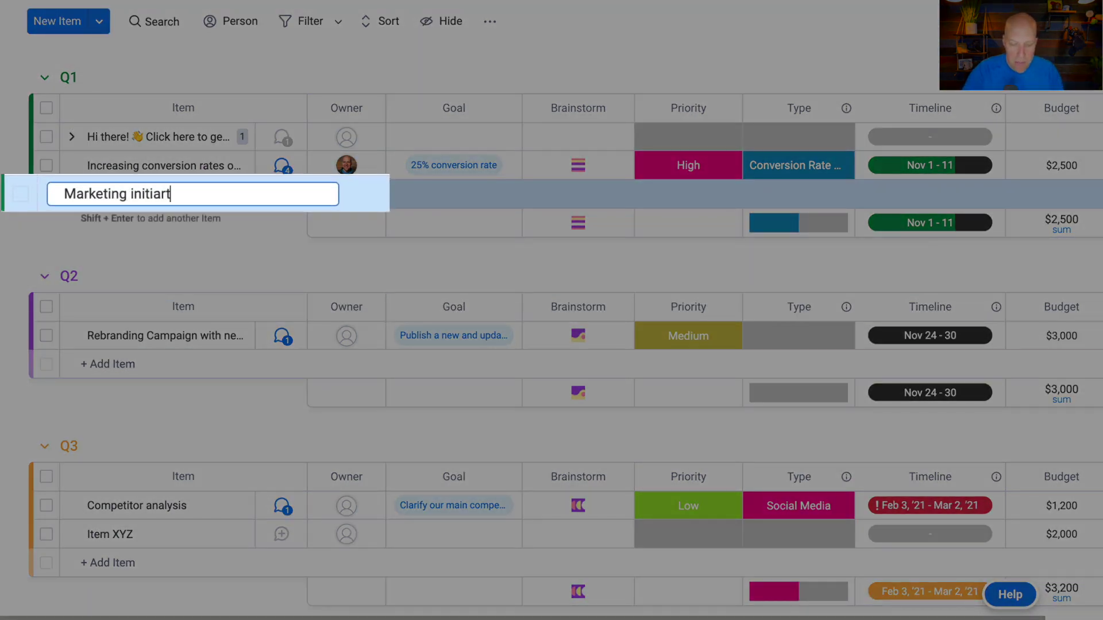
{"action": "type", "text": "arketing initiative"}
{"action": "key", "text": "Return"}
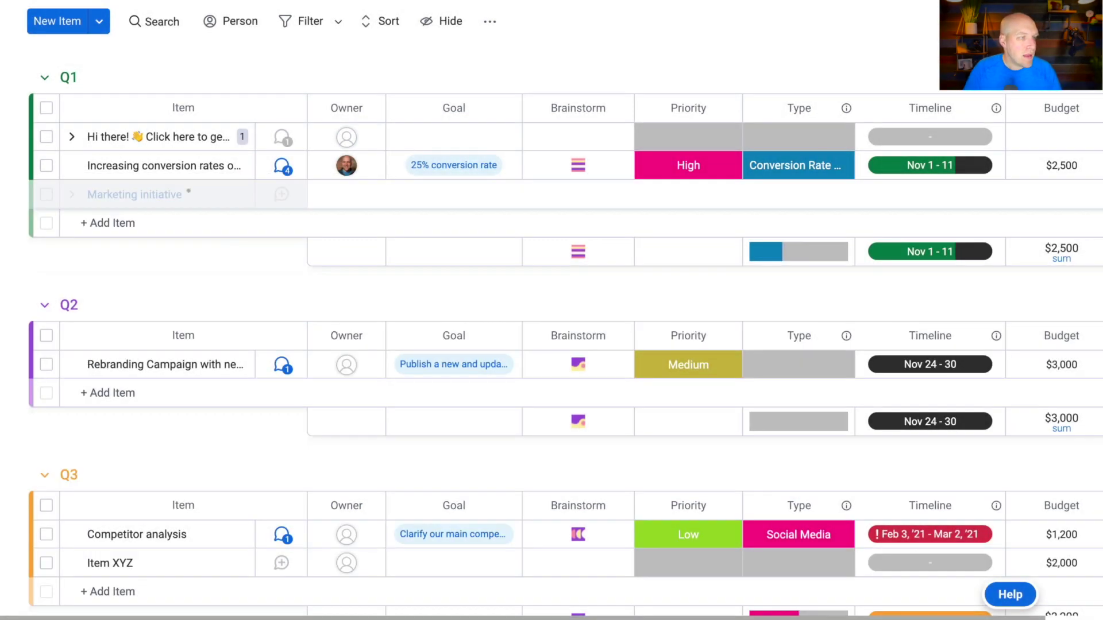
- Make the suggested team member the item's owner and open its updates
{"action": "left_click", "coordinate": [374, 196]}
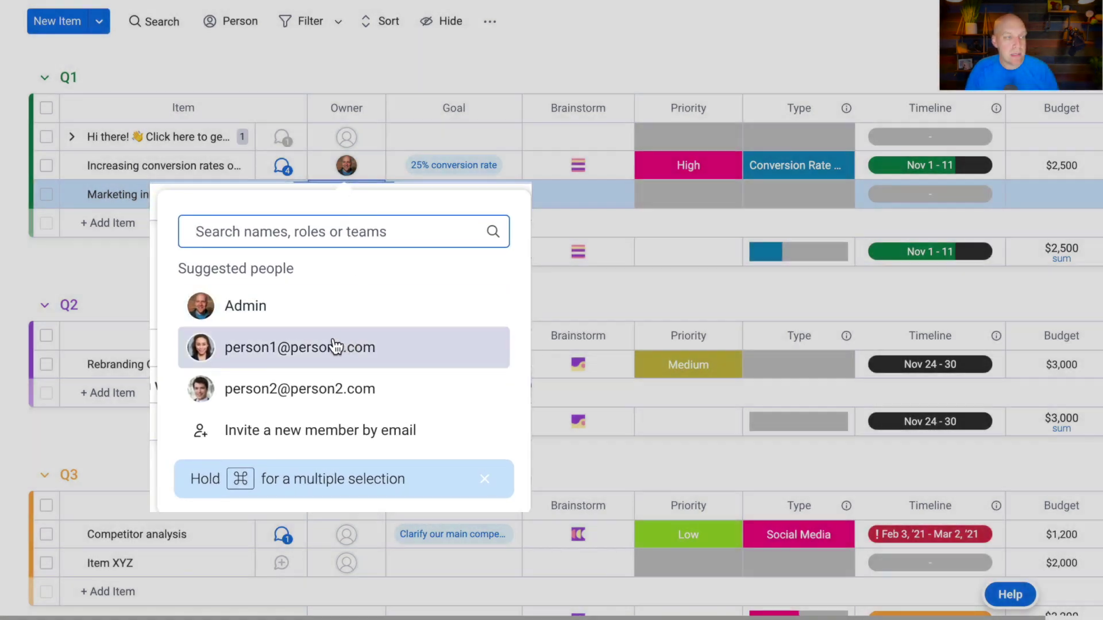
{"action": "left_click", "coordinate": [335, 347]}
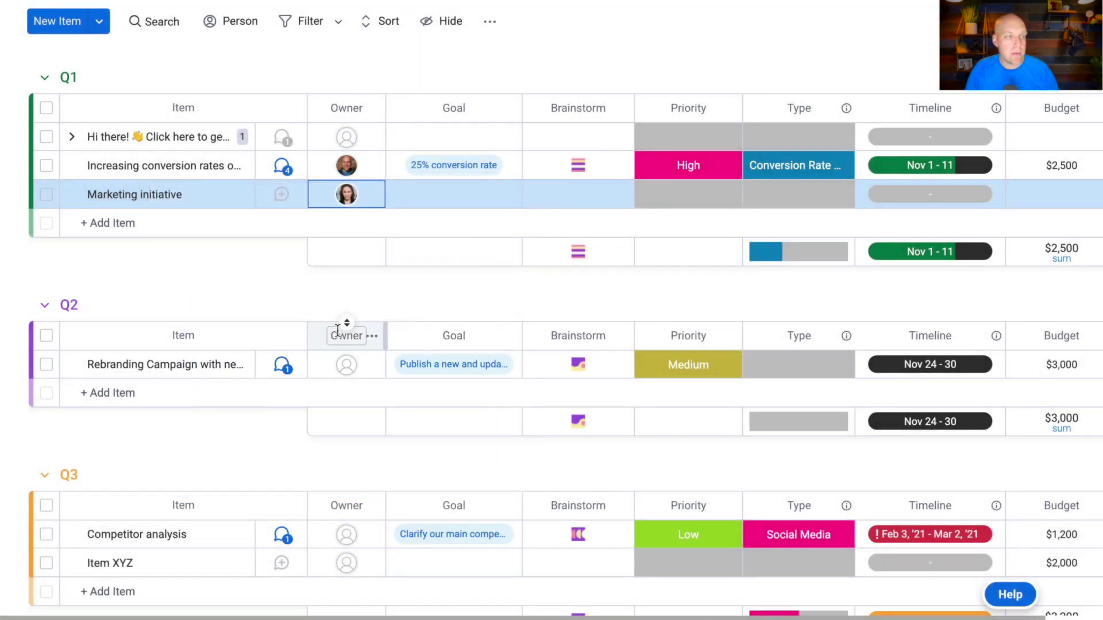
{"action": "left_click", "coordinate": [282, 196]}
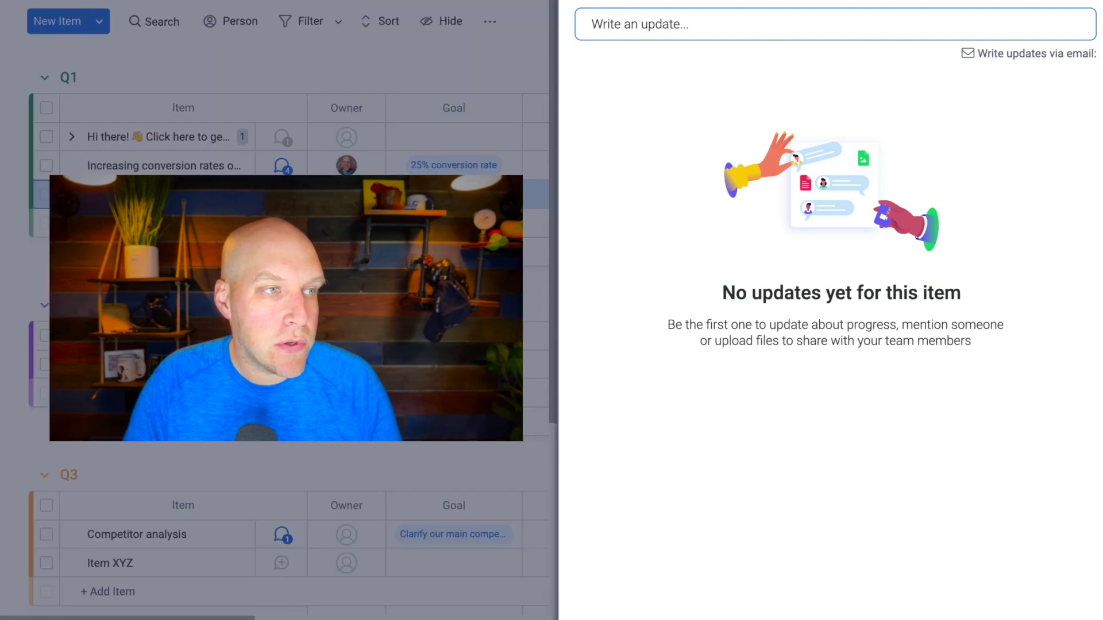
- Create a 'New Goal' goal label and assign it to Marketing initiative
{"action": "left_click", "coordinate": [451, 98]}
{"action": "left_click", "coordinate": [455, 141]}
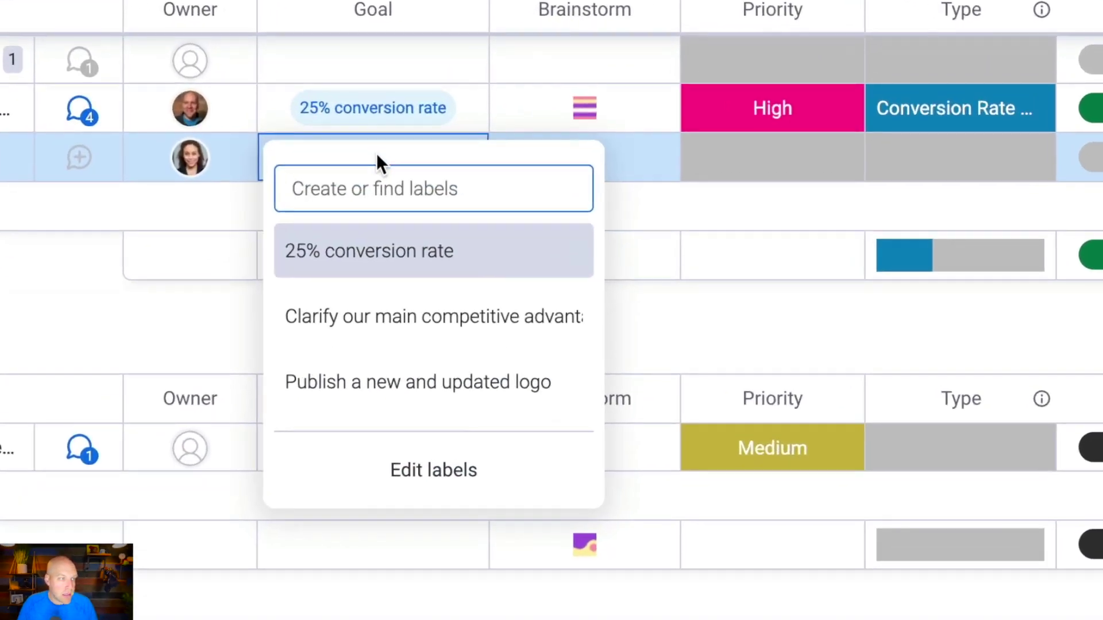
{"action": "left_click", "coordinate": [435, 488]}
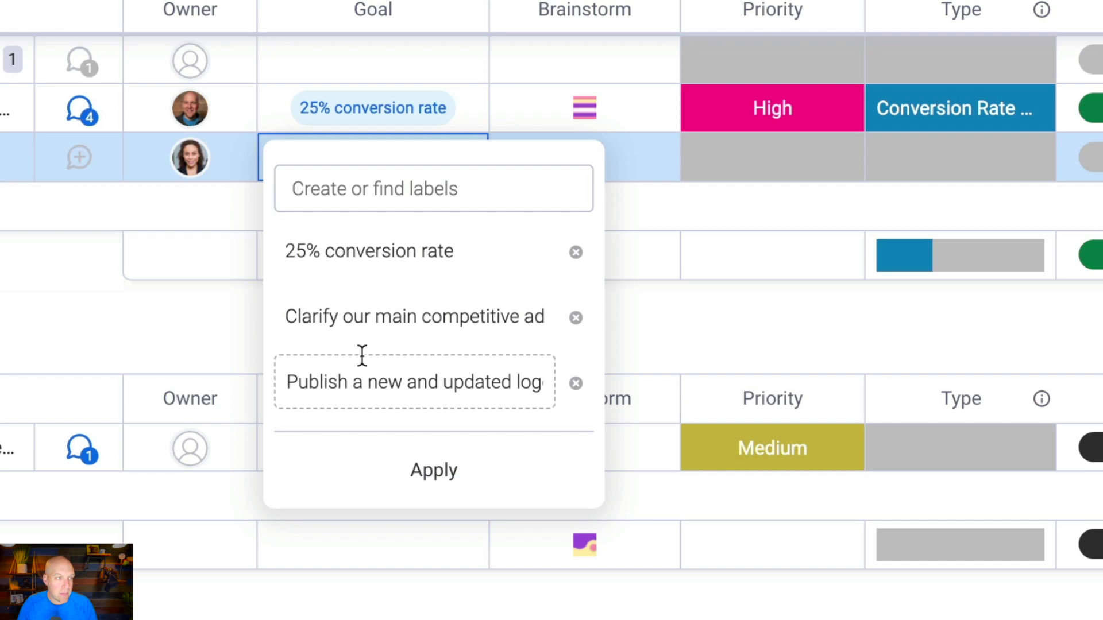
{"action": "scroll", "coordinate": [430, 378], "scroll_direction": "down", "scroll_amount": 3}
{"action": "scroll", "coordinate": [432, 378], "scroll_direction": "up", "scroll_amount": 4}
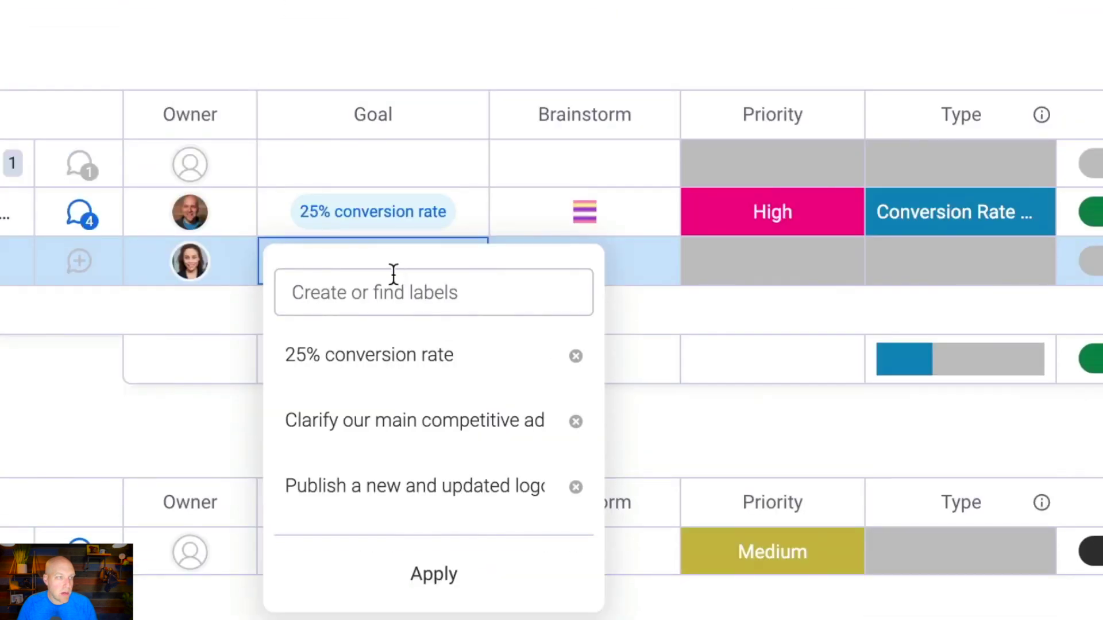
{"action": "type", "text": "New Goal"}
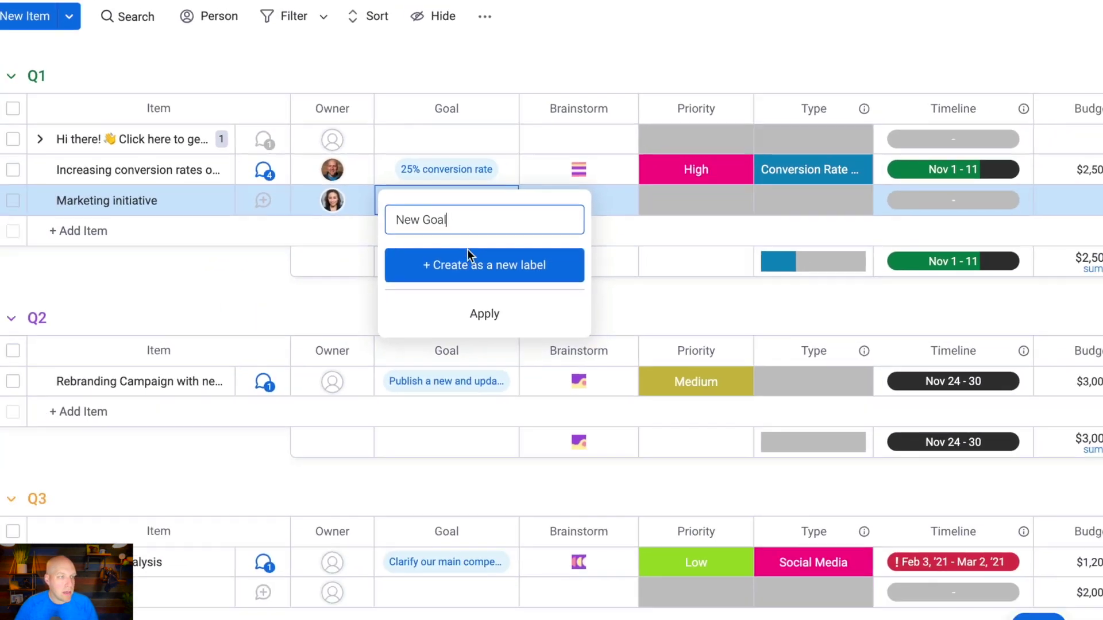
{"action": "left_click", "coordinate": [410, 353]}
{"action": "left_click", "coordinate": [543, 53]}
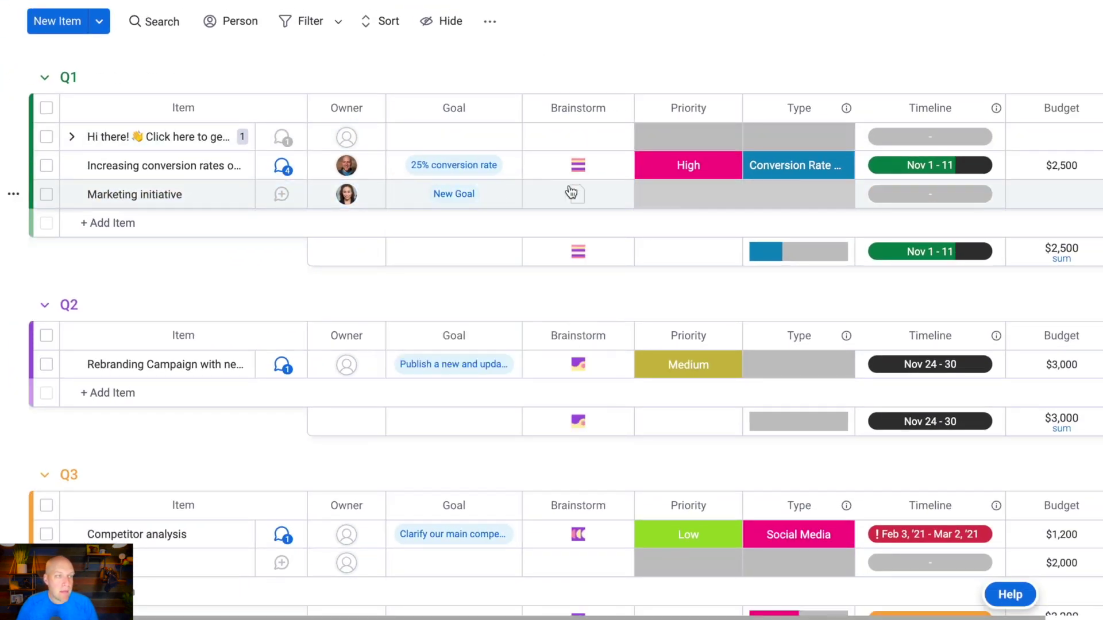
- Attach a brand-new blank monday doc to Marketing initiative's Brainstorm cell
{"action": "left_click", "coordinate": [581, 193]}
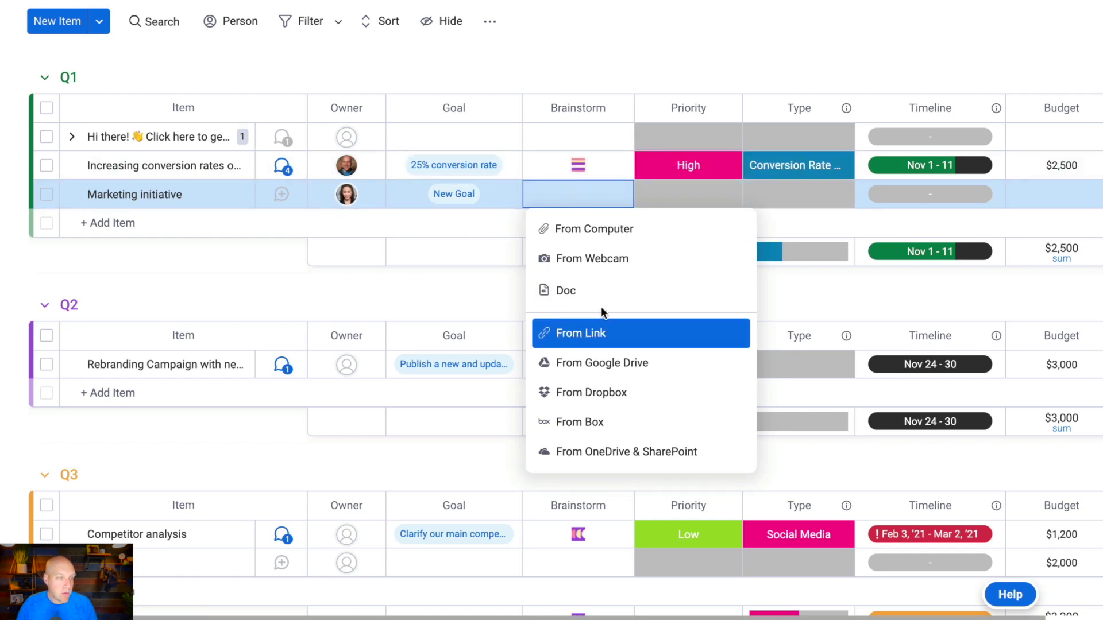
{"action": "scroll", "coordinate": [656, 408], "scroll_direction": "down", "scroll_amount": 1}
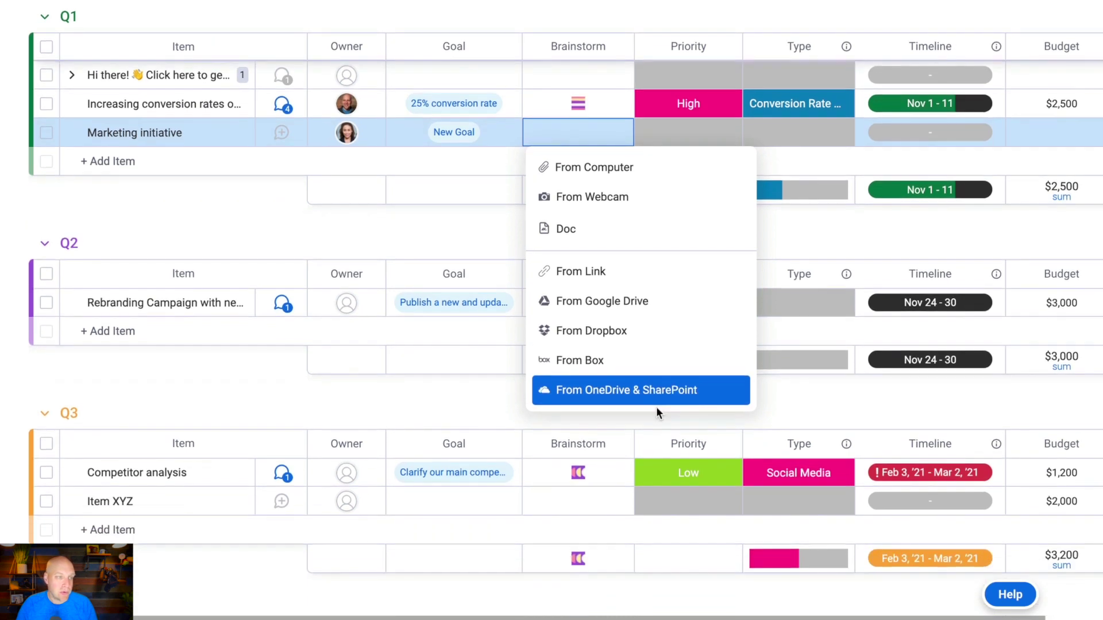
{"action": "scroll", "coordinate": [656, 407], "scroll_direction": "up", "scroll_amount": 1}
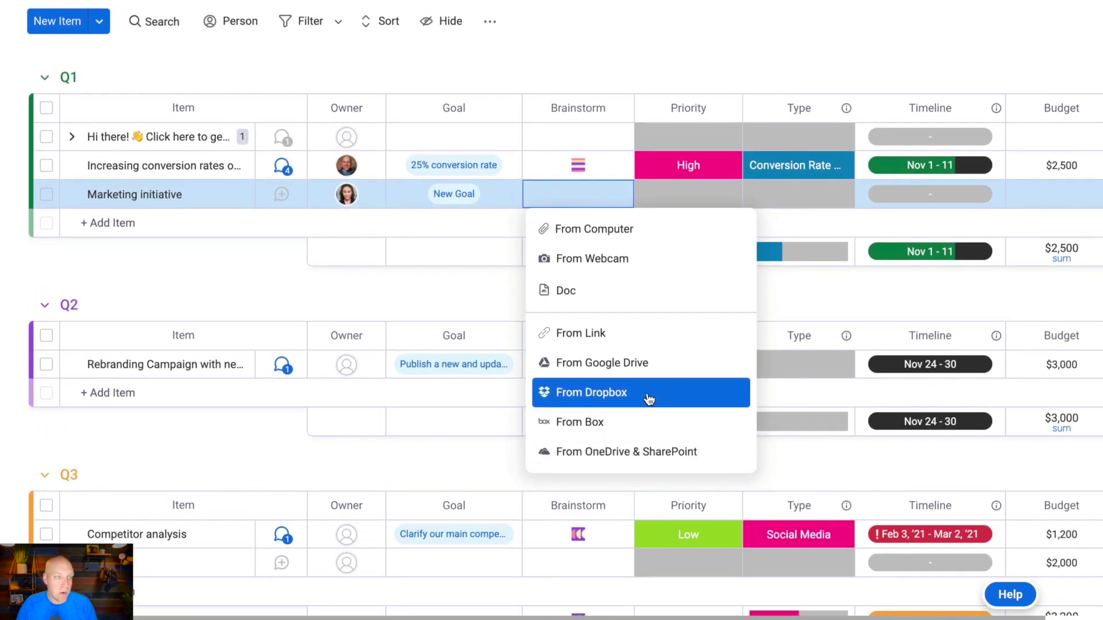
{"action": "left_click", "coordinate": [607, 296]}
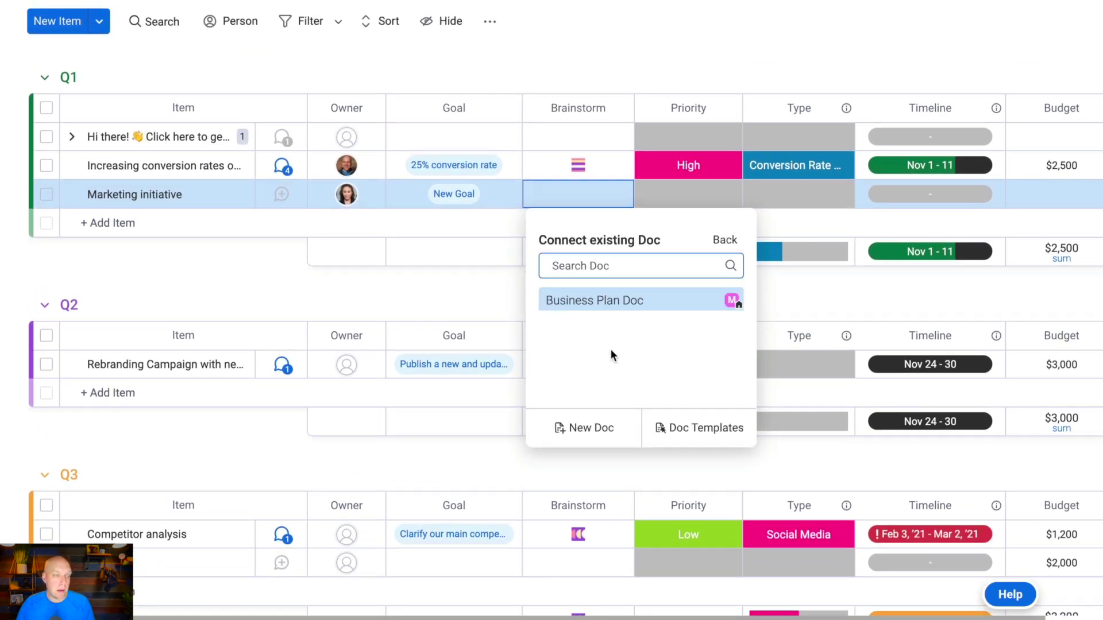
{"action": "left_click", "coordinate": [592, 428]}
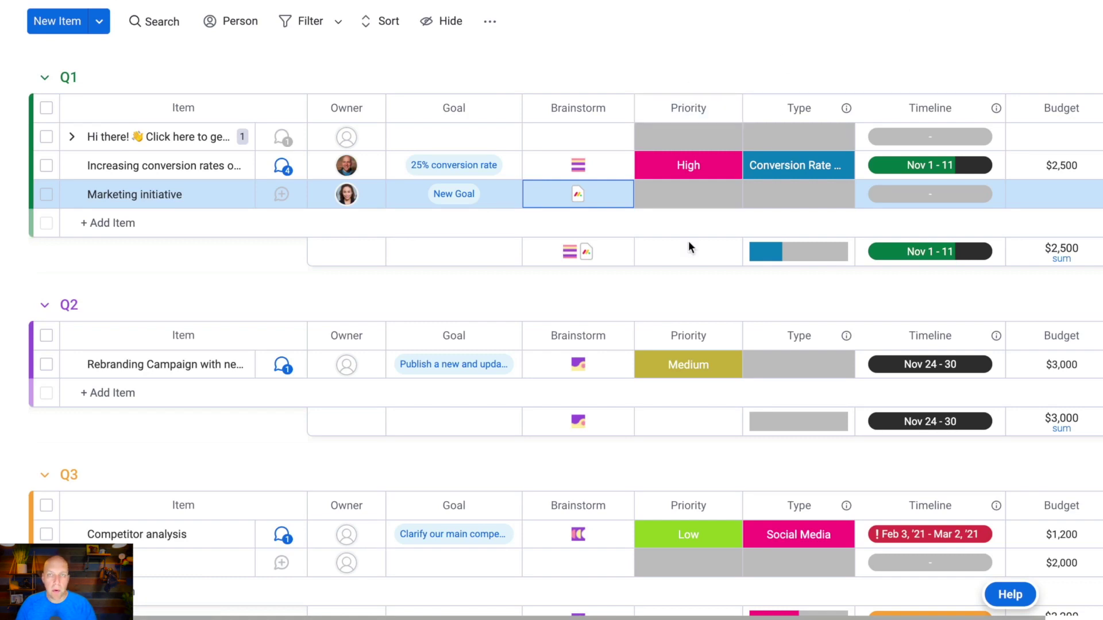
{"action": "scroll", "coordinate": [690, 246], "scroll_direction": "down", "scroll_amount": 2}
{"action": "scroll", "coordinate": [690, 246], "scroll_direction": "right", "scroll_amount": 1}
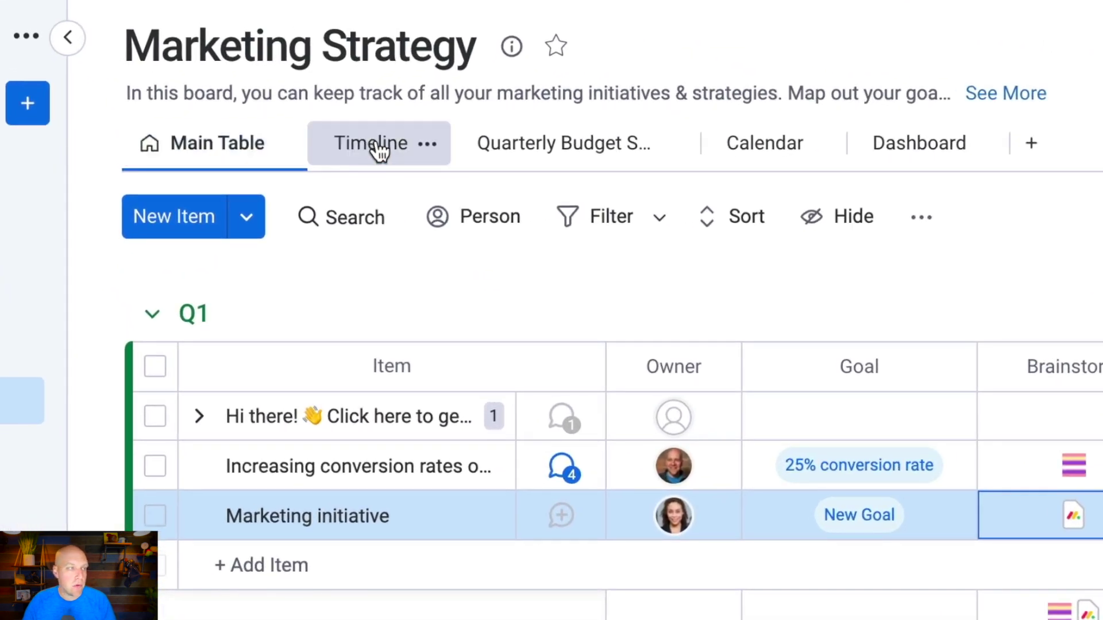
{"action": "left_click", "coordinate": [390, 149]}
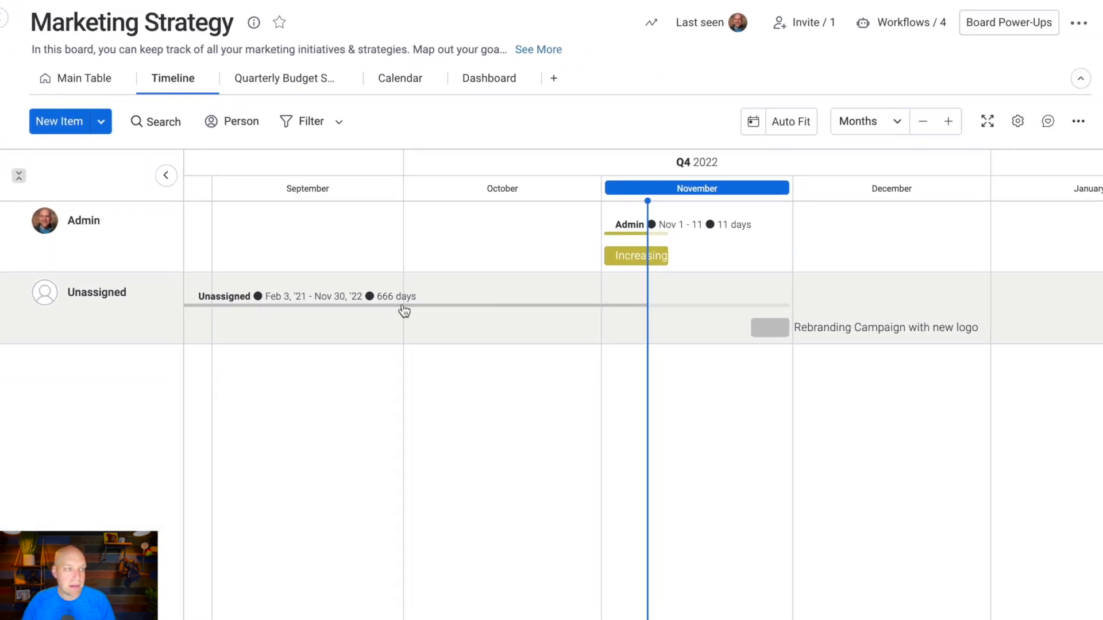
{"action": "scroll", "coordinate": [745, 274], "scroll_direction": "right", "scroll_amount": 5}
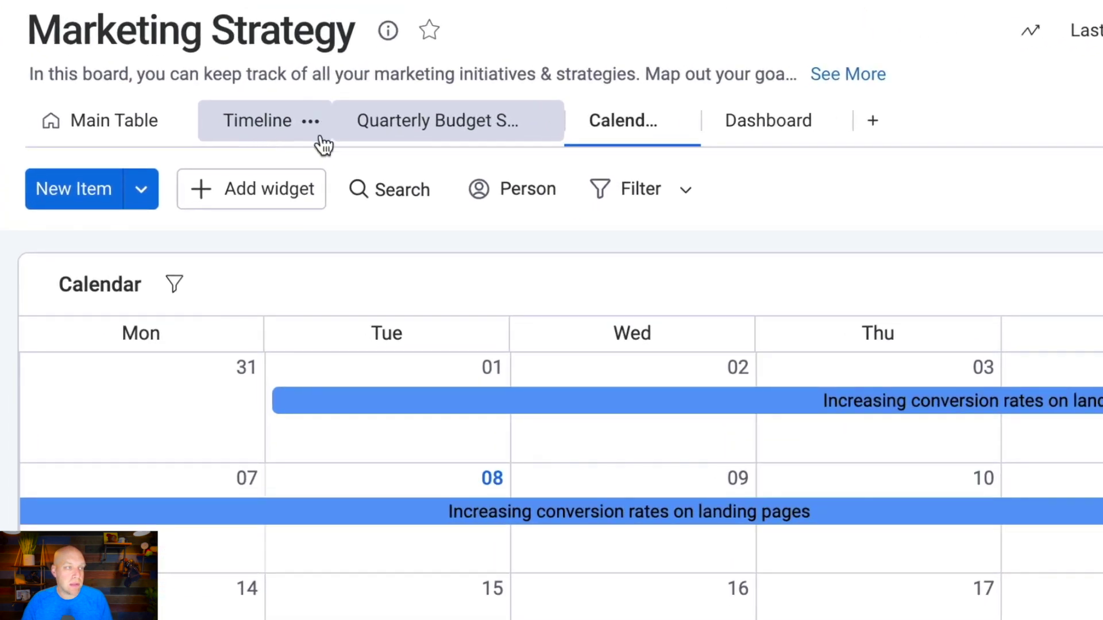
{"action": "left_click", "coordinate": [452, 139]}
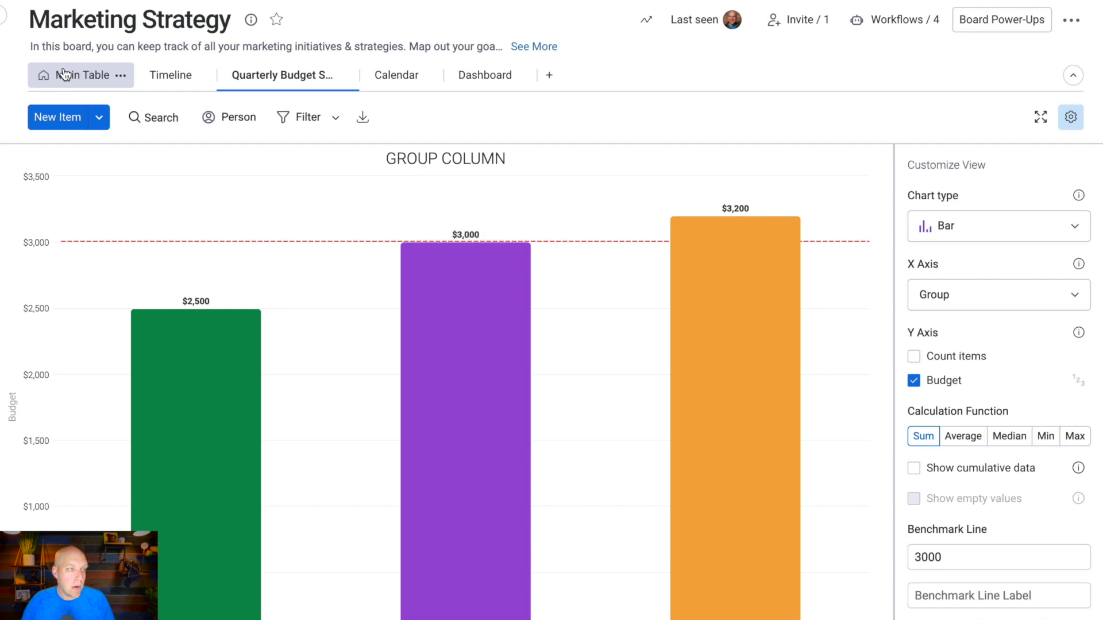
{"action": "left_click", "coordinate": [63, 73]}
{"action": "scroll", "coordinate": [293, 407], "scroll_direction": "down", "scroll_amount": 5}
{"action": "scroll", "coordinate": [294, 412], "scroll_direction": "up", "scroll_amount": 5}
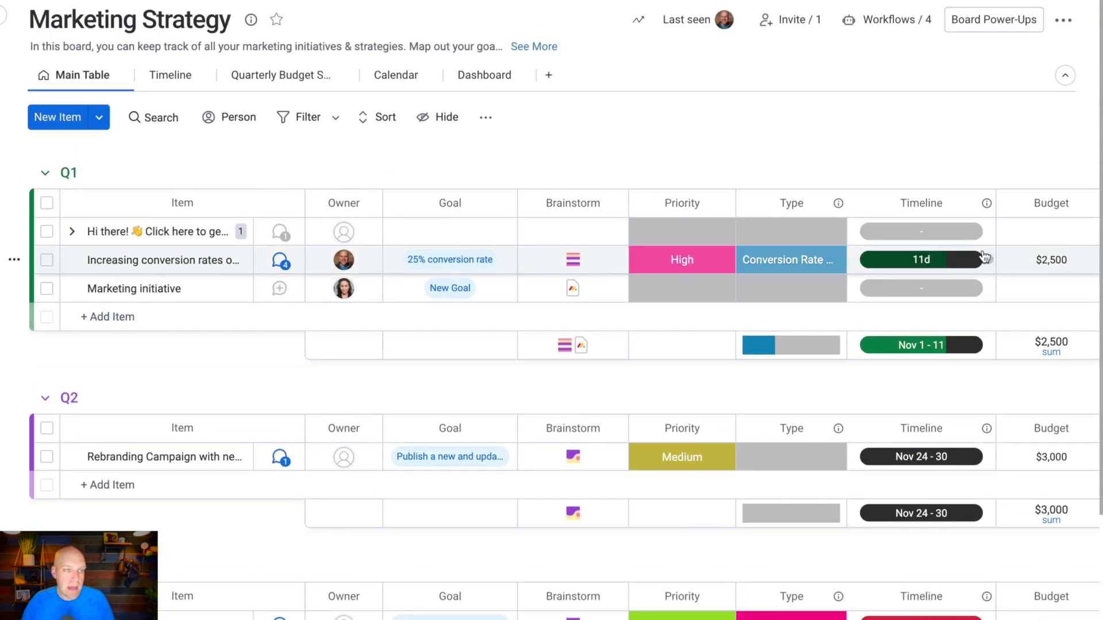
- Switch to the Quarterly Budget chart showing $2,500, $3,000 and $3,200 against the 3000 benchmark
{"action": "scroll", "coordinate": [984, 257], "scroll_direction": "right", "scroll_amount": 3}
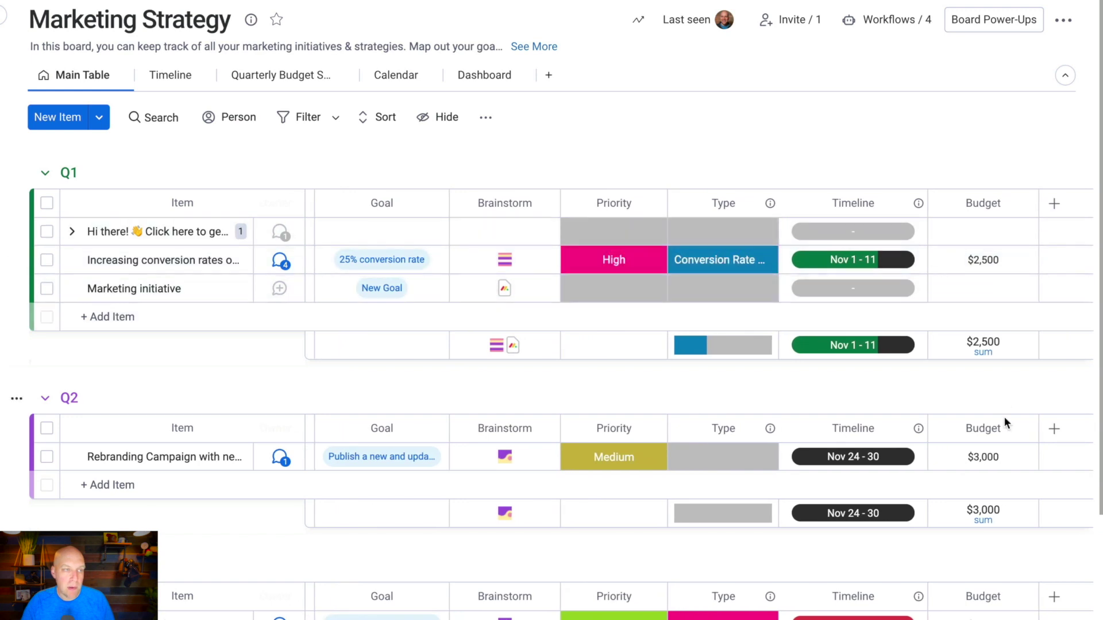
{"action": "scroll", "coordinate": [1006, 513], "scroll_direction": "down", "scroll_amount": 3}
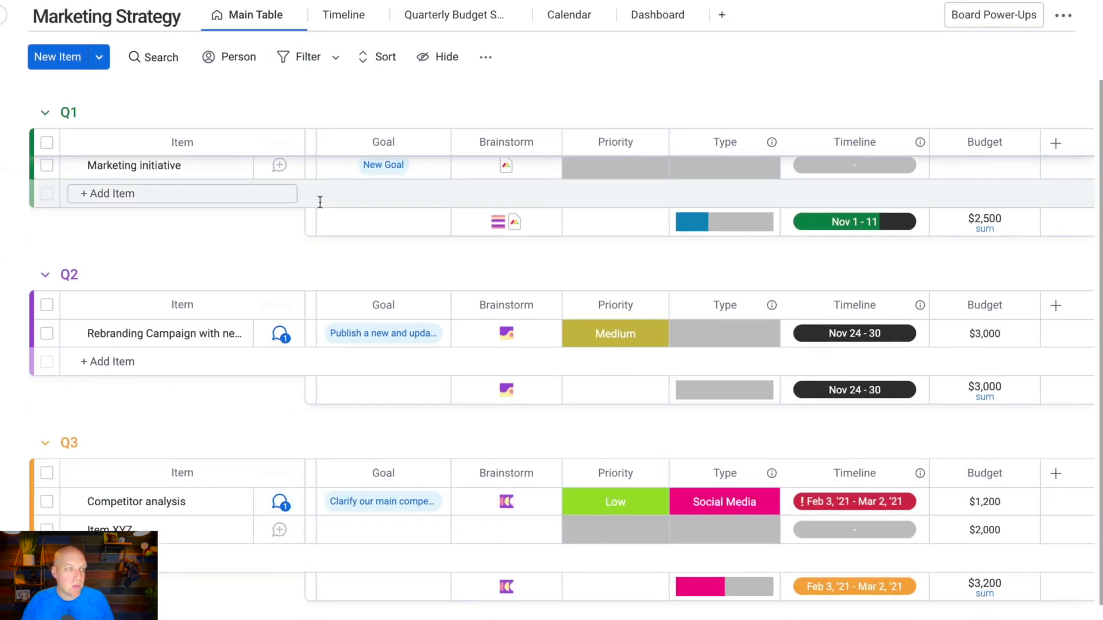
{"action": "scroll", "coordinate": [322, 204], "scroll_direction": "up", "scroll_amount": 3}
{"action": "left_click", "coordinate": [287, 75]}
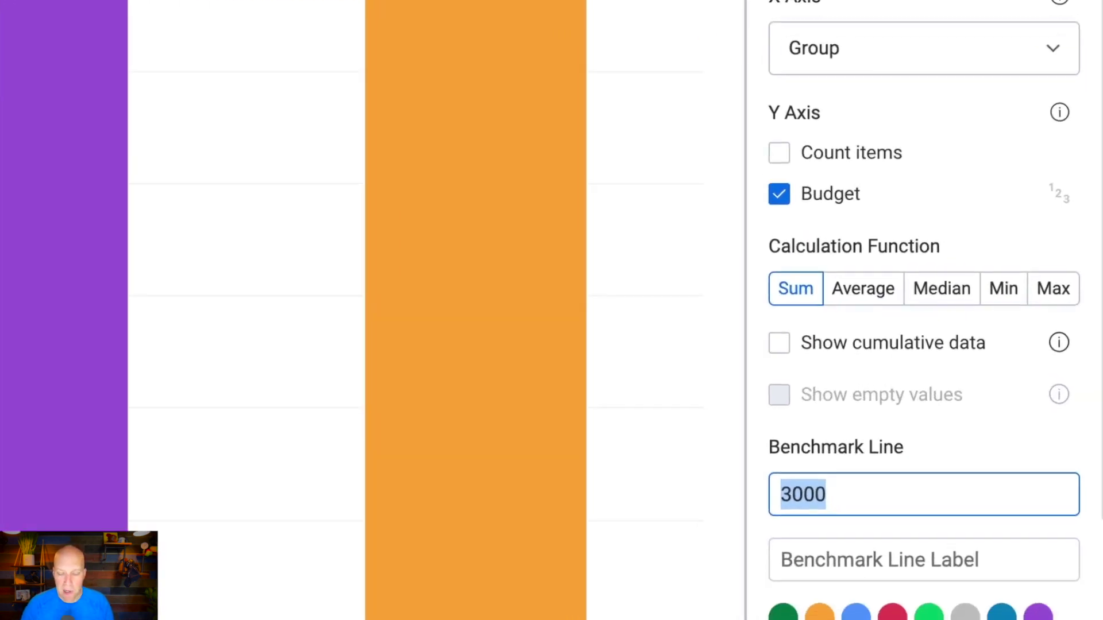
- Raise the chart's benchmark line to 5000 and view the Quarterly Budget Spend chart
{"action": "type", "text": "500"}
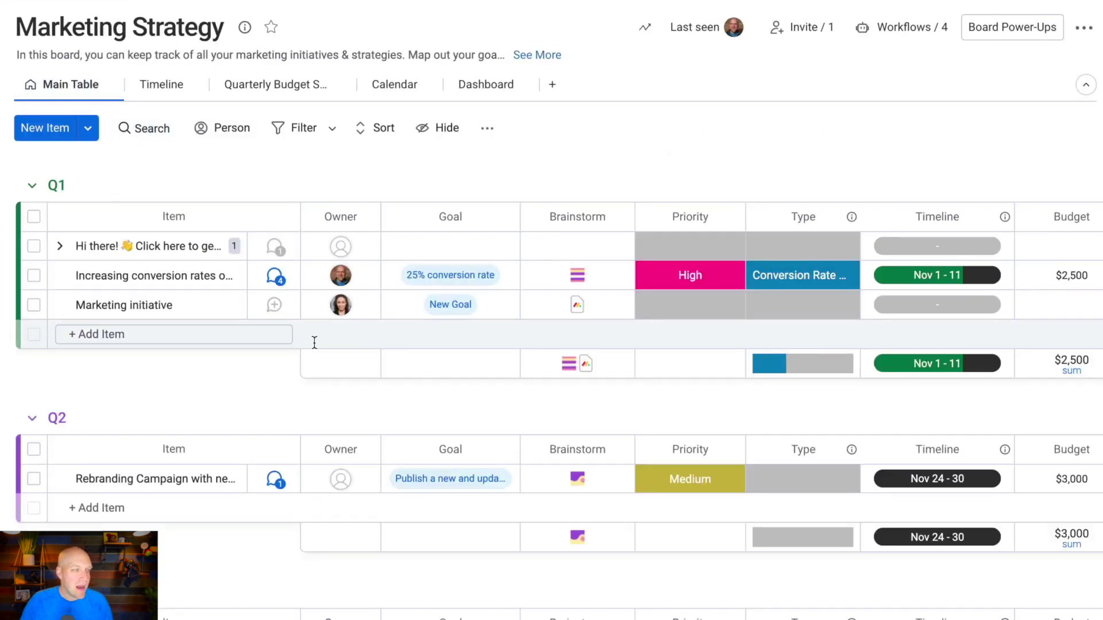
{"action": "scroll", "coordinate": [500, 425], "scroll_direction": "down", "scroll_amount": 1}
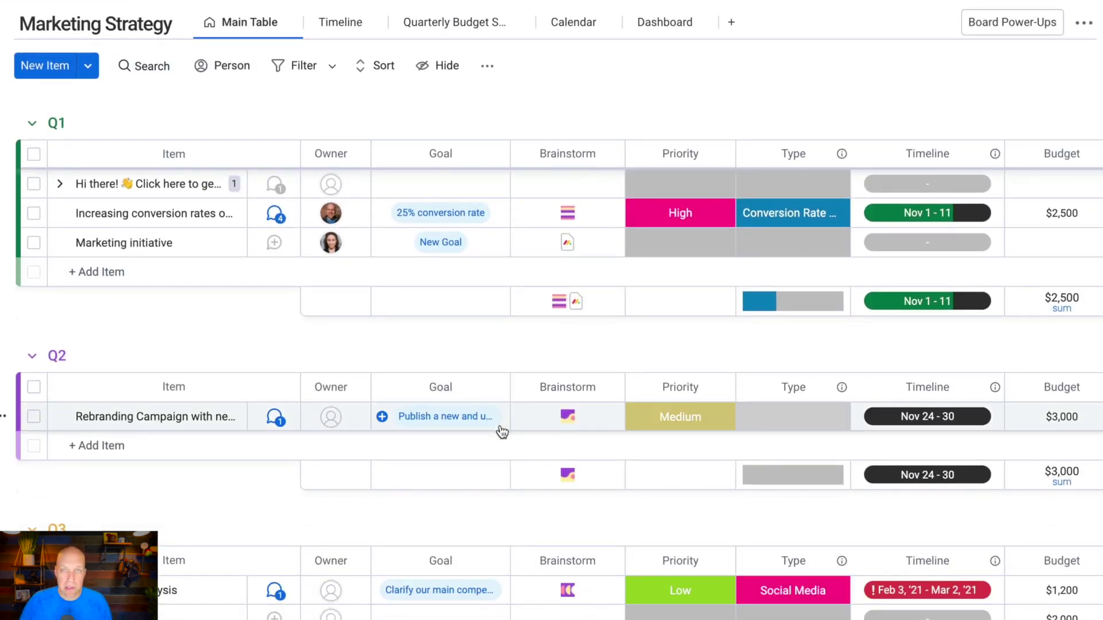
{"action": "scroll", "coordinate": [501, 431], "scroll_direction": "down", "scroll_amount": 3}
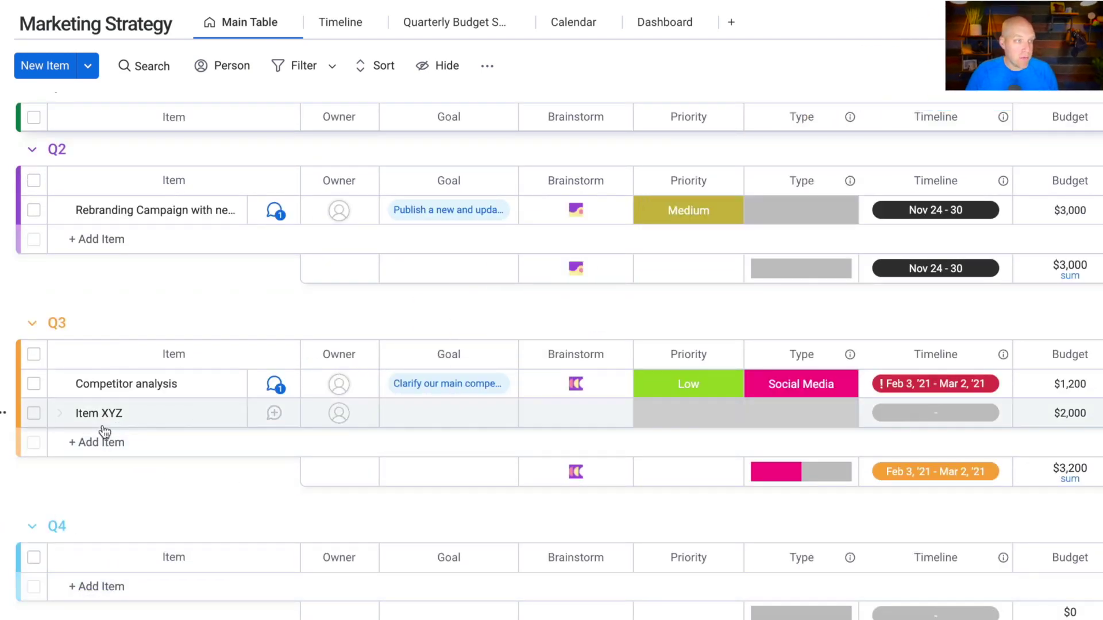
{"action": "scroll", "coordinate": [181, 185], "scroll_direction": "up", "scroll_amount": 5}
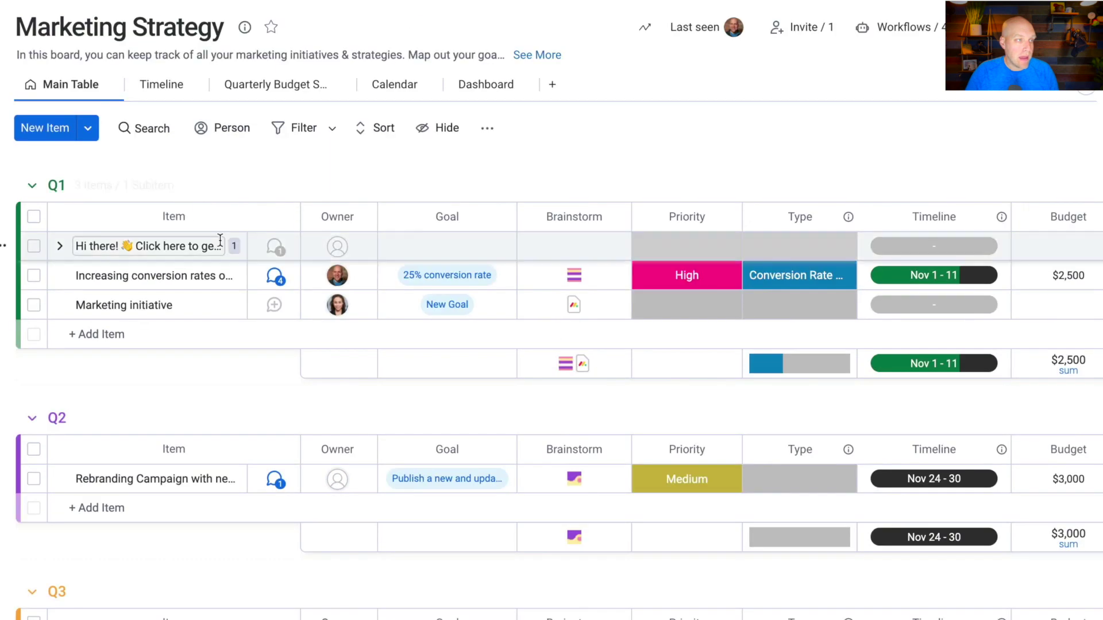
{"action": "left_click", "coordinate": [253, 87]}
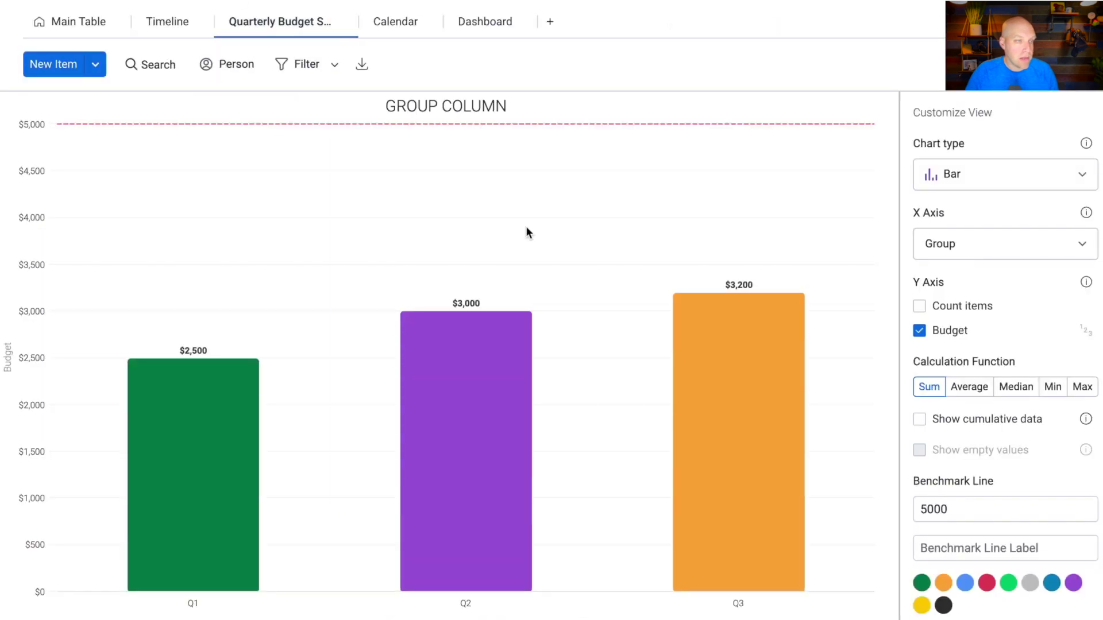
- Move Item XYZ from the Q3 group into the Q4 group
{"action": "left_click", "coordinate": [82, 27]}
{"action": "scroll", "coordinate": [119, 313], "scroll_direction": "down", "scroll_amount": 5}
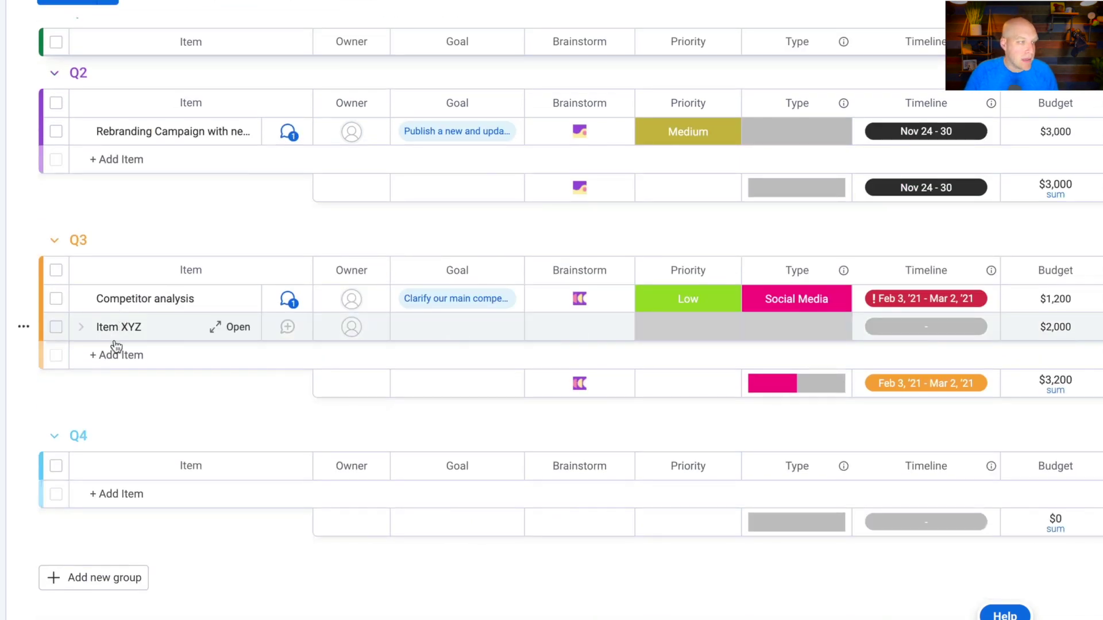
{"action": "left_click", "coordinate": [55, 329]}
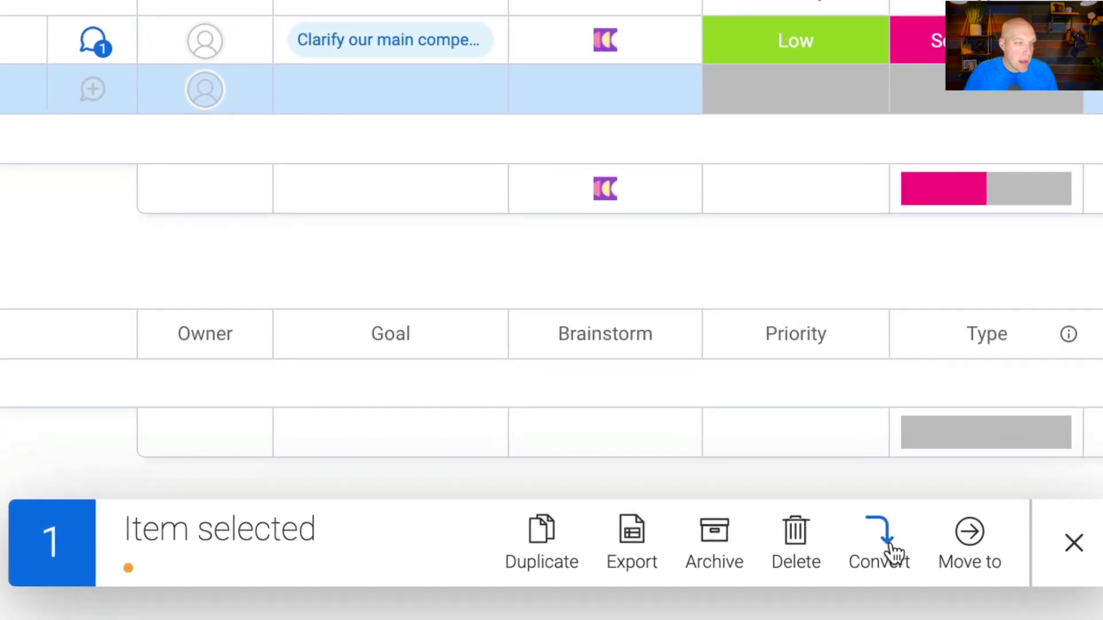
{"action": "left_click", "coordinate": [969, 540]}
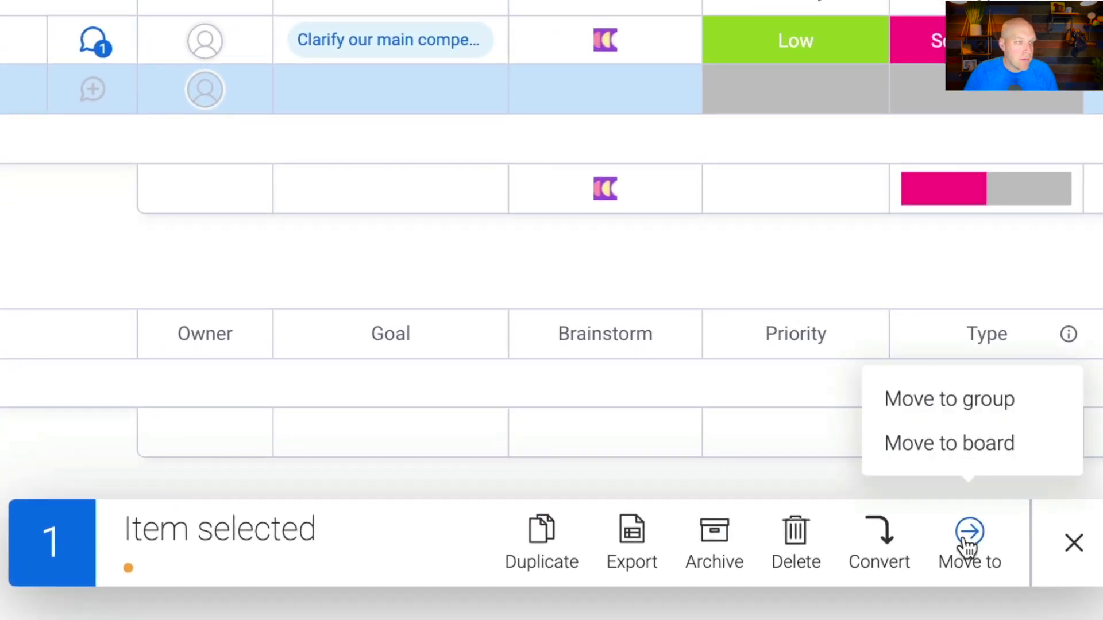
{"action": "left_click", "coordinate": [964, 401]}
{"action": "left_click", "coordinate": [923, 335]}
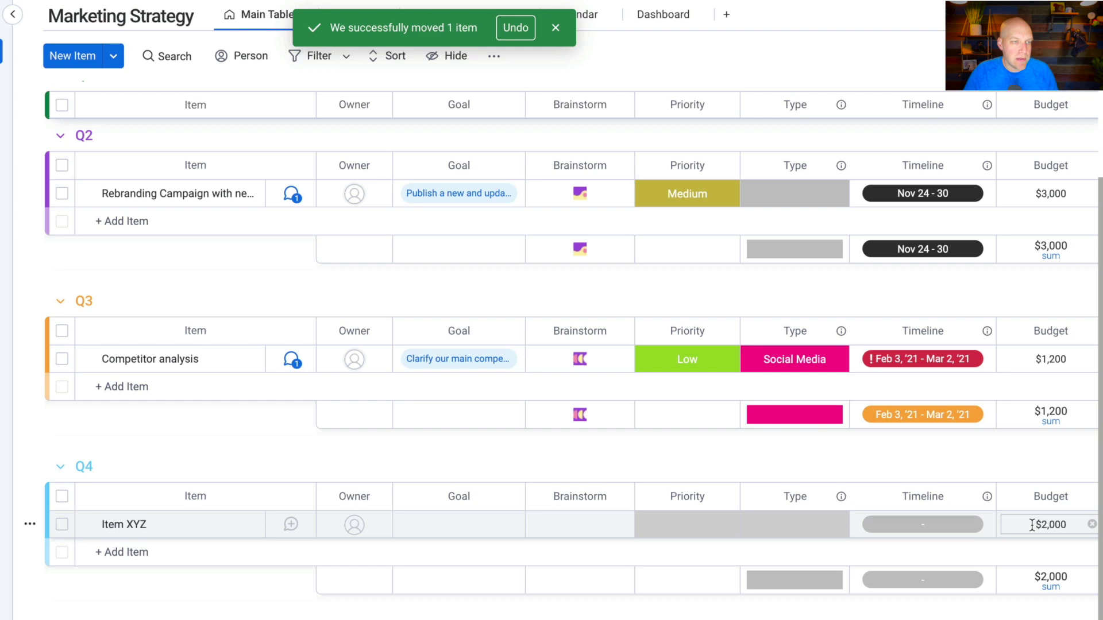
- Show the Quarterly Budget Spend chart with Q3 at $1,200 and Q4 at $2,000
{"action": "scroll", "coordinate": [763, 469], "scroll_direction": "up", "scroll_amount": 5}
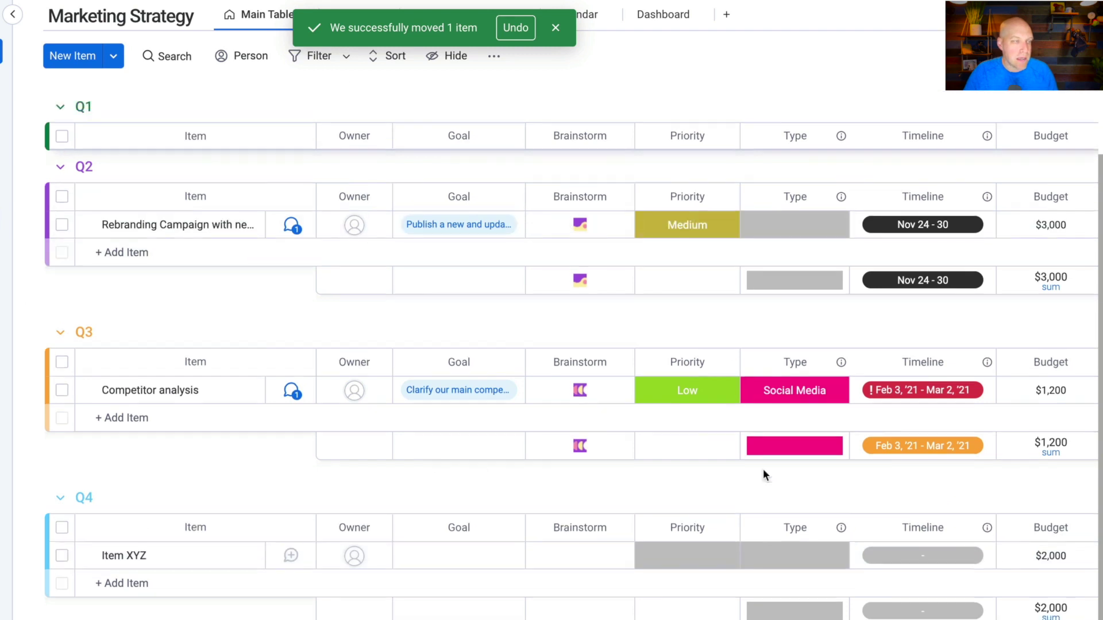
{"action": "left_click", "coordinate": [292, 81]}
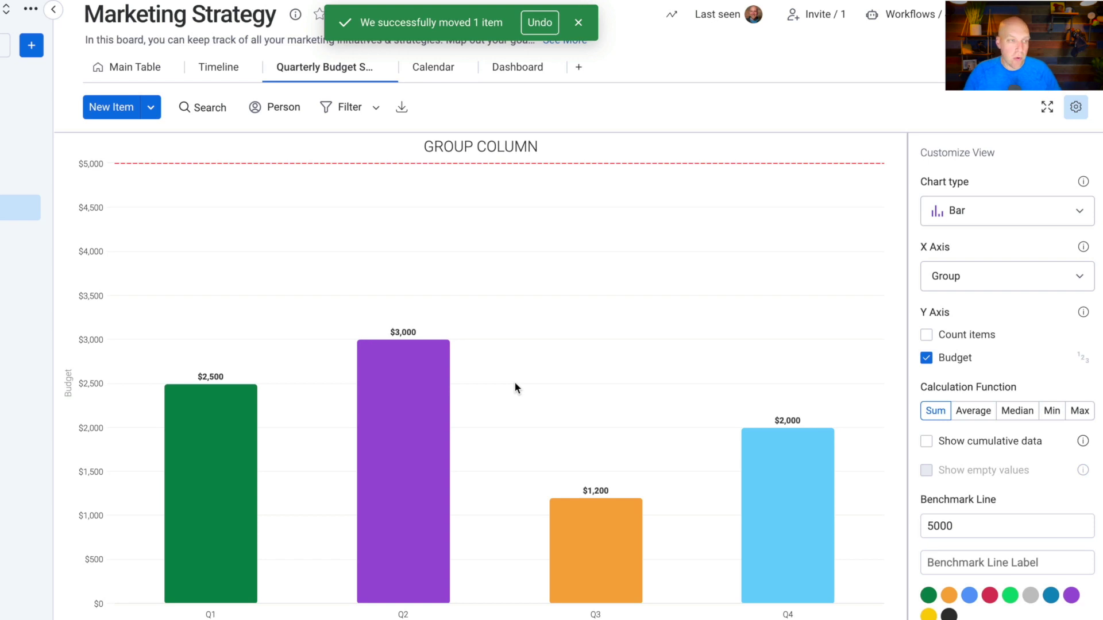
{"action": "mouse_move", "coordinate": [797, 462]}
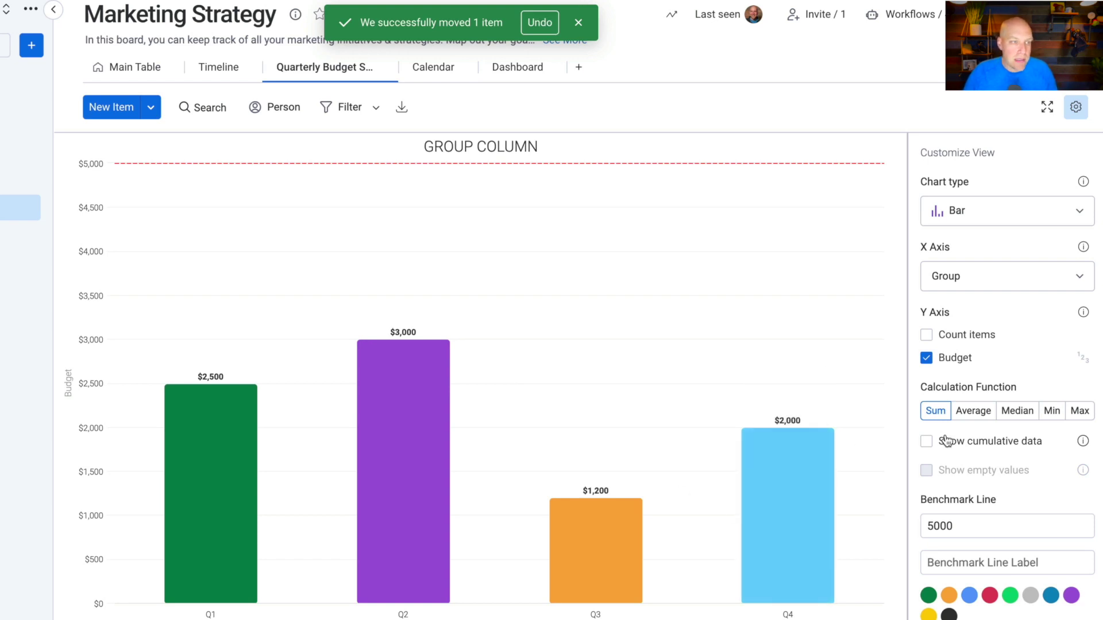
- Turn cumulative budget totals on and back off, then go to the Dashboard view
{"action": "scroll", "coordinate": [1020, 494], "scroll_direction": "down", "scroll_amount": 5}
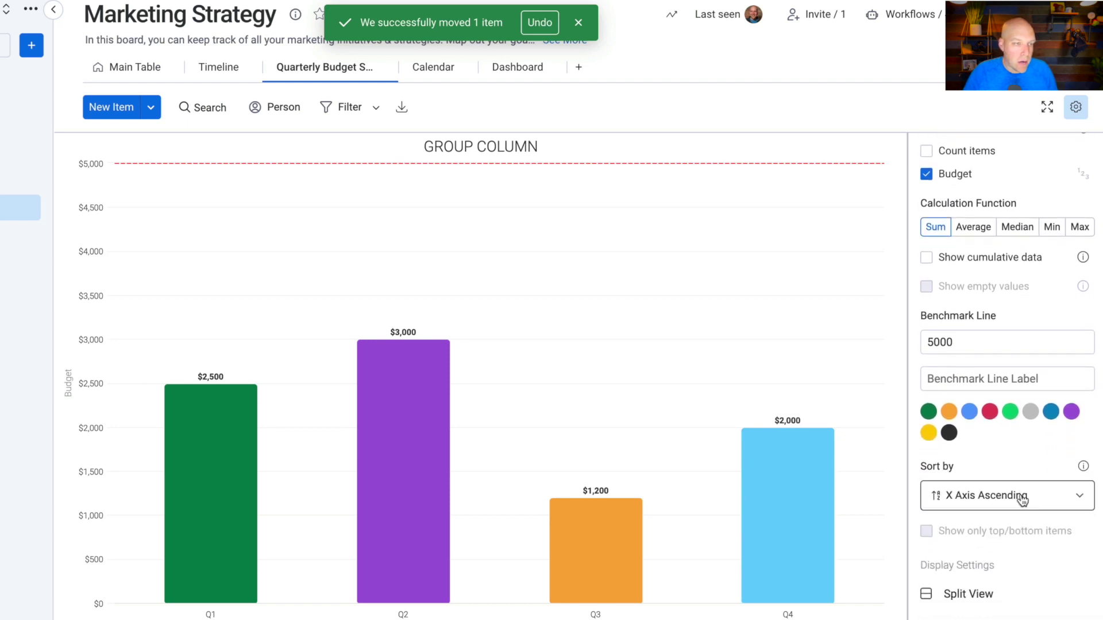
{"action": "scroll", "coordinate": [1022, 500], "scroll_direction": "up", "scroll_amount": 4}
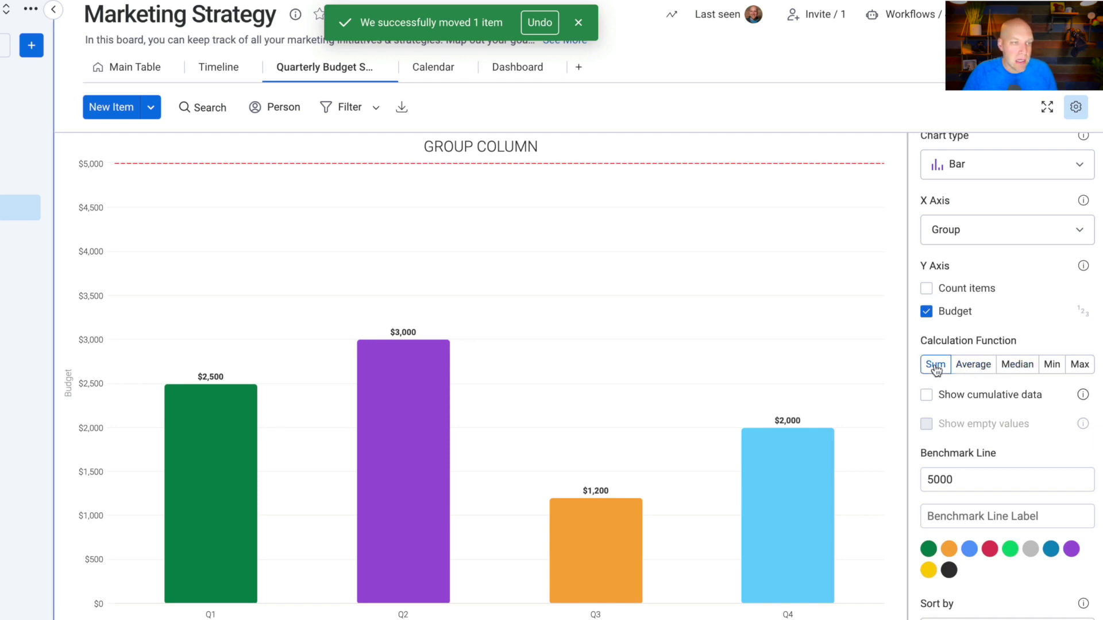
{"action": "left_click", "coordinate": [927, 395]}
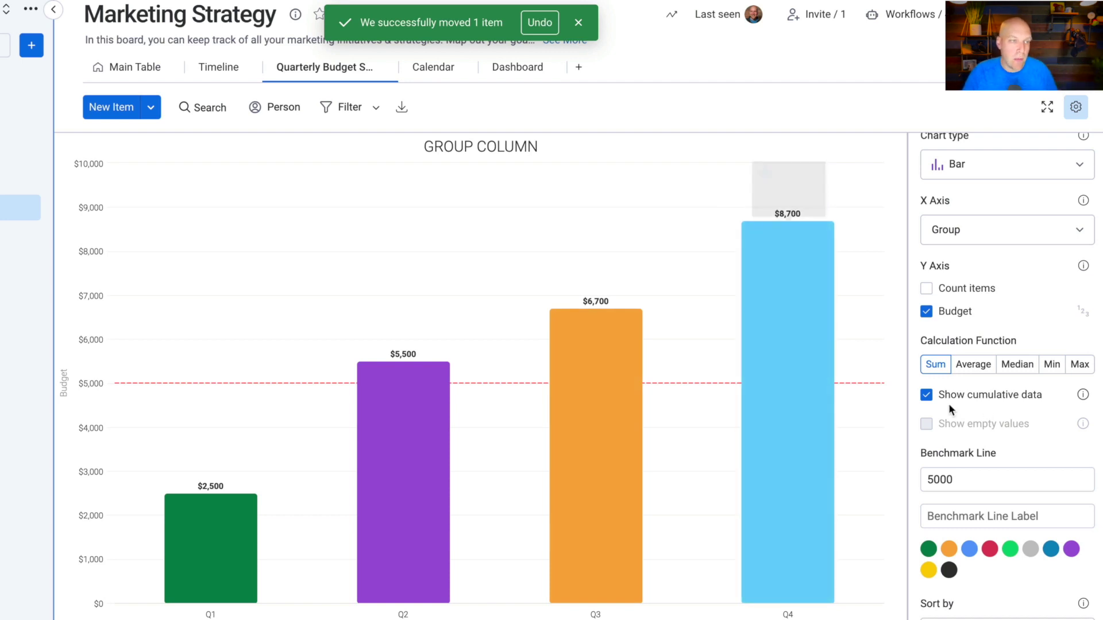
{"action": "left_click", "coordinate": [927, 395]}
{"action": "scroll", "coordinate": [931, 397], "scroll_direction": "up", "scroll_amount": 1}
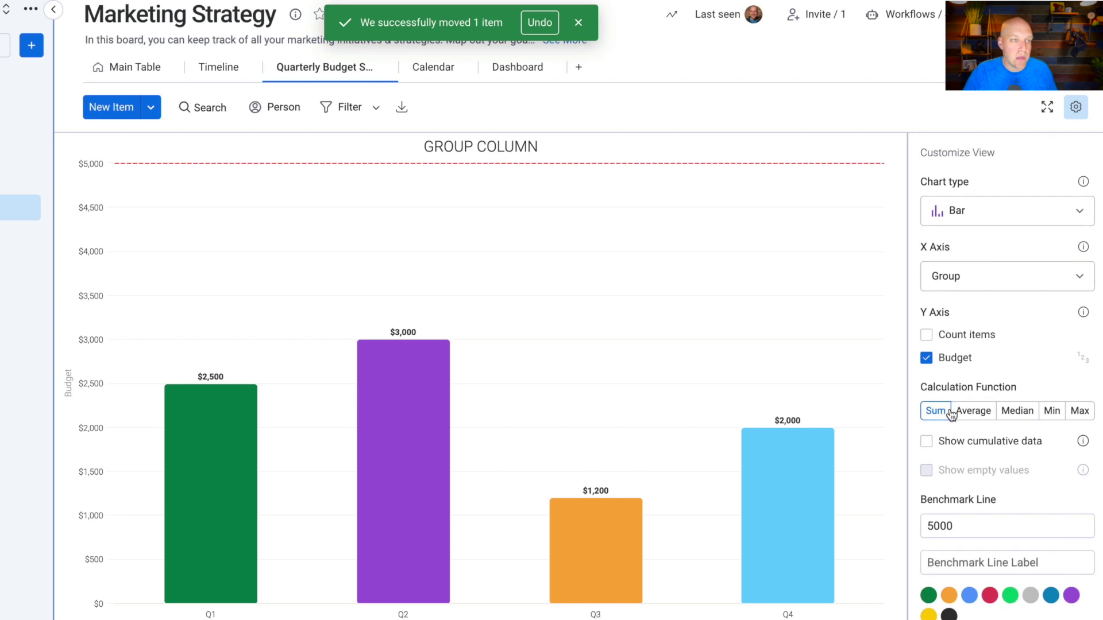
{"action": "left_click", "coordinate": [505, 76]}
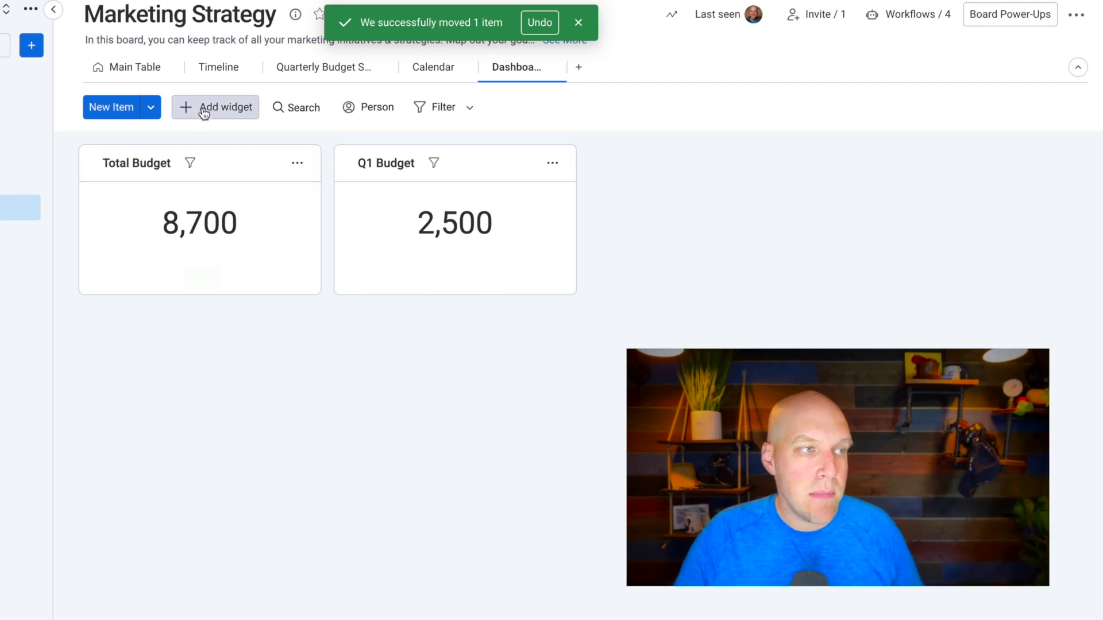
- Add a Gantt widget and enlarge it to show Q1–Q3 items across 2021–2023
{"action": "left_click", "coordinate": [204, 109]}
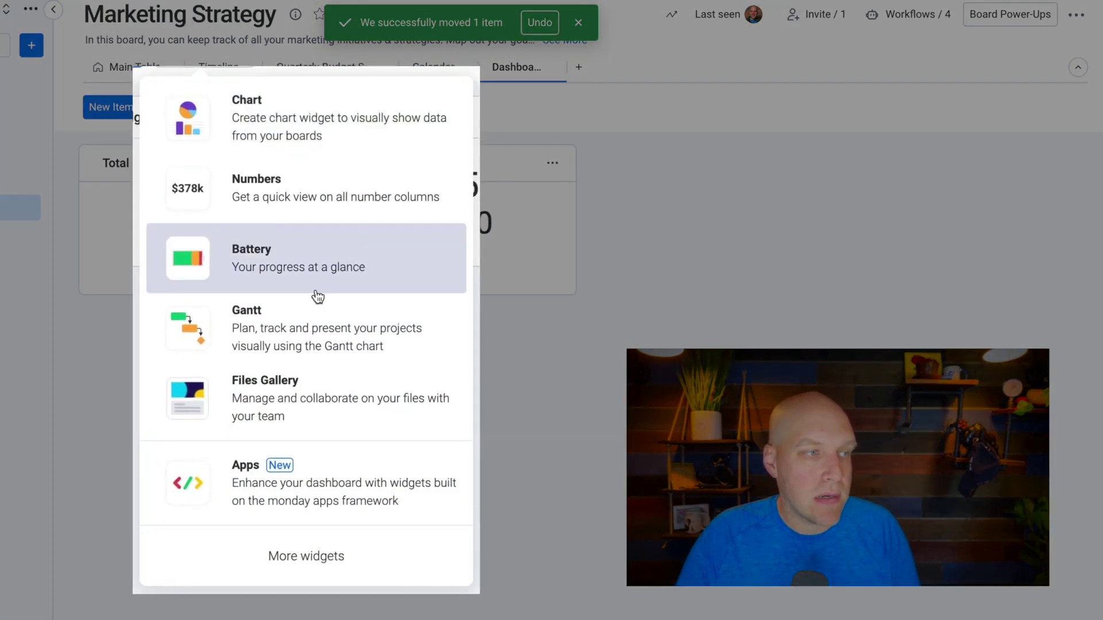
{"action": "left_click", "coordinate": [306, 316]}
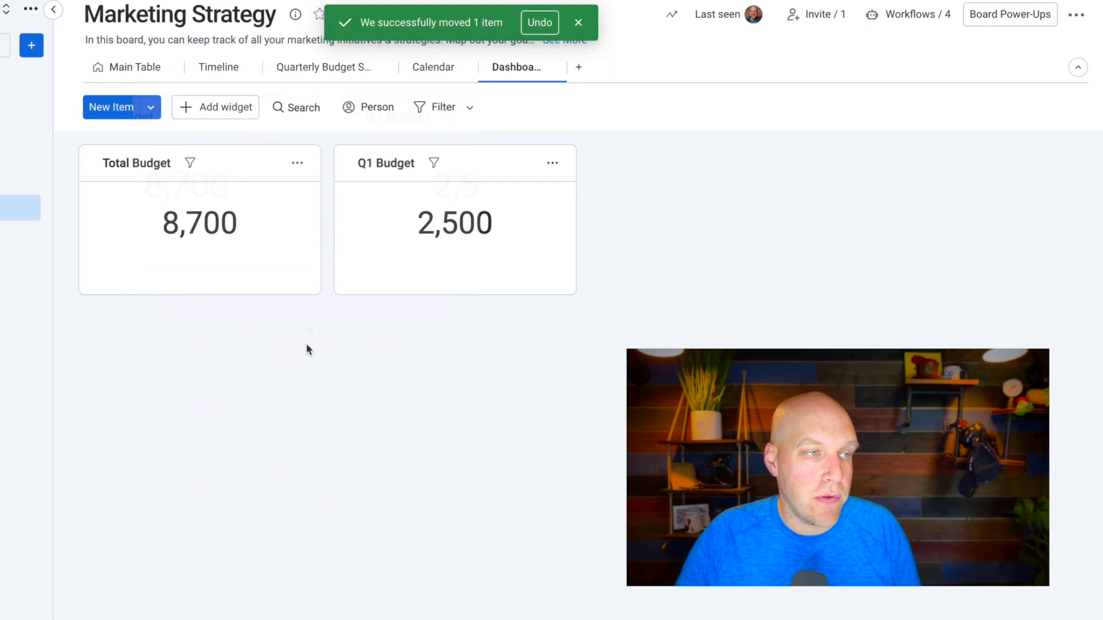
{"action": "left_click_drag", "start_coordinate": [915, 476], "coordinate": [1044, 619]}
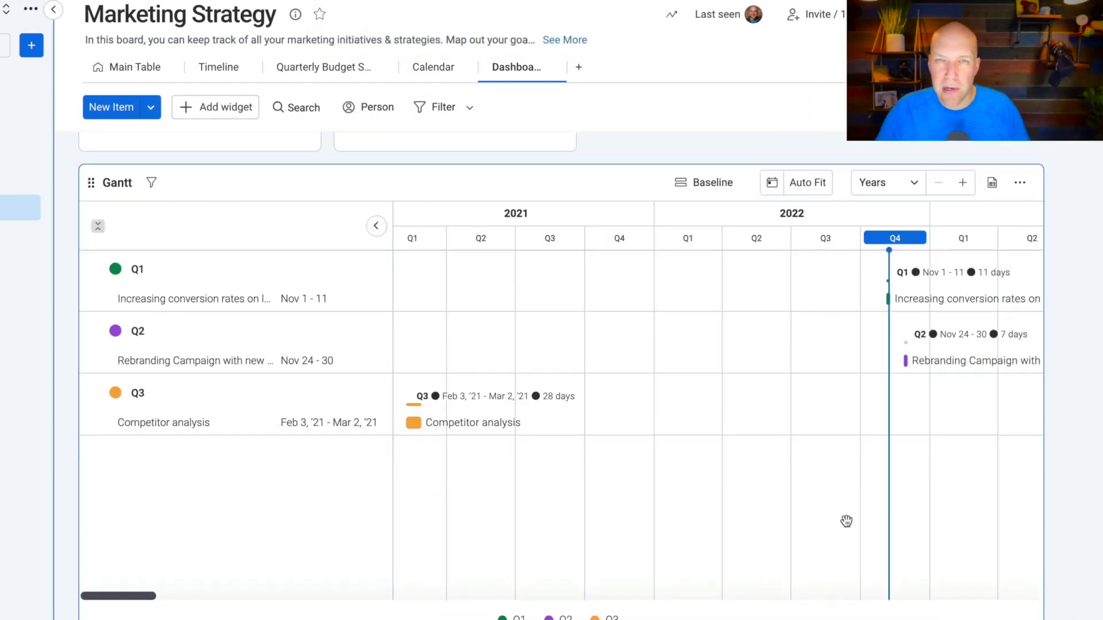
{"action": "scroll", "coordinate": [814, 478], "scroll_direction": "right", "scroll_amount": 4}
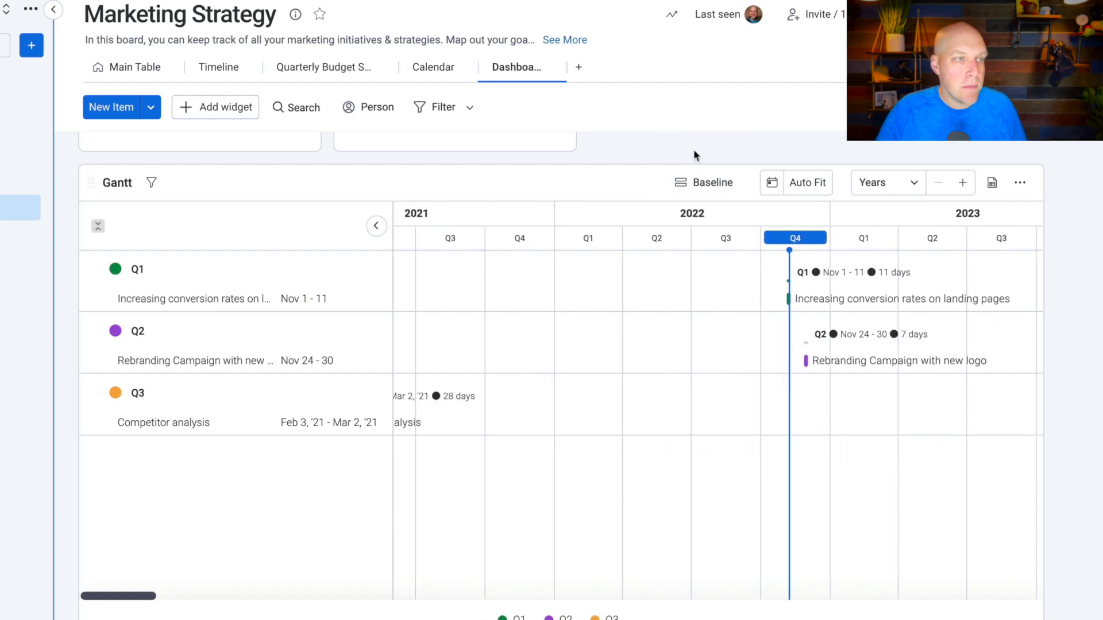
{"action": "scroll", "coordinate": [693, 150], "scroll_direction": "up", "scroll_amount": 3}
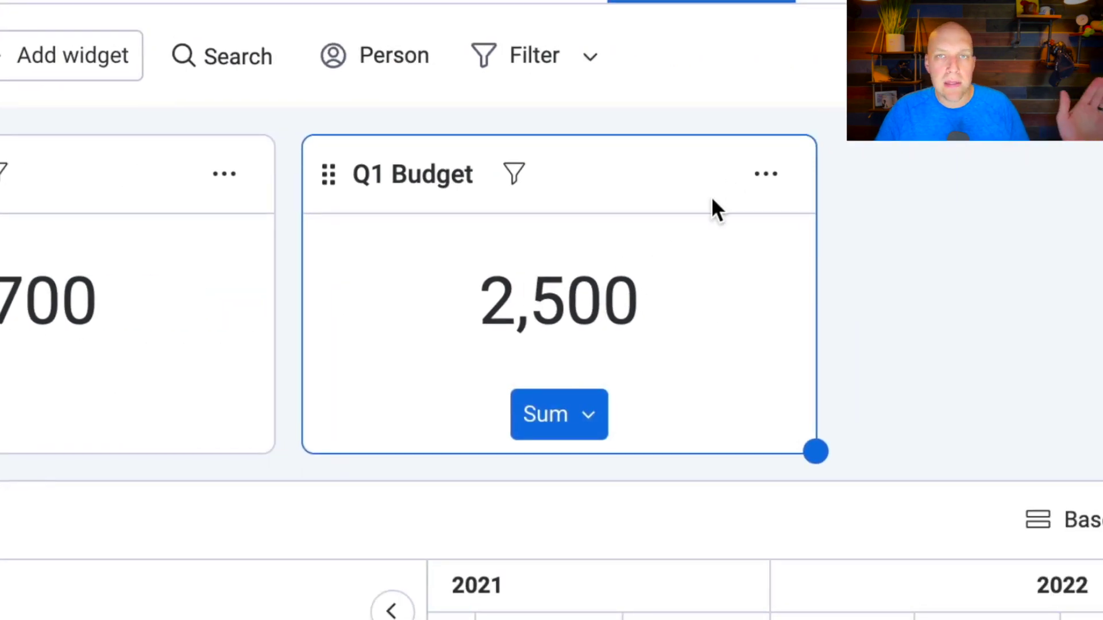
- Duplicate the Q1 Budget widget and switch the copy to total group Q2 instead of Q1
{"action": "left_click", "coordinate": [766, 173]}
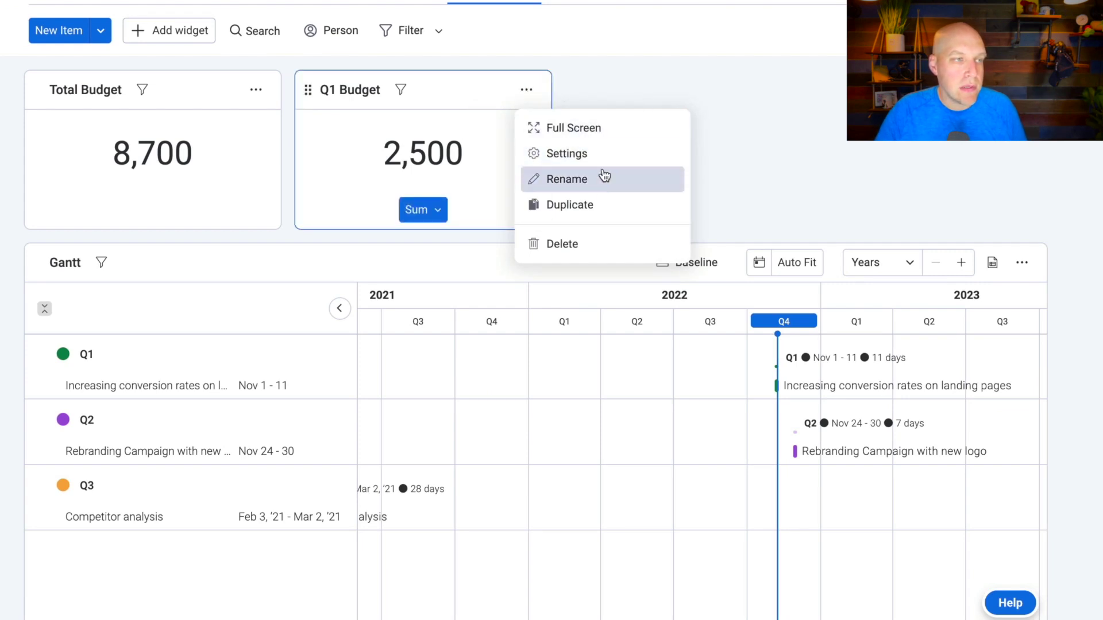
{"action": "left_click", "coordinate": [600, 204]}
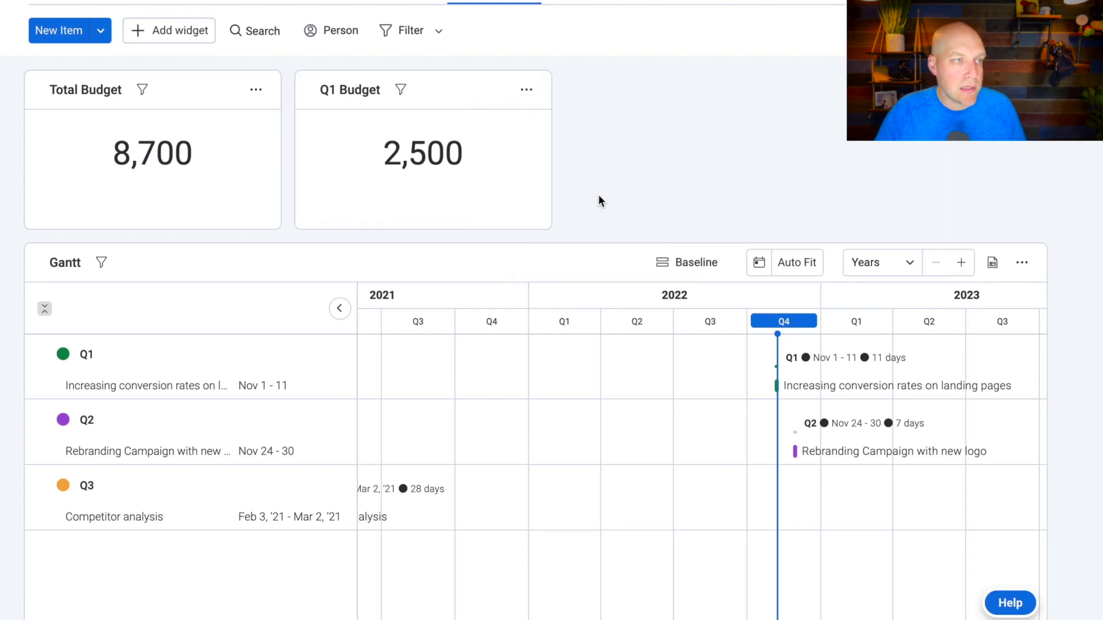
{"action": "left_click", "coordinate": [787, 99]}
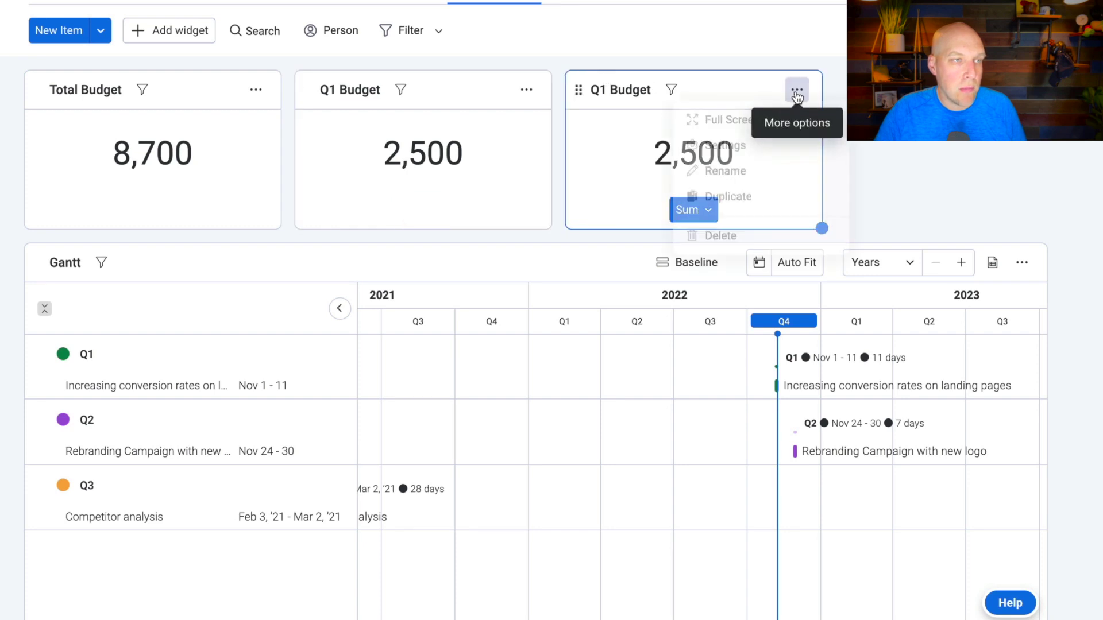
{"action": "left_click", "coordinate": [716, 153]}
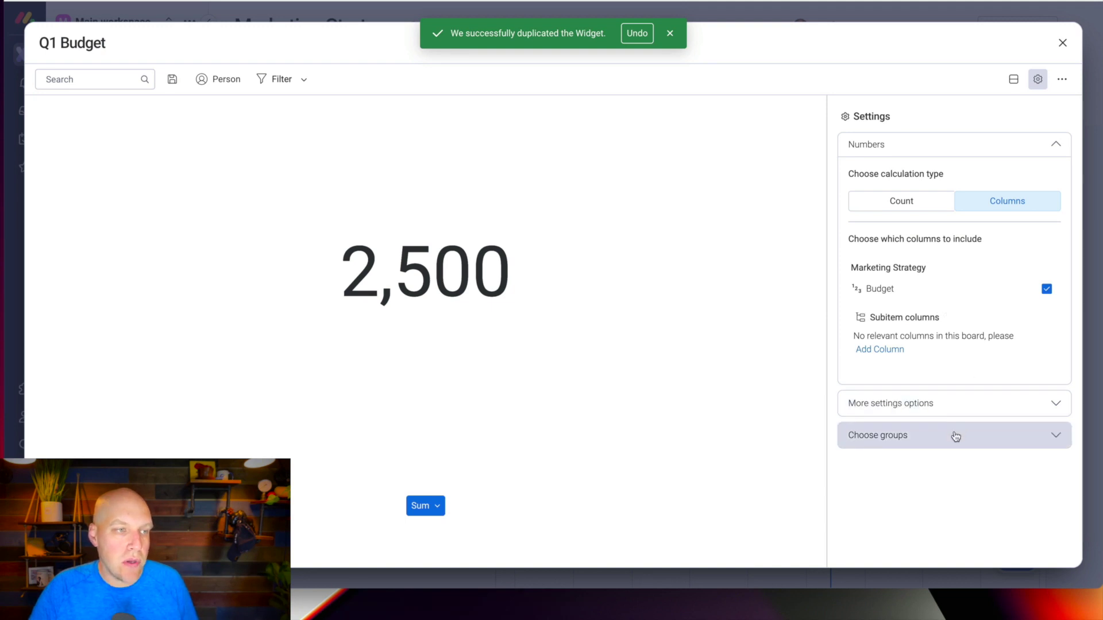
{"action": "left_click", "coordinate": [956, 436]}
{"action": "left_click", "coordinate": [1047, 311]}
{"action": "left_click", "coordinate": [1047, 329]}
- Rename the copied widget to 'Q2 Budget' and close its settings
{"action": "left_click", "coordinate": [43, 43]}
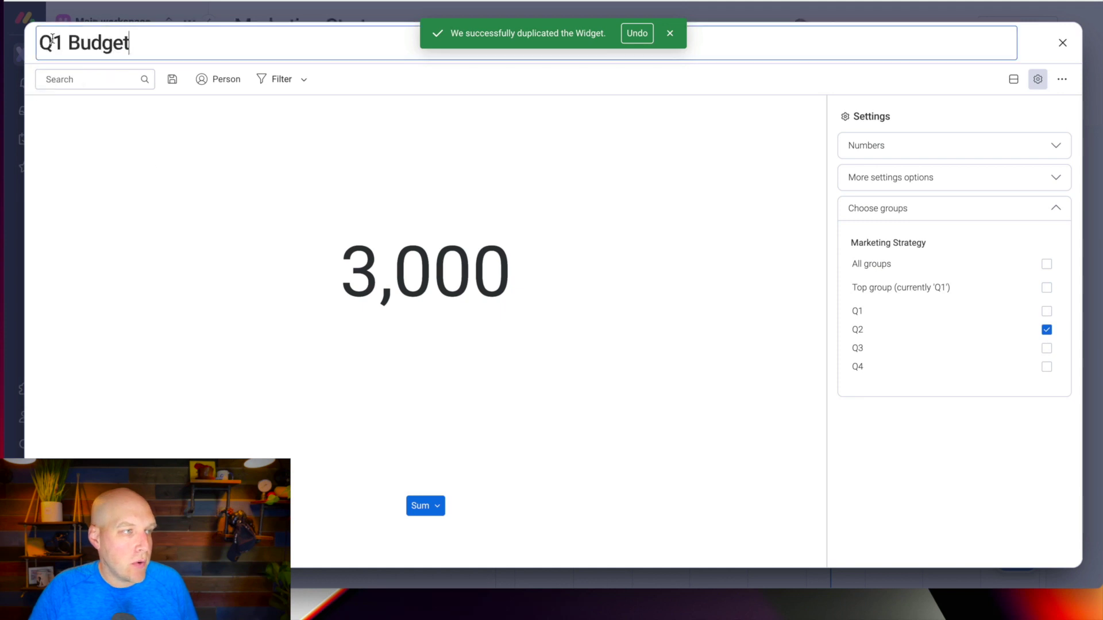
{"action": "type", "text": "2"}
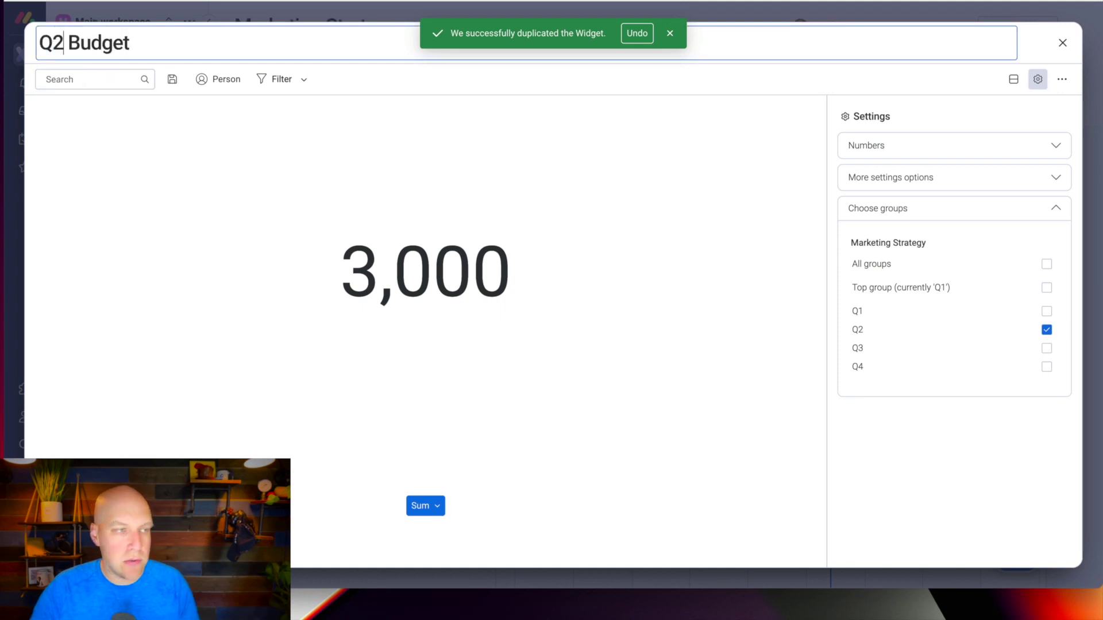
{"action": "key", "text": "Return"}
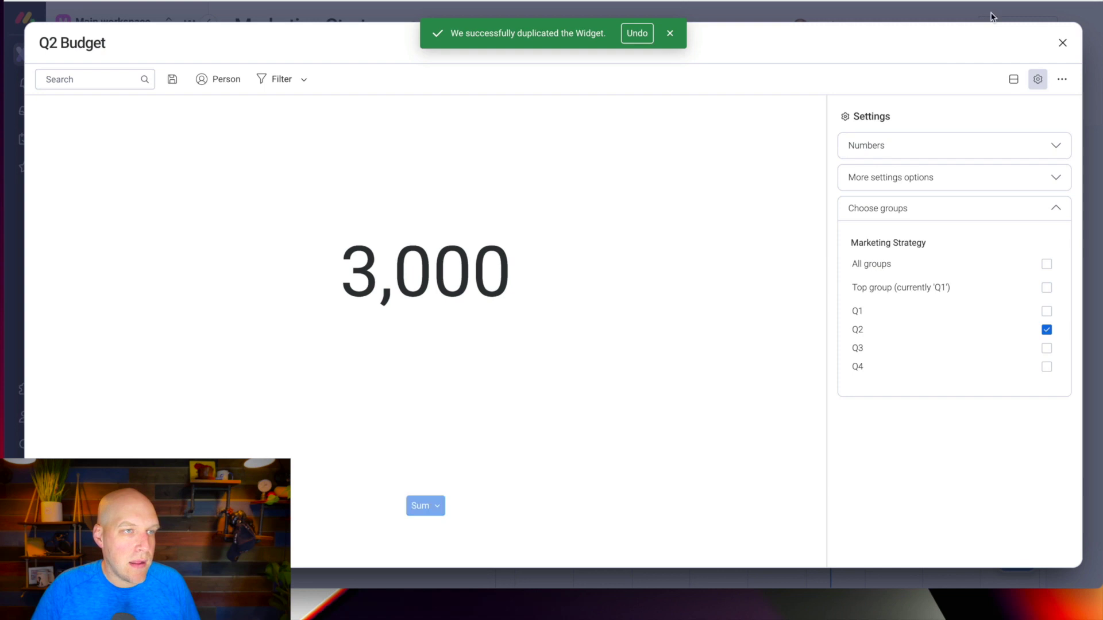
{"action": "left_click", "coordinate": [1062, 43]}
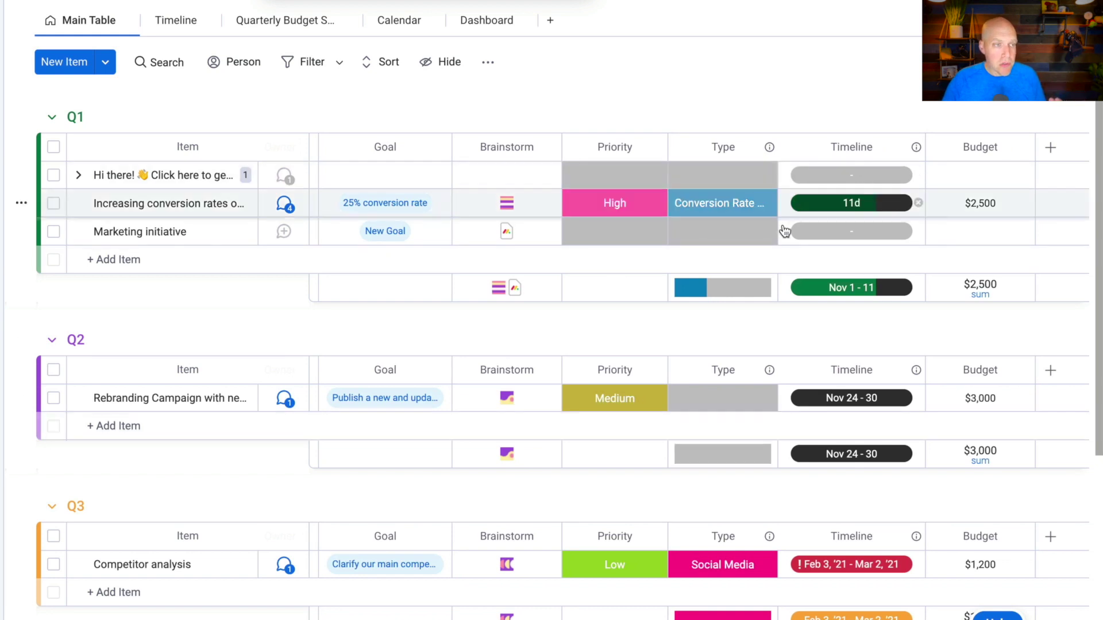
- Review the Q1–Q3 groups, leaving the conversion-rate item's priority at High
{"action": "scroll", "coordinate": [860, 509], "scroll_direction": "down", "scroll_amount": 3}
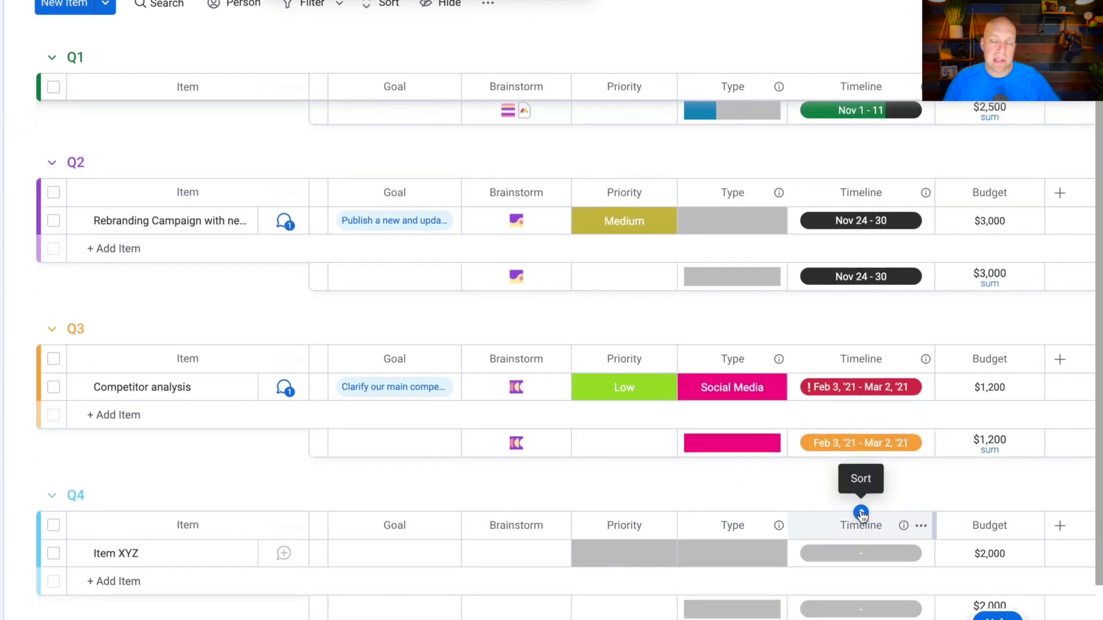
{"action": "scroll", "coordinate": [860, 509], "scroll_direction": "up", "scroll_amount": 3}
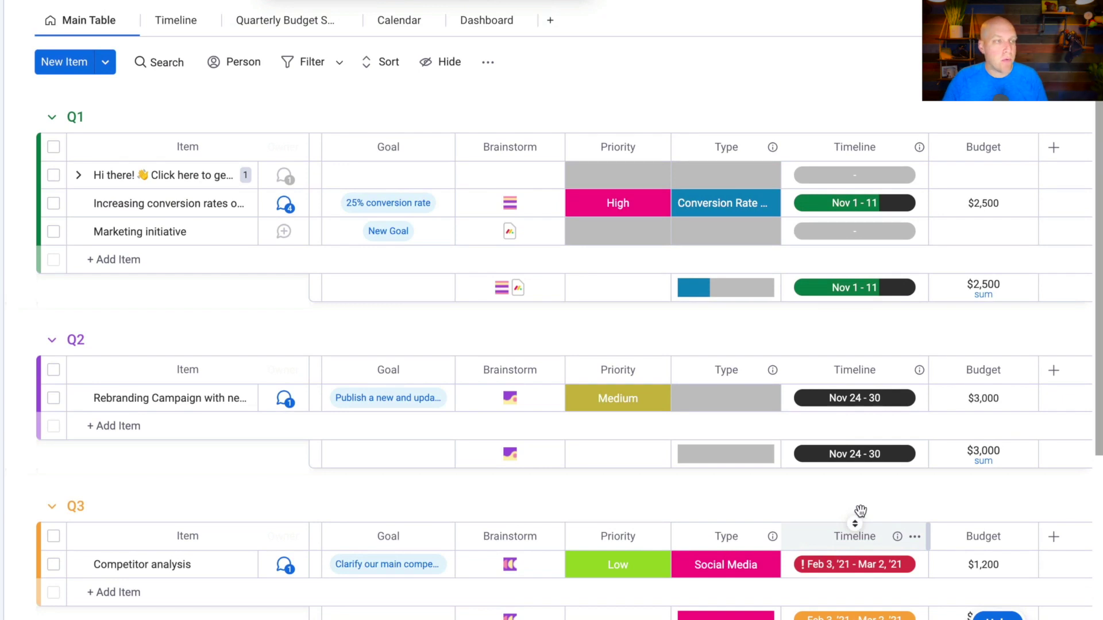
{"action": "scroll", "coordinate": [612, 204], "scroll_direction": "right", "scroll_amount": 1}
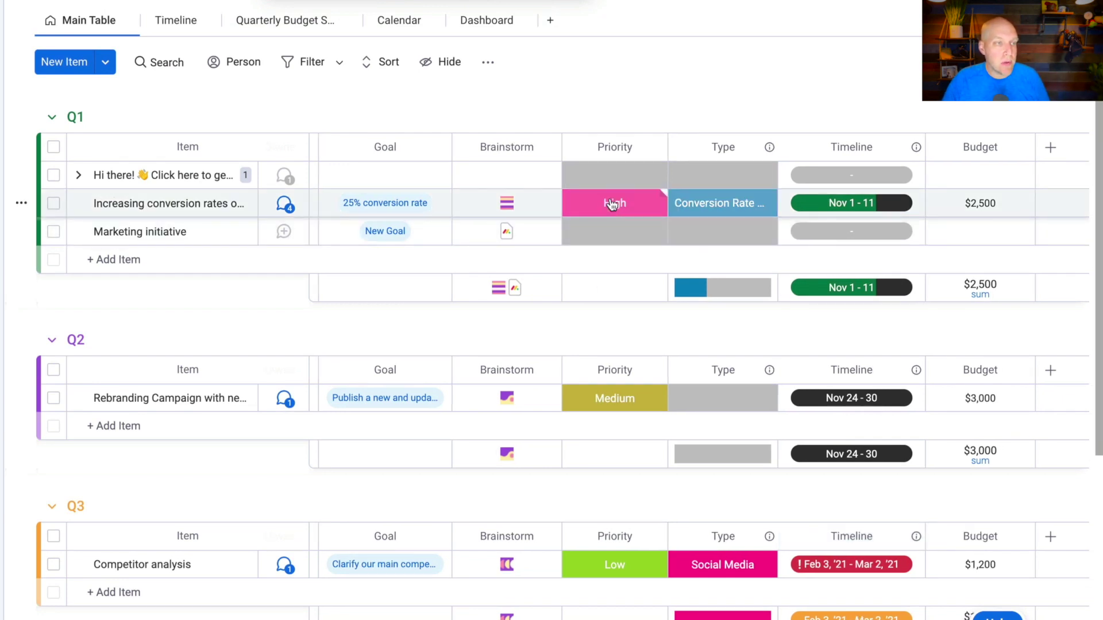
{"action": "left_click", "coordinate": [627, 202]}
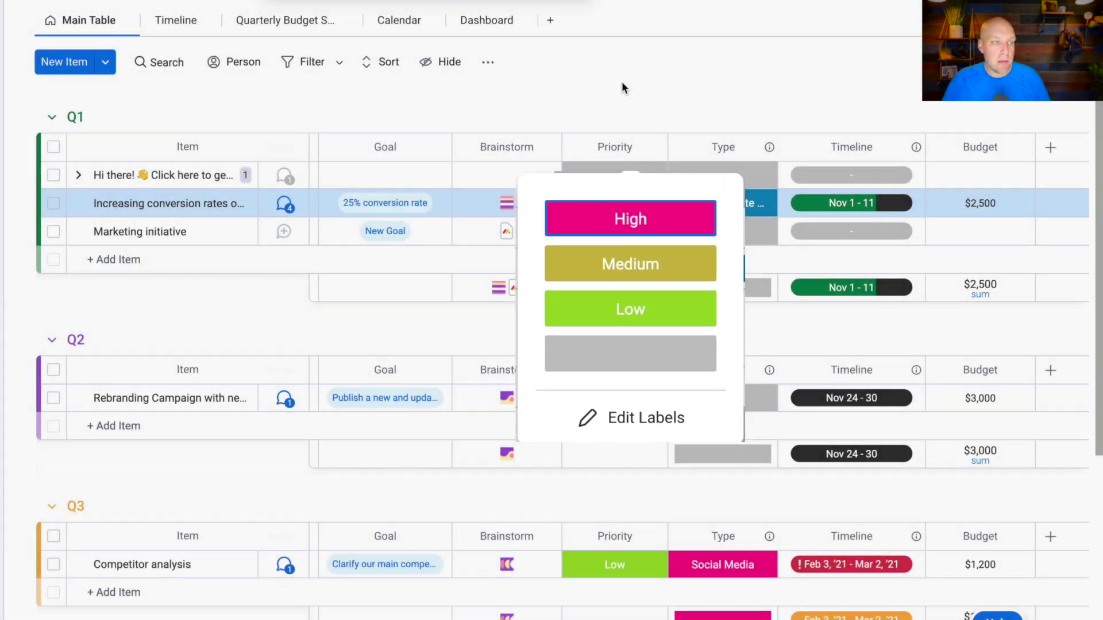
{"action": "left_click", "coordinate": [549, 122]}
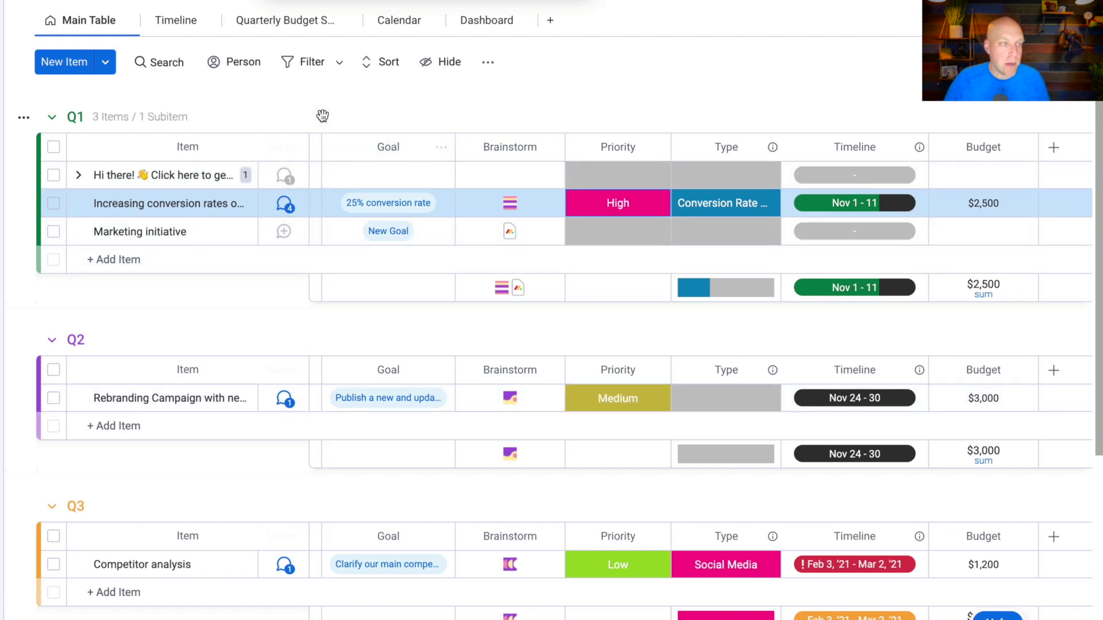
- Filter the board to show only High priority items
{"action": "left_click", "coordinate": [302, 72]}
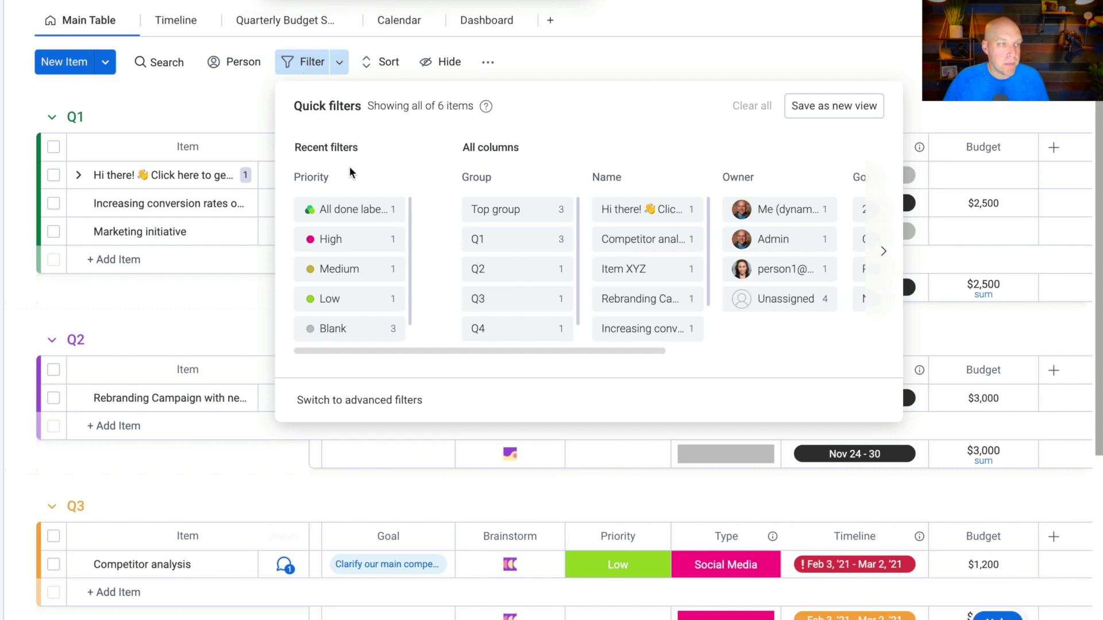
{"action": "left_click", "coordinate": [348, 239]}
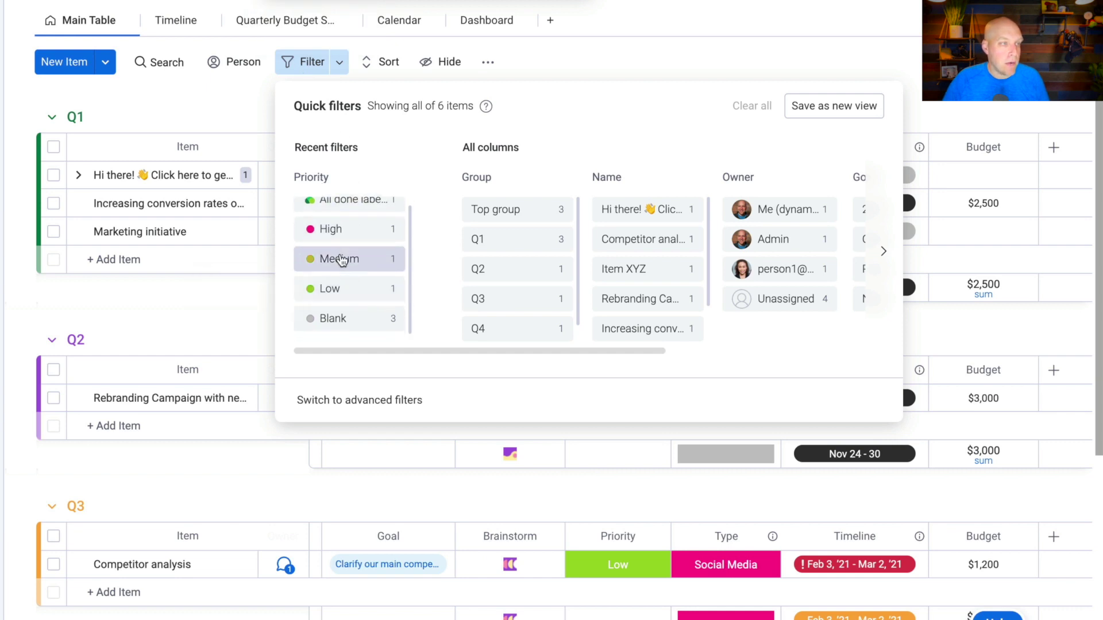
{"action": "left_click", "coordinate": [981, 438]}
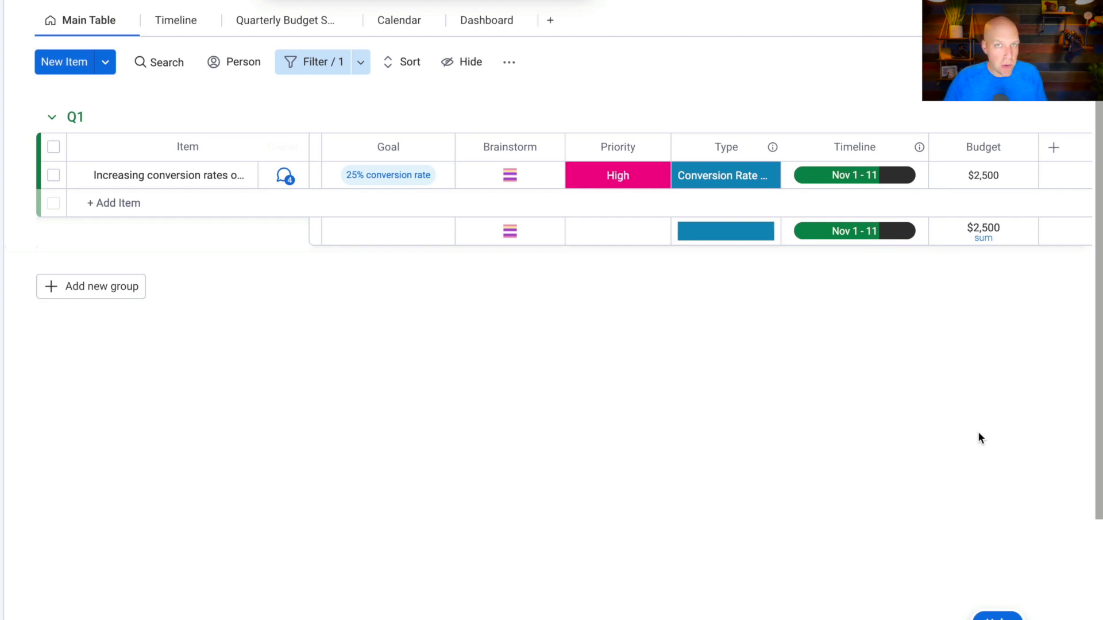
- Add a Status column to the board, then clear the High priority filter
{"action": "left_click", "coordinate": [1055, 148]}
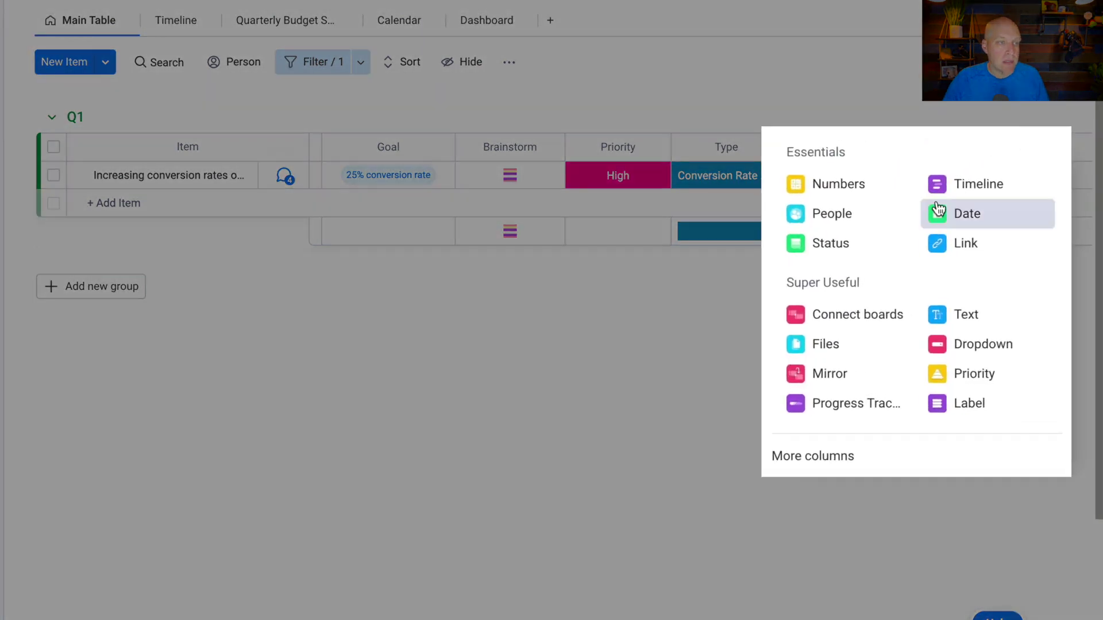
{"action": "left_click", "coordinate": [846, 255]}
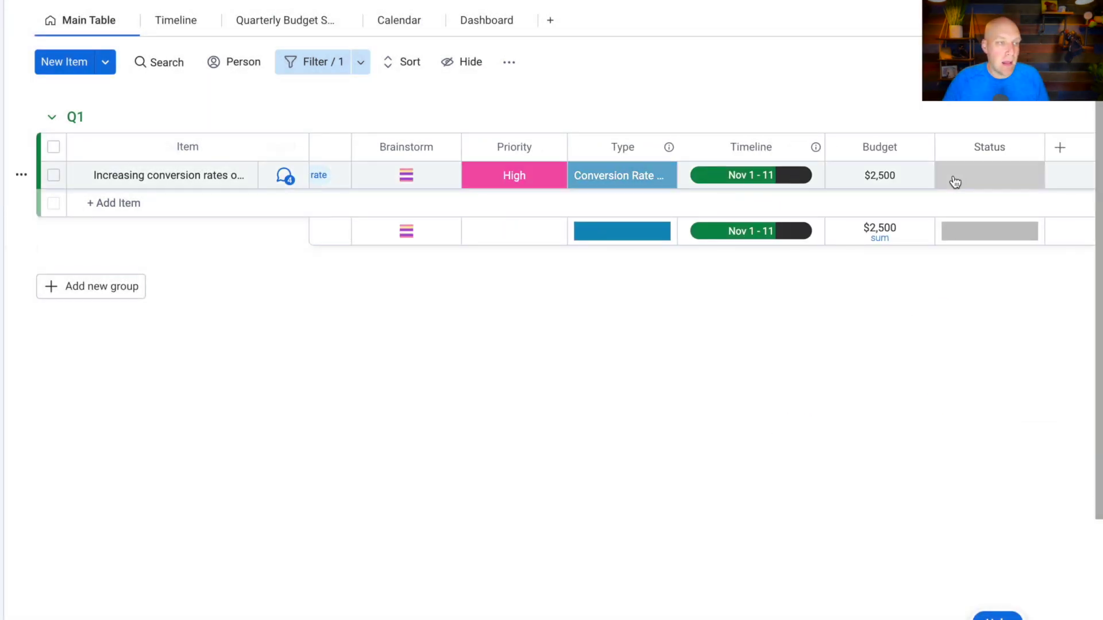
{"action": "left_click", "coordinate": [972, 182]}
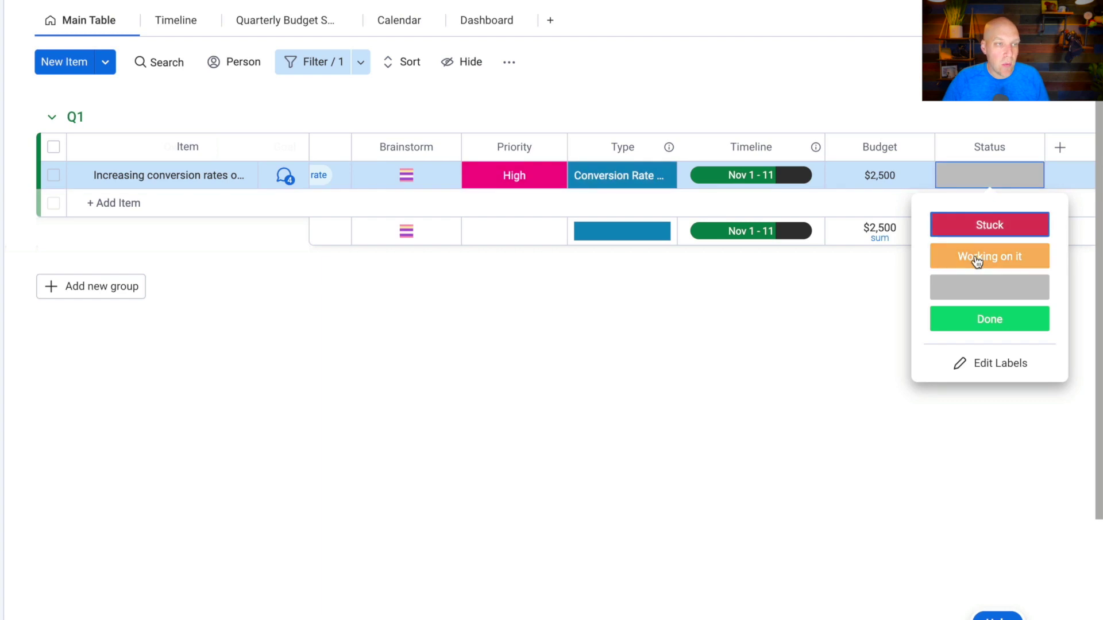
{"action": "left_click", "coordinate": [771, 364]}
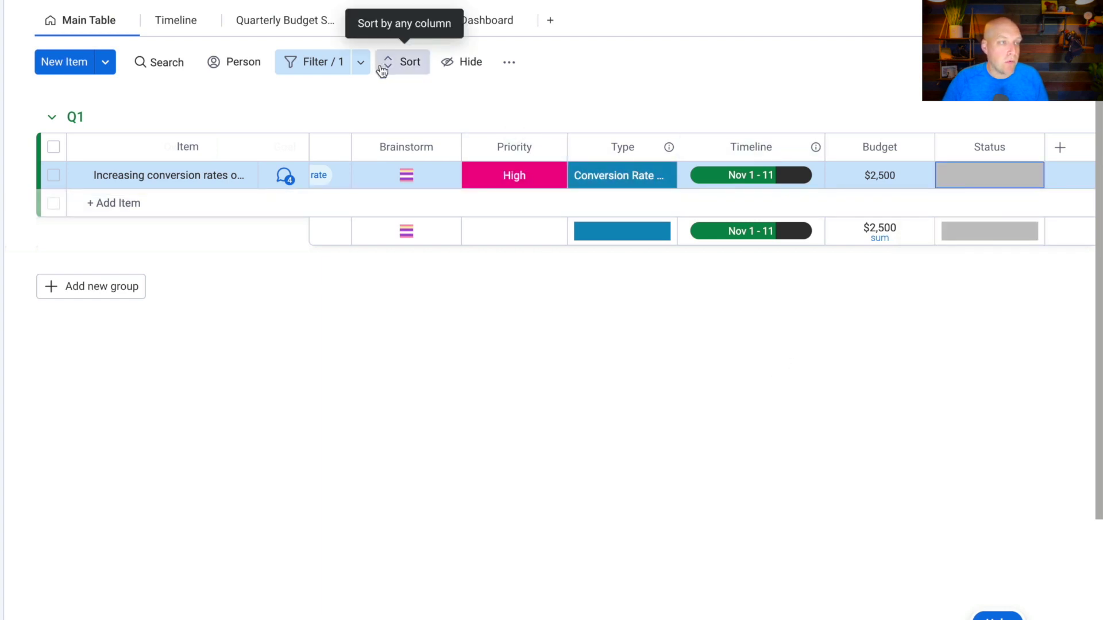
{"action": "left_click", "coordinate": [360, 63]}
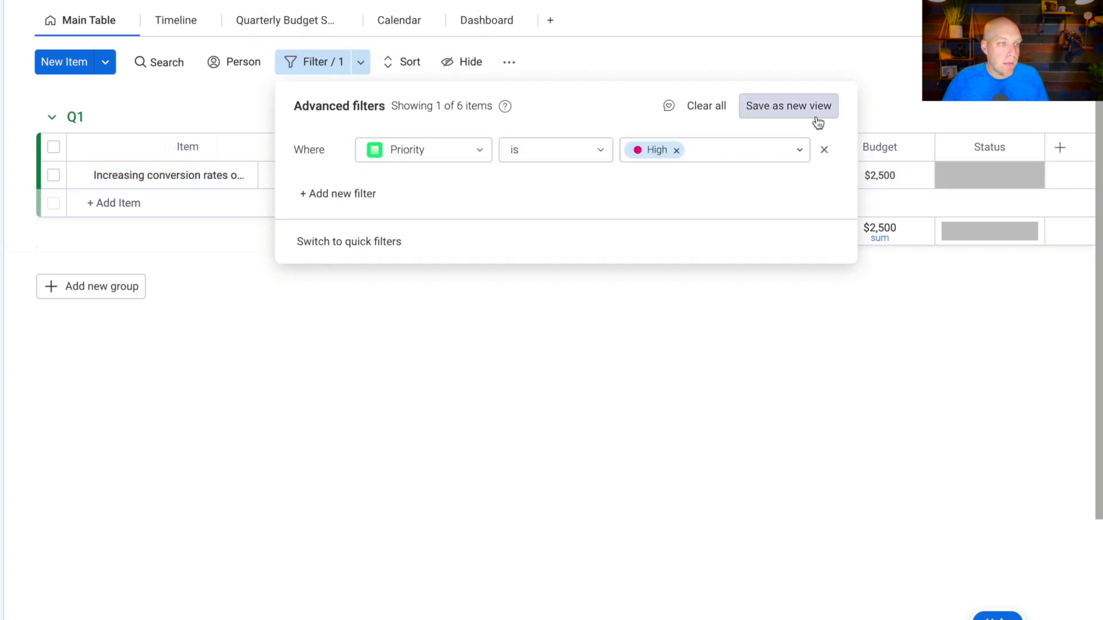
{"action": "left_click", "coordinate": [825, 151]}
- Set the conversion rates item and Marketing initiative statuses to Working on it
{"action": "left_click", "coordinate": [1049, 70]}
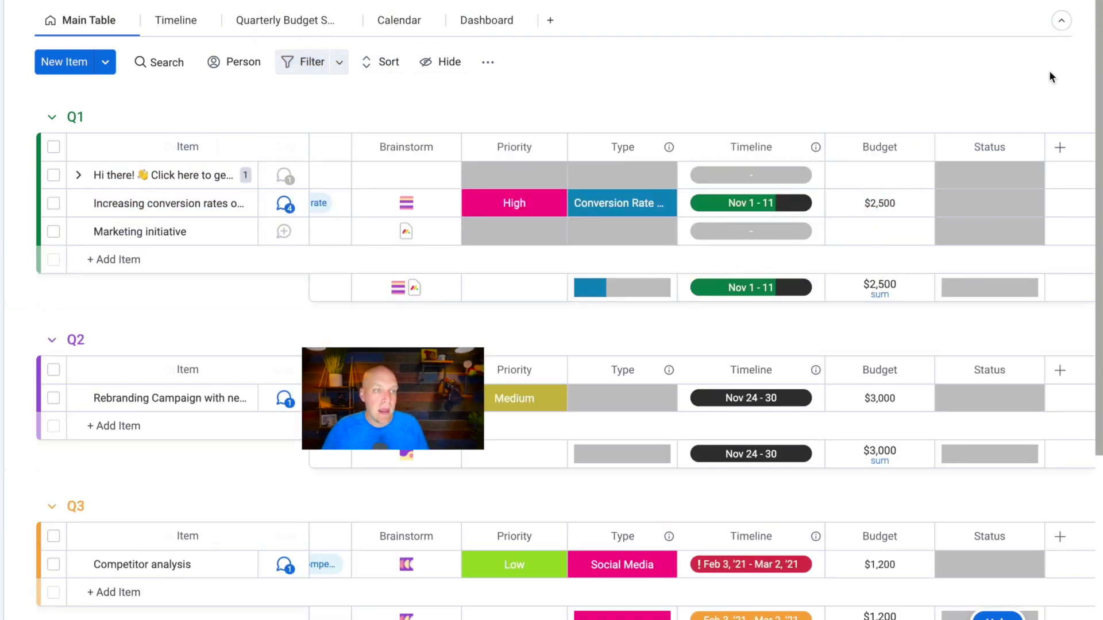
{"action": "left_click", "coordinate": [997, 208]}
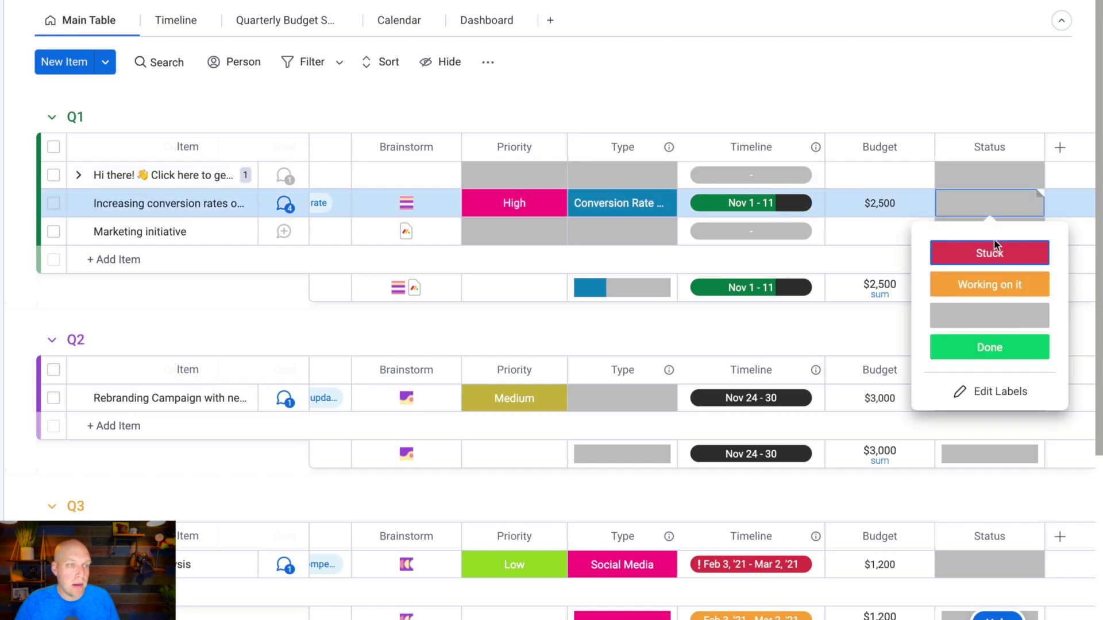
{"action": "left_click", "coordinate": [988, 288]}
{"action": "left_click", "coordinate": [985, 231]}
{"action": "left_click", "coordinate": [988, 286]}
{"action": "scroll", "coordinate": [984, 316], "scroll_direction": "down", "scroll_amount": 3}
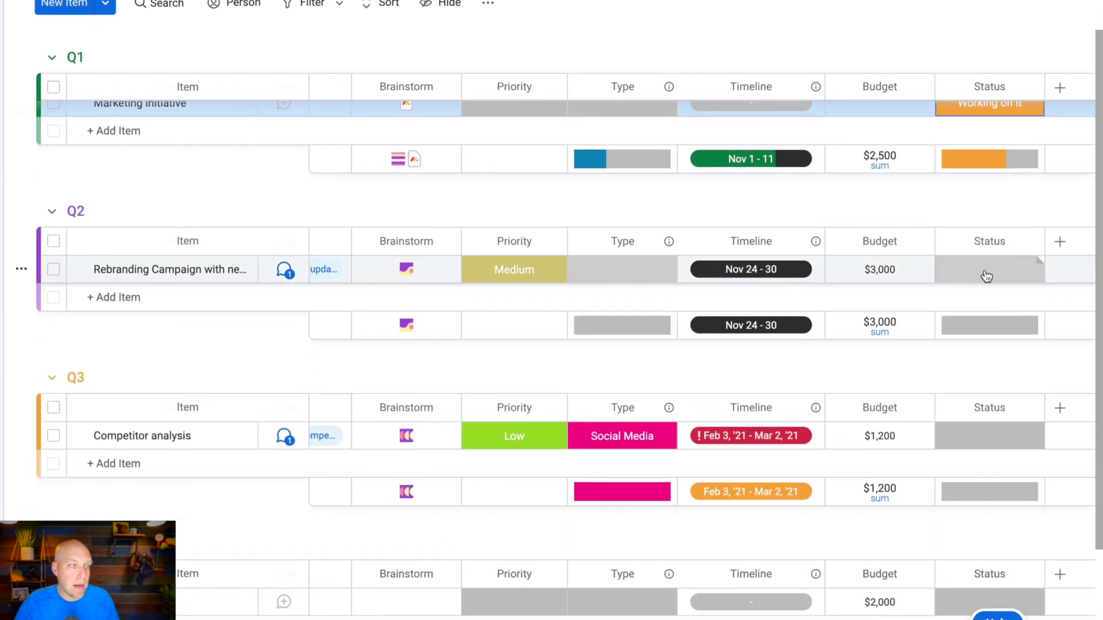
- Mark the rebranding campaign and Competitor analysis as Stuck, and Item XYZ as Done
{"action": "left_click", "coordinate": [986, 278]}
{"action": "left_click", "coordinate": [987, 326]}
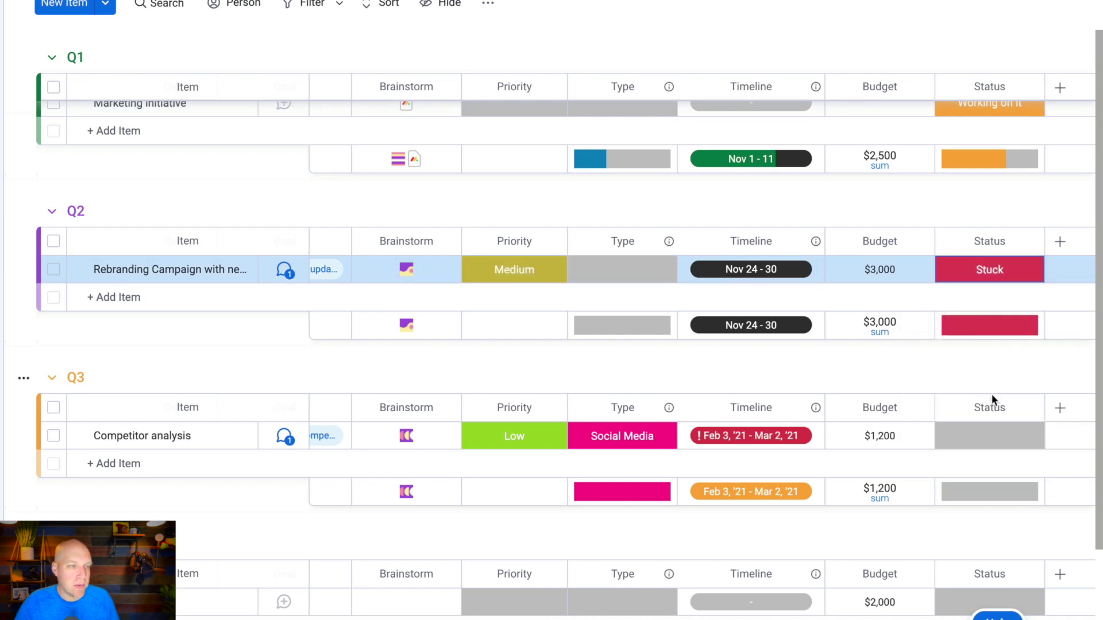
{"action": "left_click", "coordinate": [989, 435]}
{"action": "left_click", "coordinate": [985, 485]}
{"action": "scroll", "coordinate": [984, 482], "scroll_direction": "down", "scroll_amount": 1}
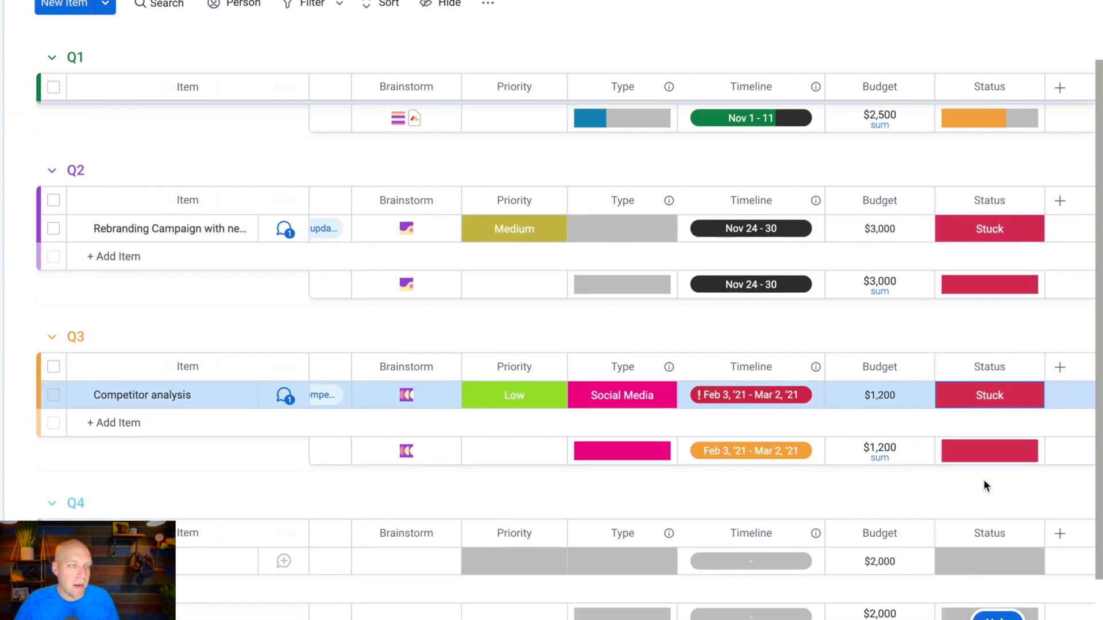
{"action": "scroll", "coordinate": [984, 486], "scroll_direction": "down", "scroll_amount": 2}
{"action": "left_click", "coordinate": [985, 480]}
{"action": "left_click", "coordinate": [980, 390]}
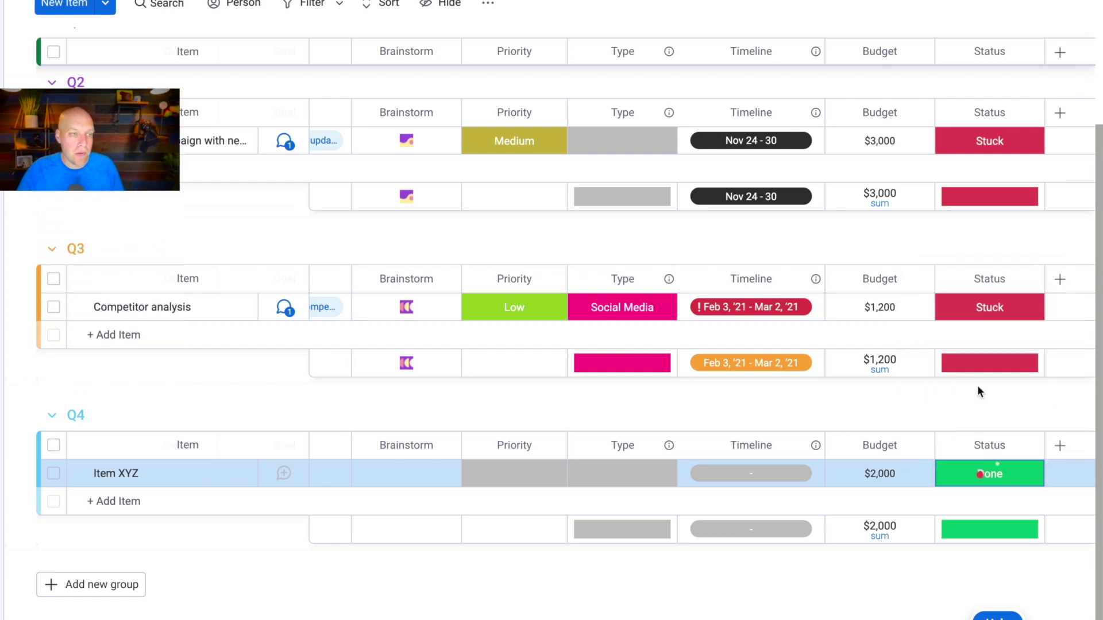
{"action": "scroll", "coordinate": [979, 391], "scroll_direction": "up", "scroll_amount": 5}
{"action": "left_click", "coordinate": [317, 64]}
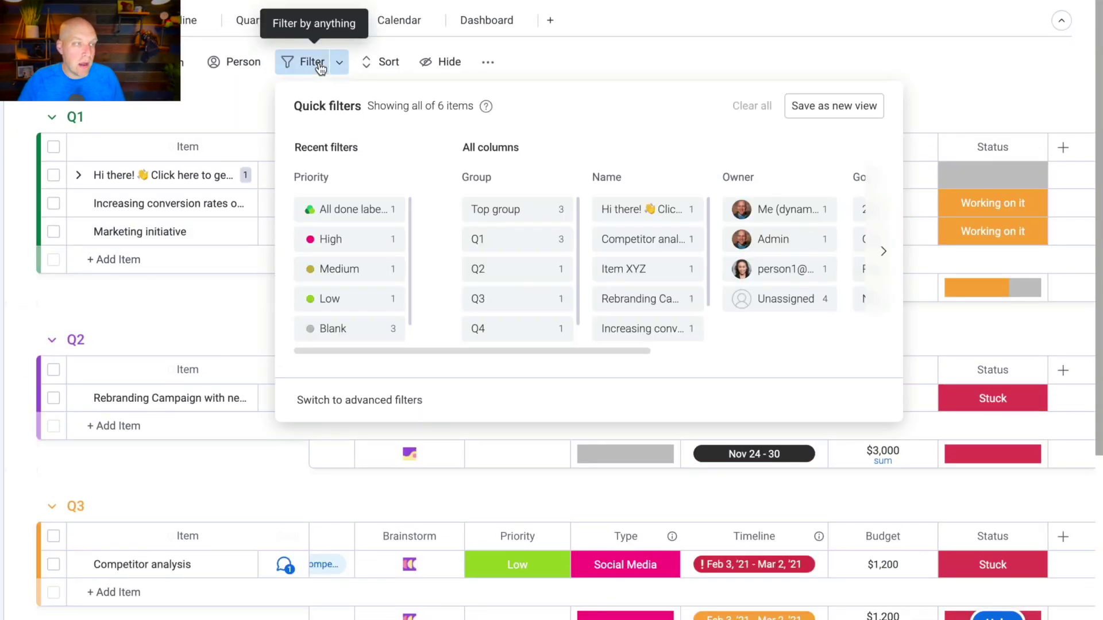
{"action": "scroll", "coordinate": [596, 208], "scroll_direction": "right", "scroll_amount": 10}
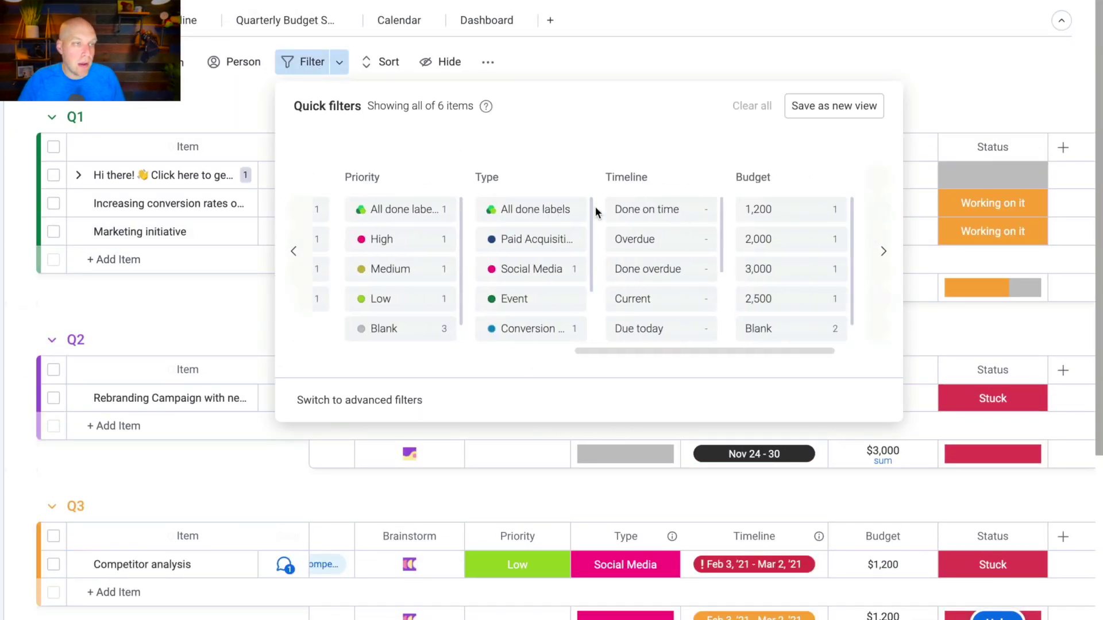
- Show only Stuck items using the Status quick filter, then open Competitor analysis updates
{"action": "scroll", "coordinate": [595, 209], "scroll_direction": "right", "scroll_amount": 2}
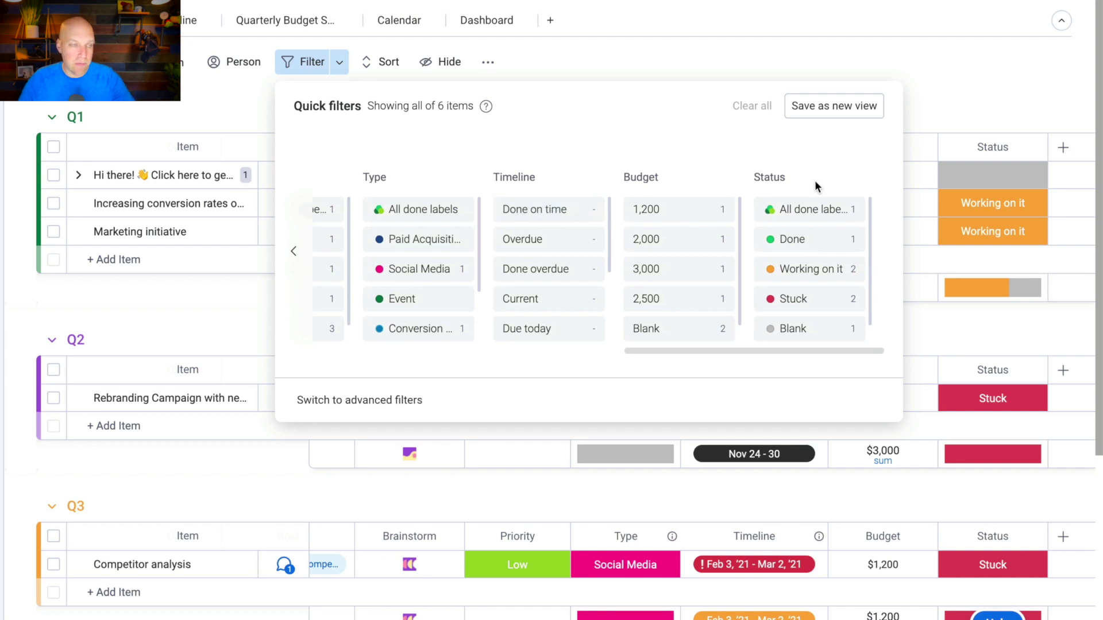
{"action": "scroll", "coordinate": [555, 220], "scroll_direction": "left", "scroll_amount": 10}
{"action": "scroll", "coordinate": [553, 218], "scroll_direction": "right", "scroll_amount": 12}
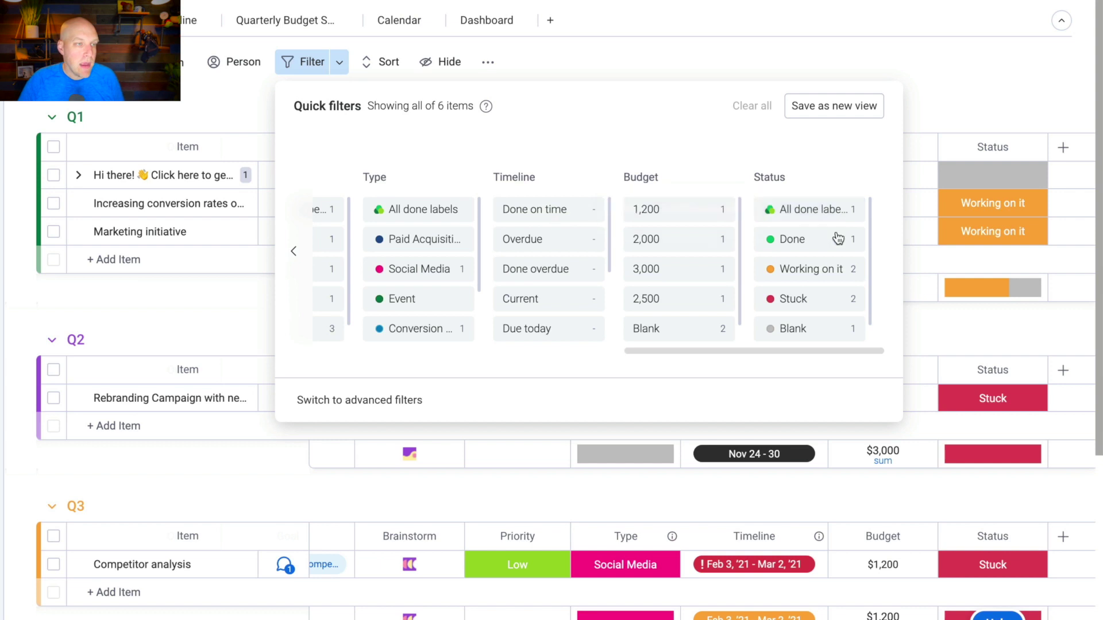
{"action": "left_click", "coordinate": [831, 299]}
{"action": "left_click", "coordinate": [795, 560]}
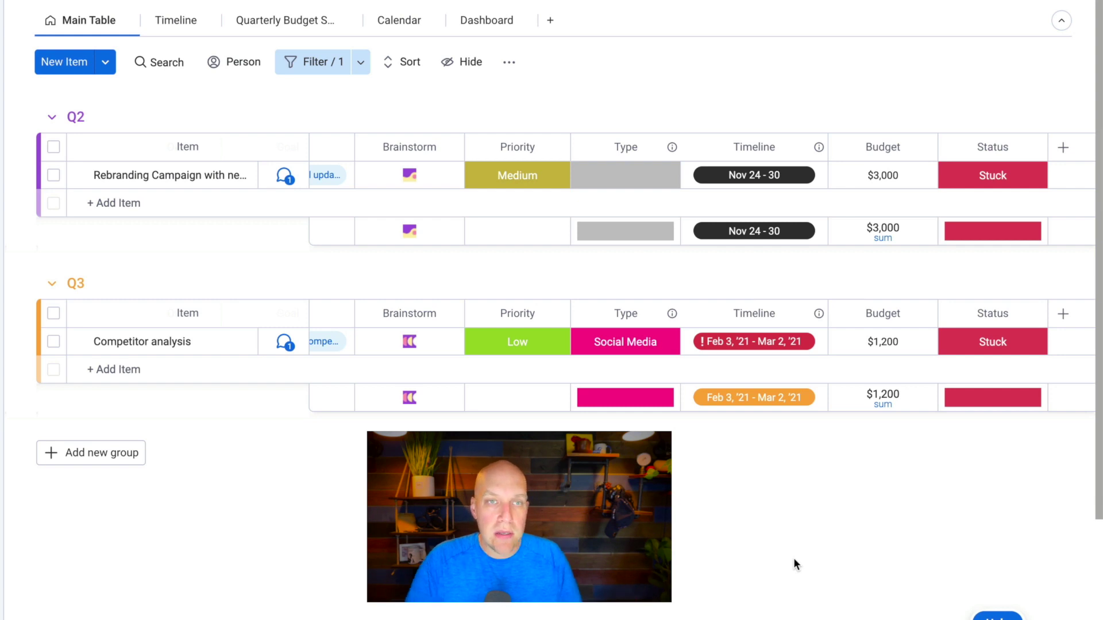
{"action": "left_click", "coordinate": [285, 343]}
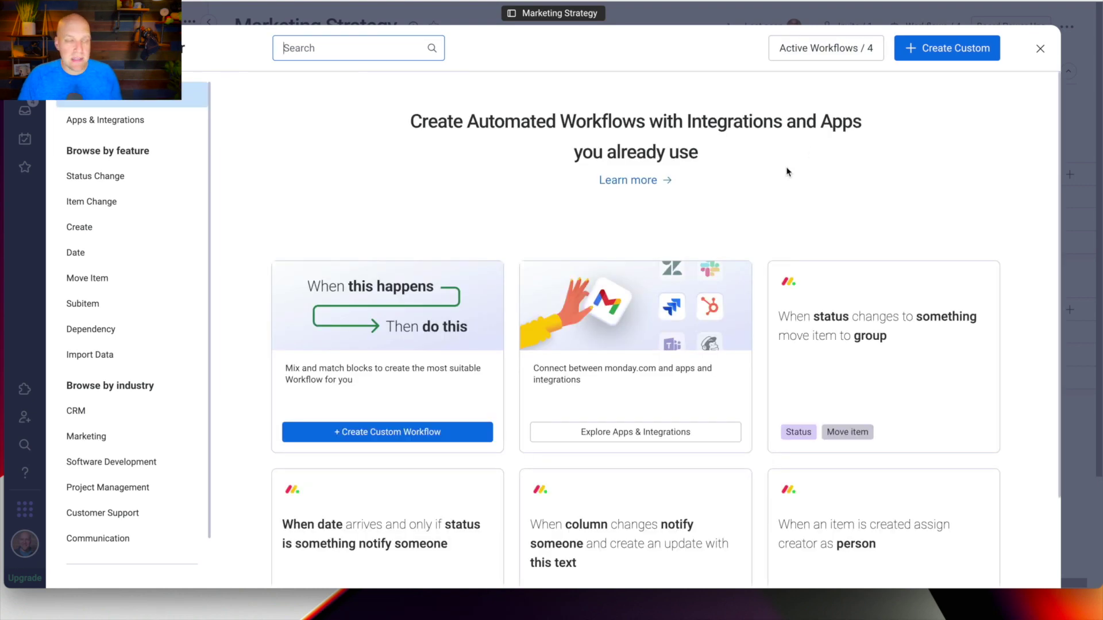
- Scroll through the gallery of automation workflow templates
{"action": "scroll", "coordinate": [787, 172], "scroll_direction": "down", "scroll_amount": 2}
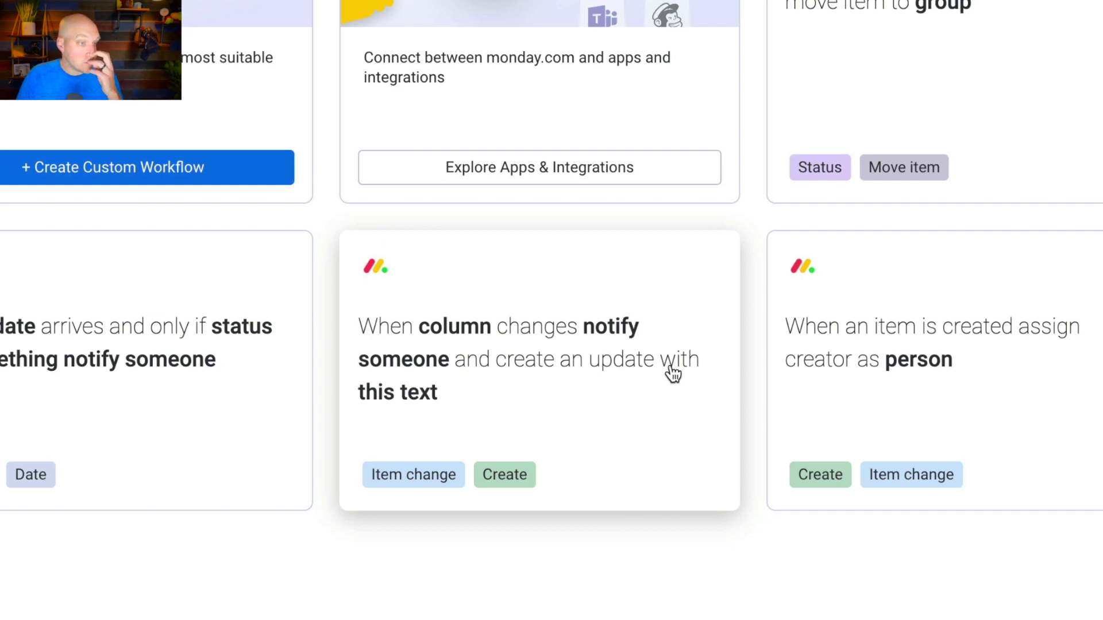
- Start the notify-when-column-changes template with Timeline as the trigger column
{"action": "left_click", "coordinate": [638, 380]}
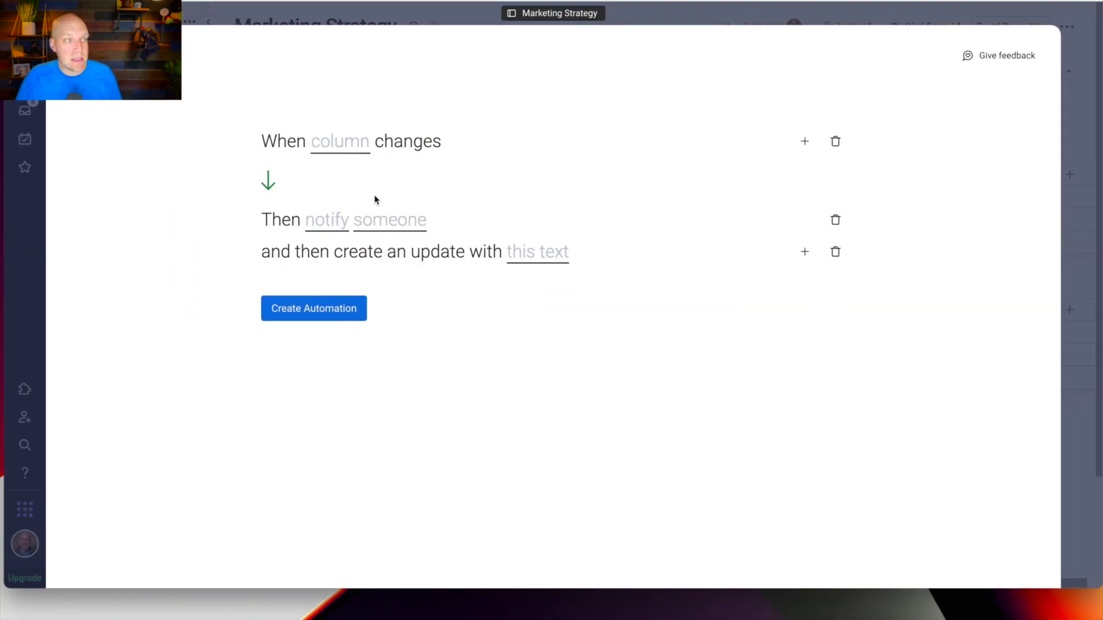
{"action": "left_click", "coordinate": [341, 145]}
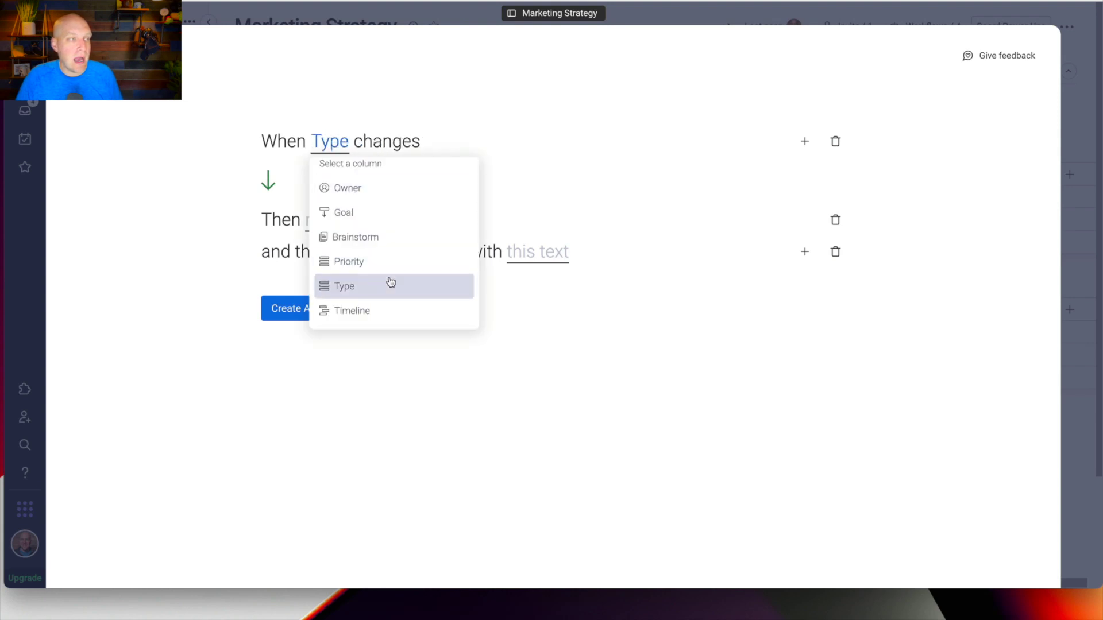
{"action": "scroll", "coordinate": [386, 283], "scroll_direction": "down", "scroll_amount": 2}
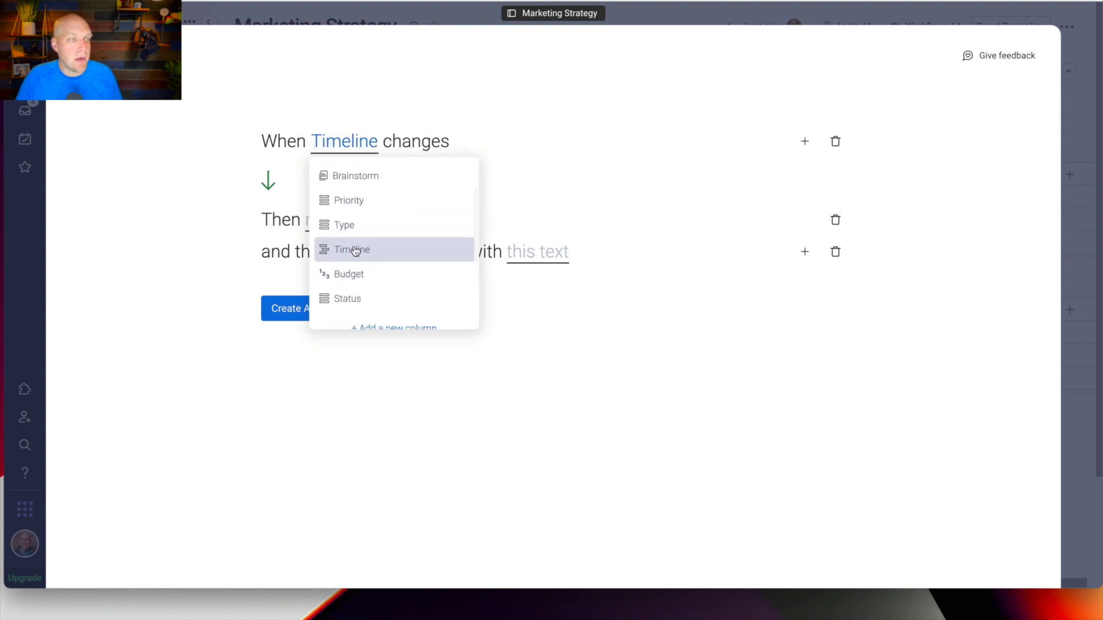
{"action": "left_click", "coordinate": [356, 253]}
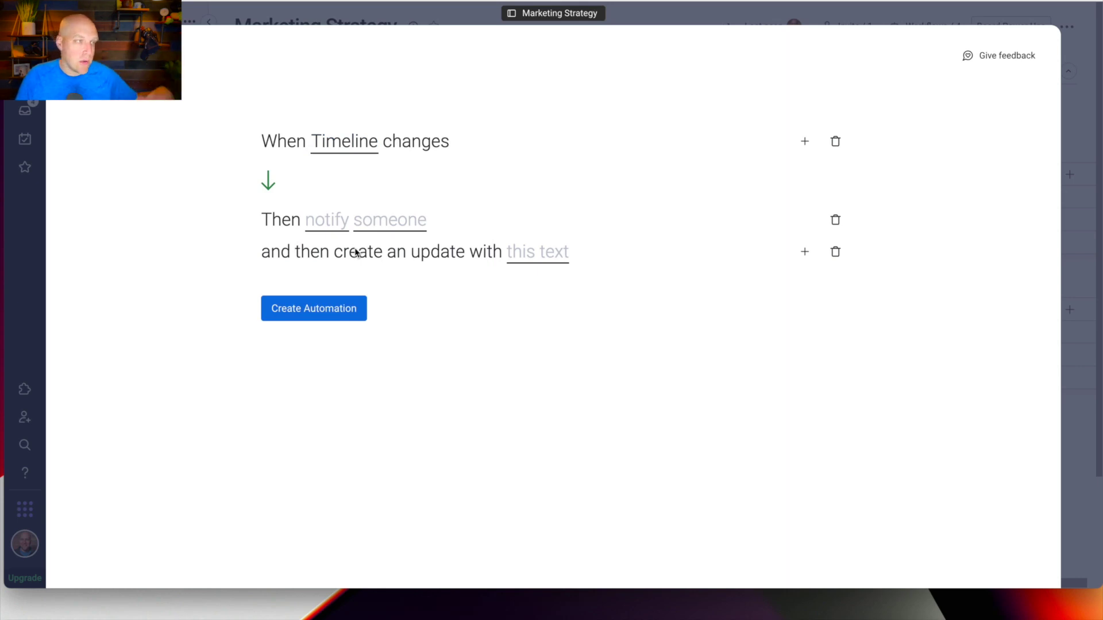
- Write the notification as item name, Timeline and 'has changed.', copying the message
{"action": "left_click", "coordinate": [323, 224]}
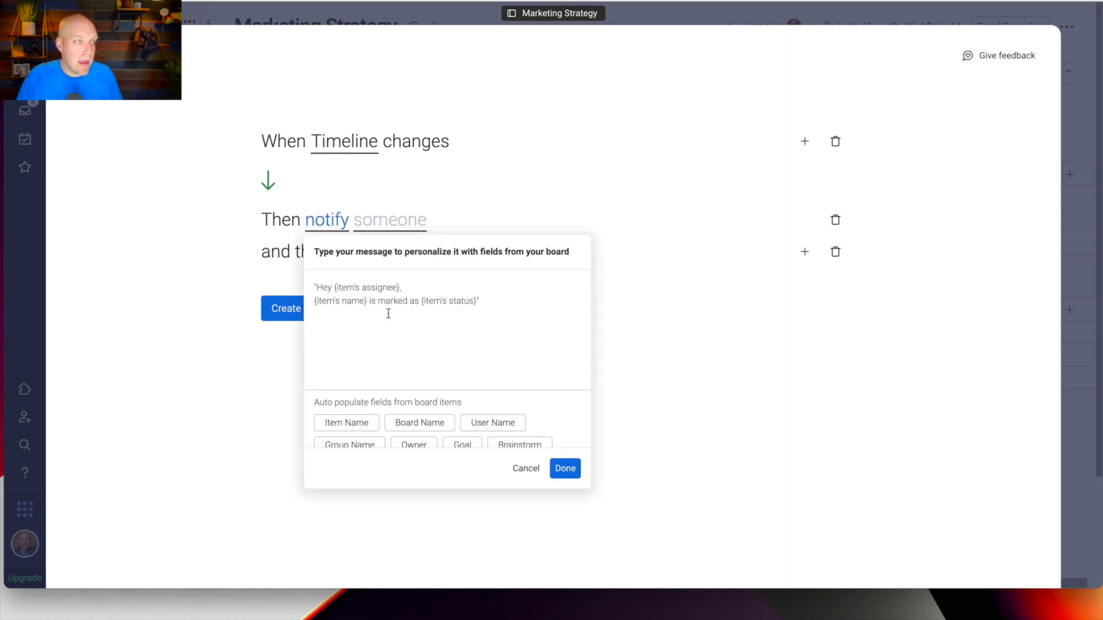
{"action": "scroll", "coordinate": [364, 401], "scroll_direction": "down", "scroll_amount": 2}
{"action": "scroll", "coordinate": [364, 401], "scroll_direction": "up", "scroll_amount": 2}
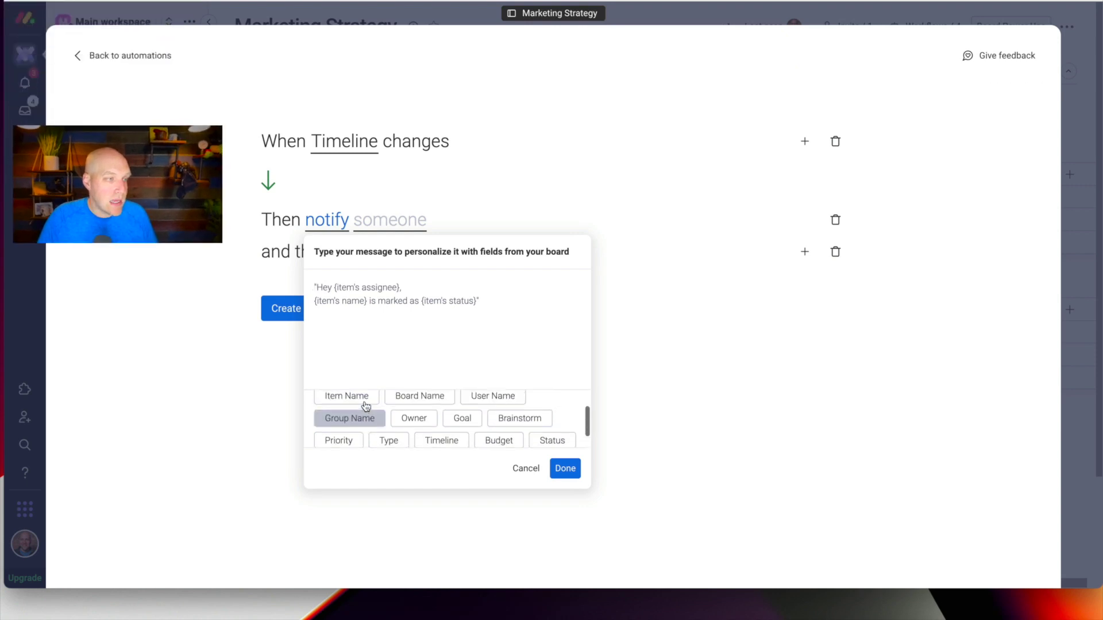
{"action": "left_click", "coordinate": [364, 402]}
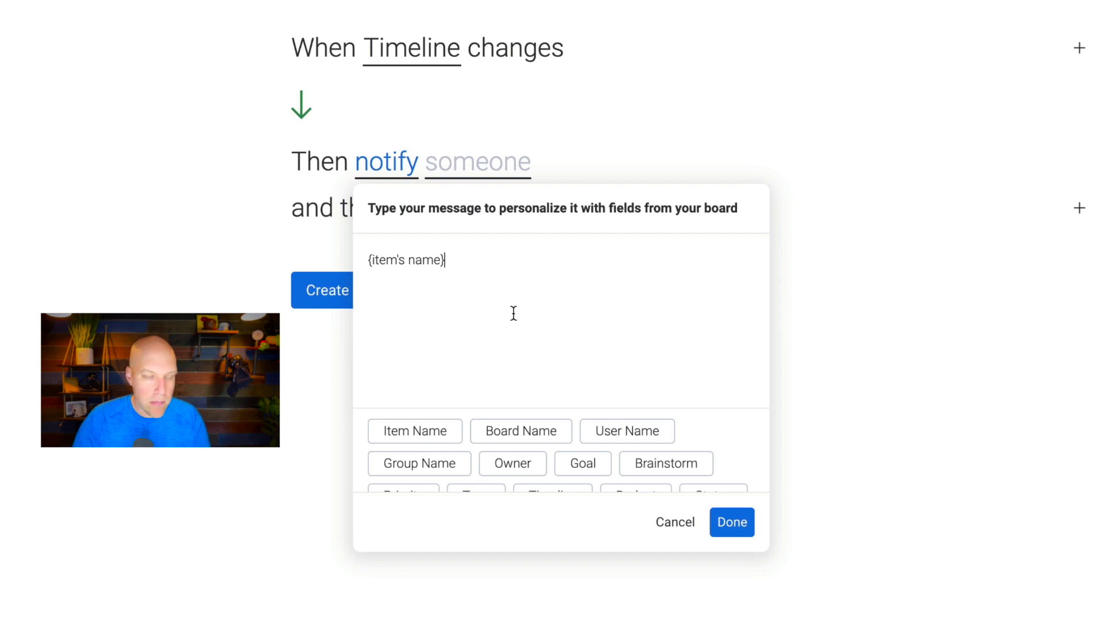
{"action": "scroll", "coordinate": [526, 434], "scroll_direction": "down", "scroll_amount": 1}
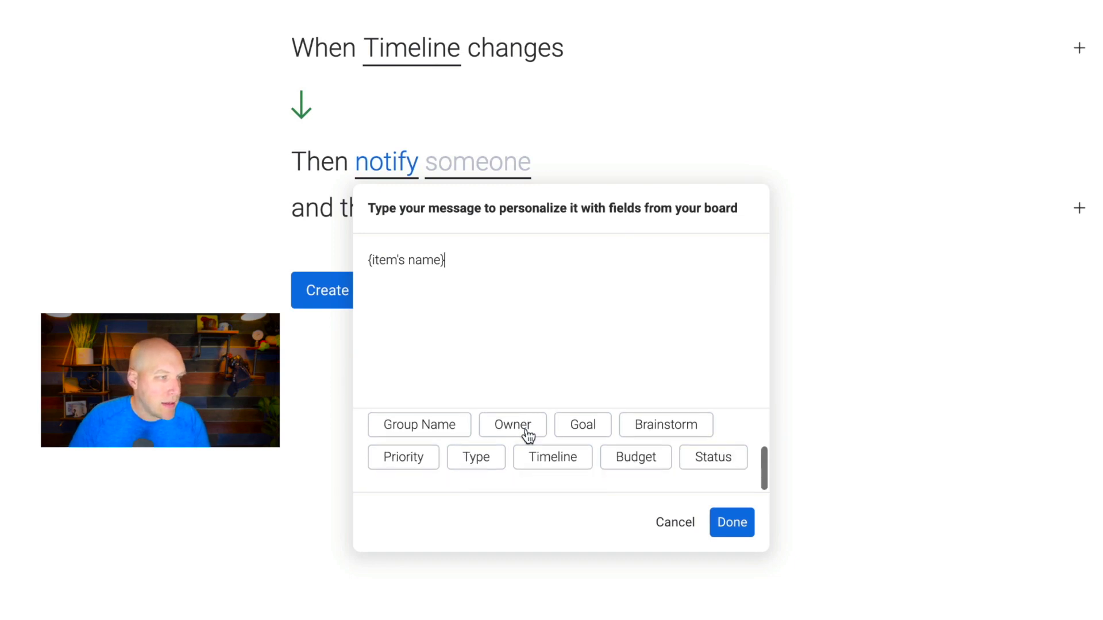
{"action": "left_click", "coordinate": [544, 458]}
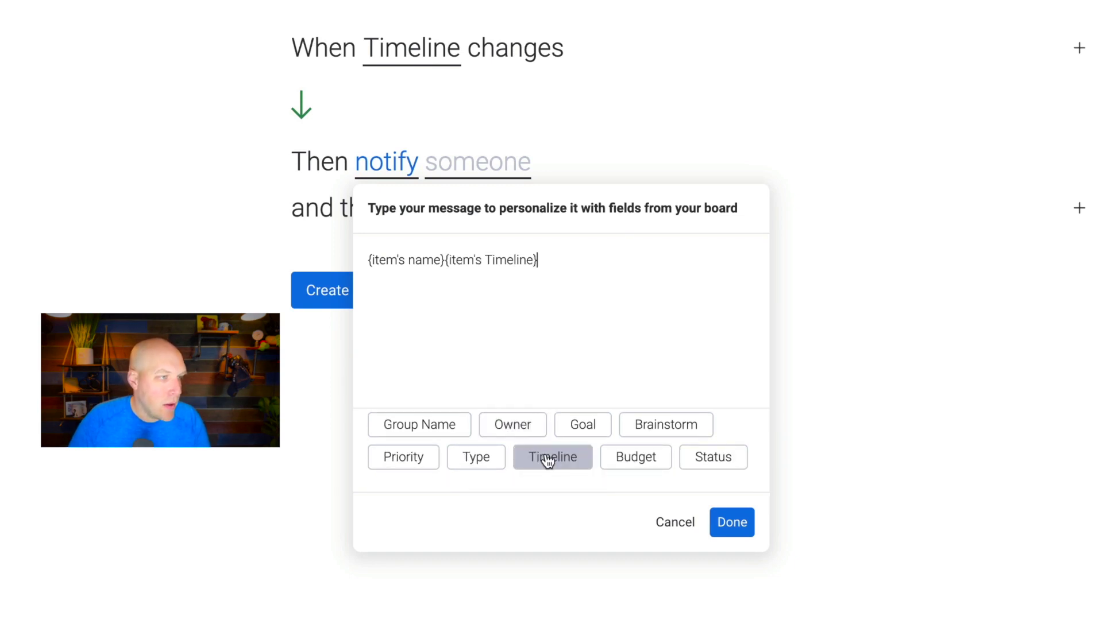
{"action": "type", "text": "has chang"}
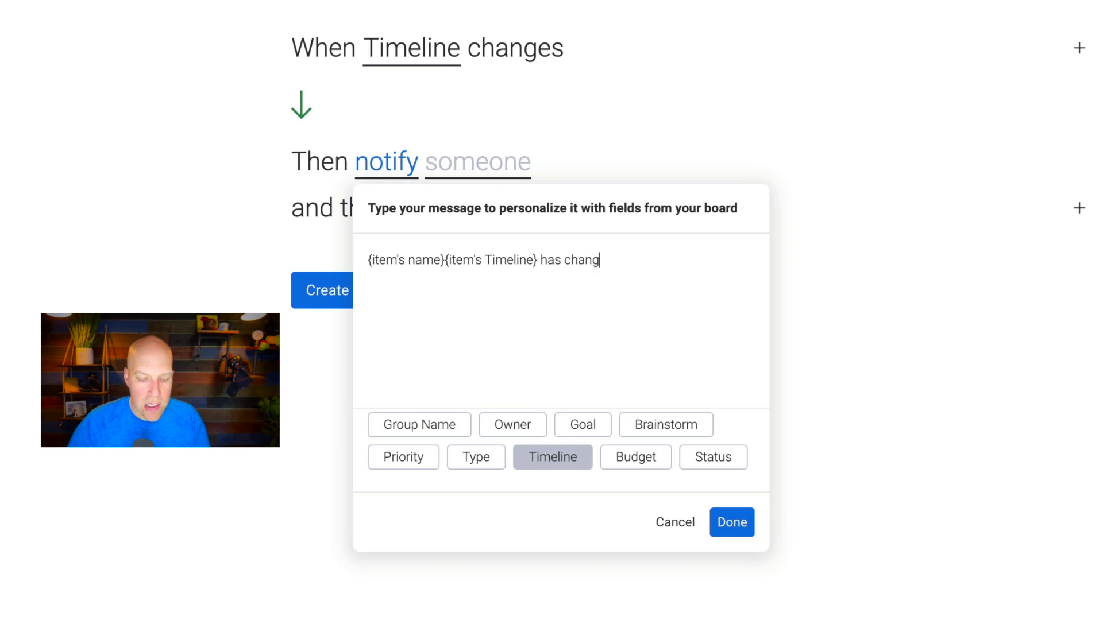
{"action": "type", "text": "ed."}
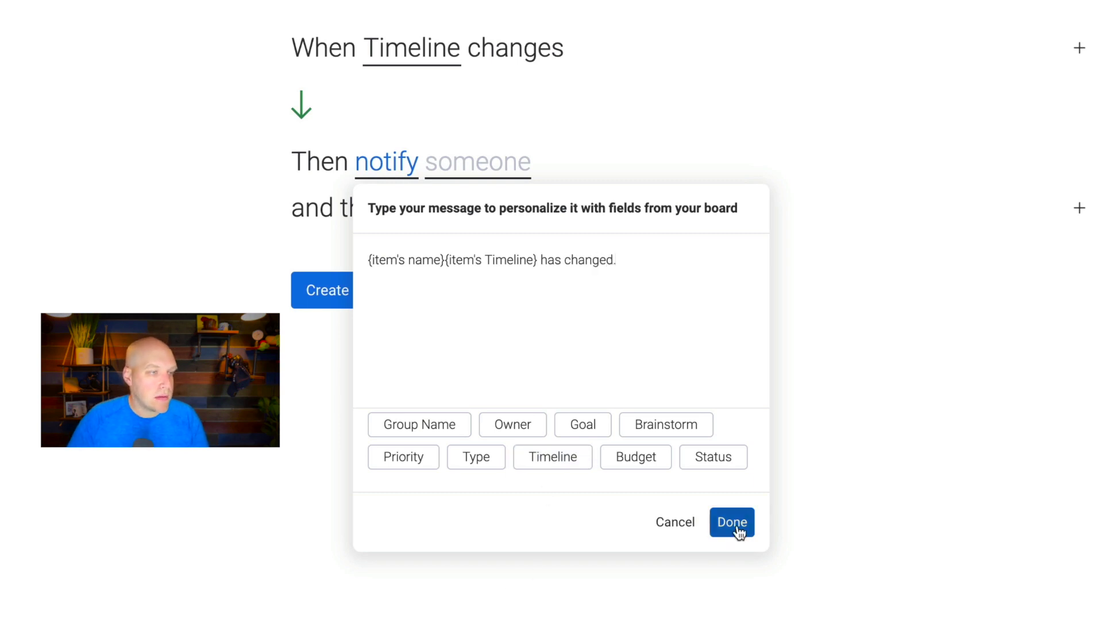
{"action": "key", "text": "ctrl+a"}
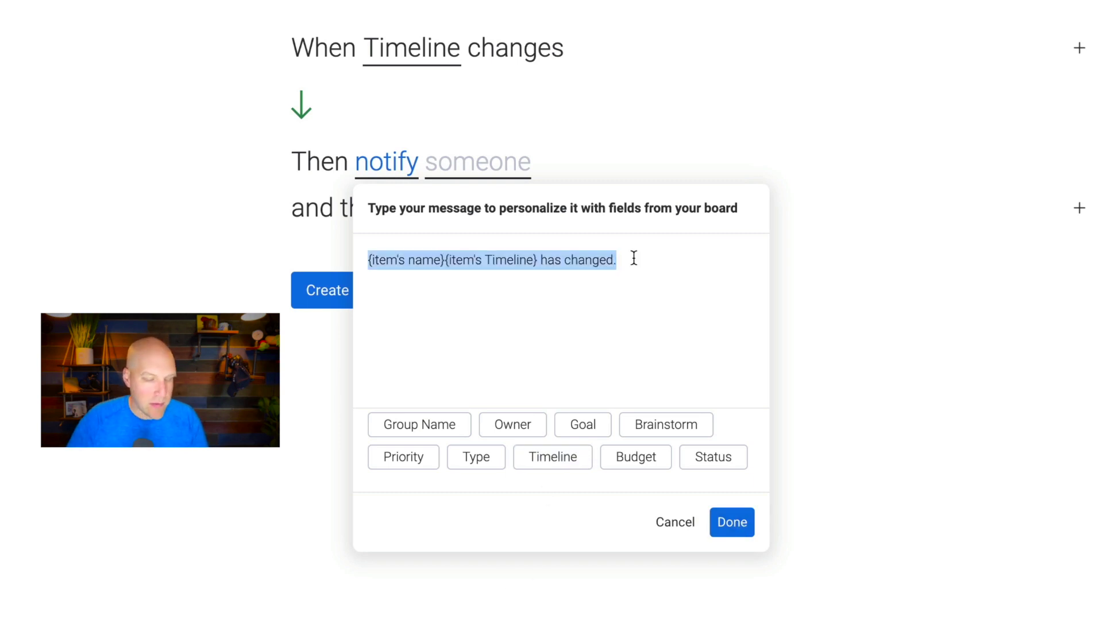
{"action": "left_click", "coordinate": [737, 522]}
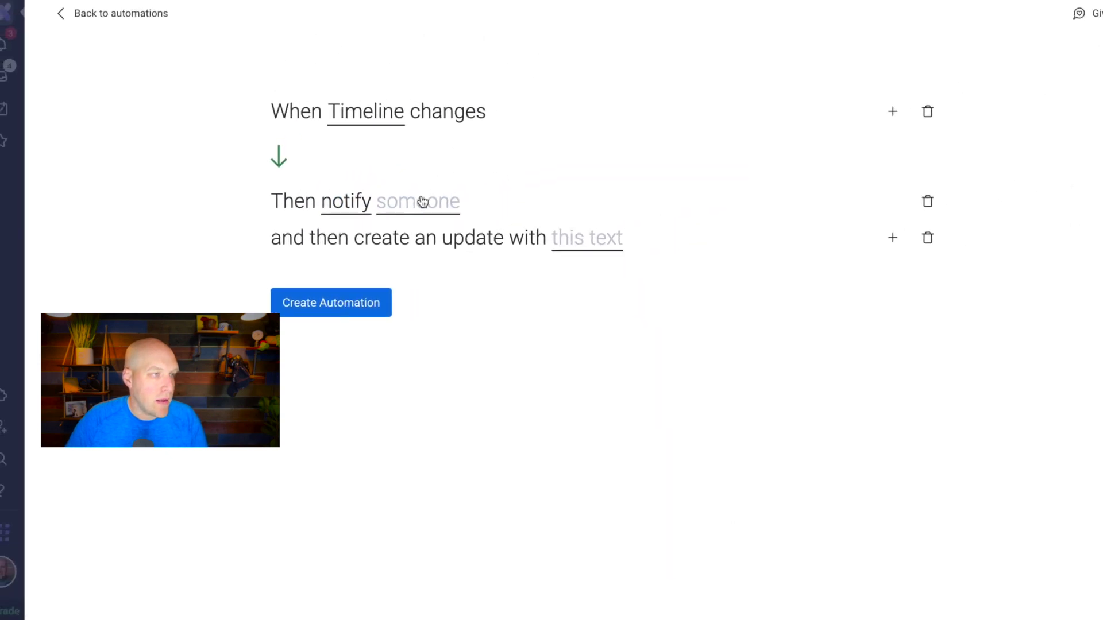
- Set the notification recipients to Item subscribers
{"action": "left_click", "coordinate": [422, 202]}
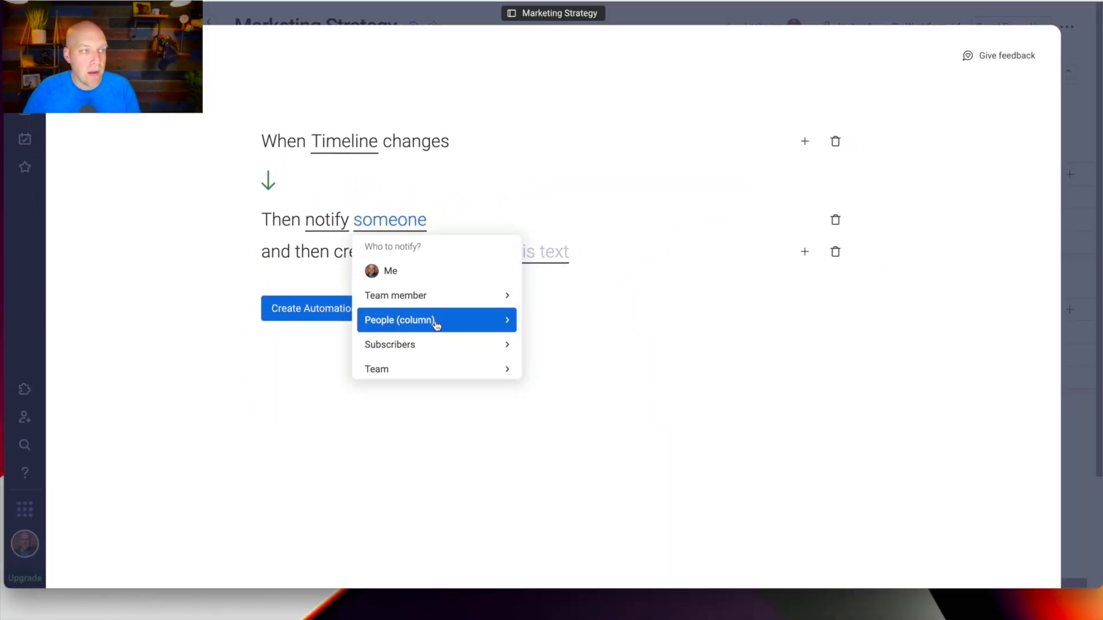
{"action": "left_click", "coordinate": [438, 344]}
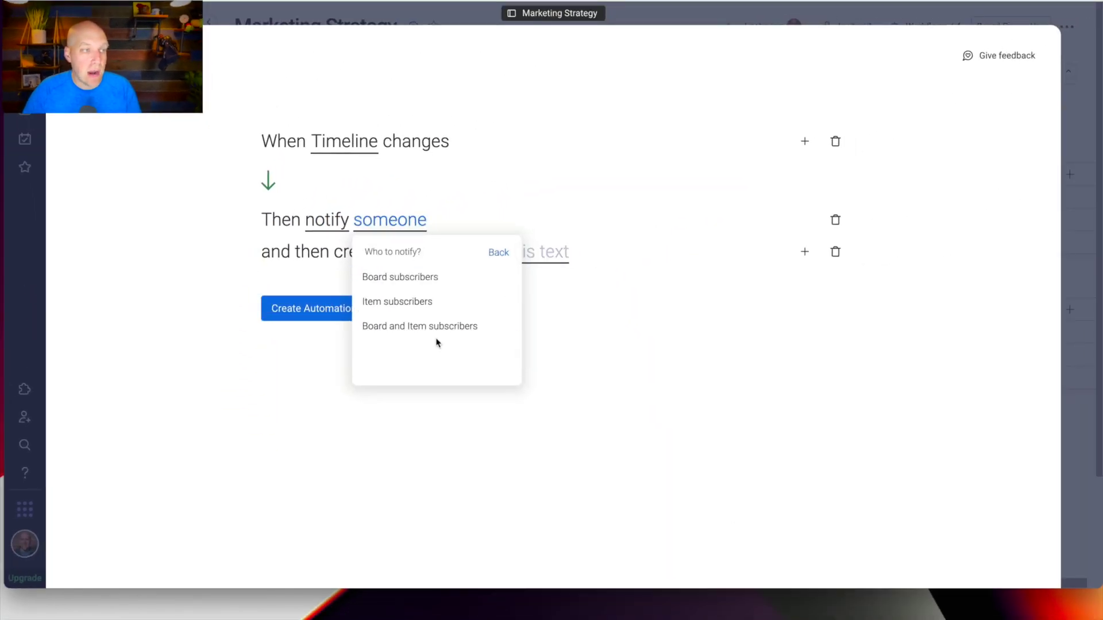
{"action": "left_click", "coordinate": [433, 306]}
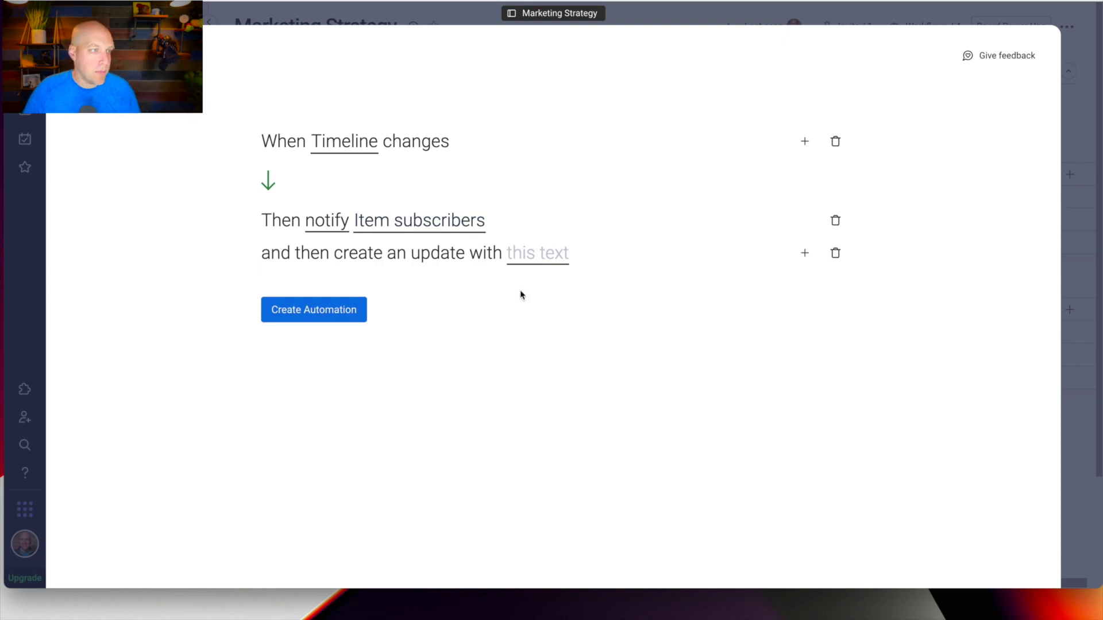
- Paste the message as update text, create the automation, and disable the Board subscribers automation
{"action": "left_click", "coordinate": [565, 262]}
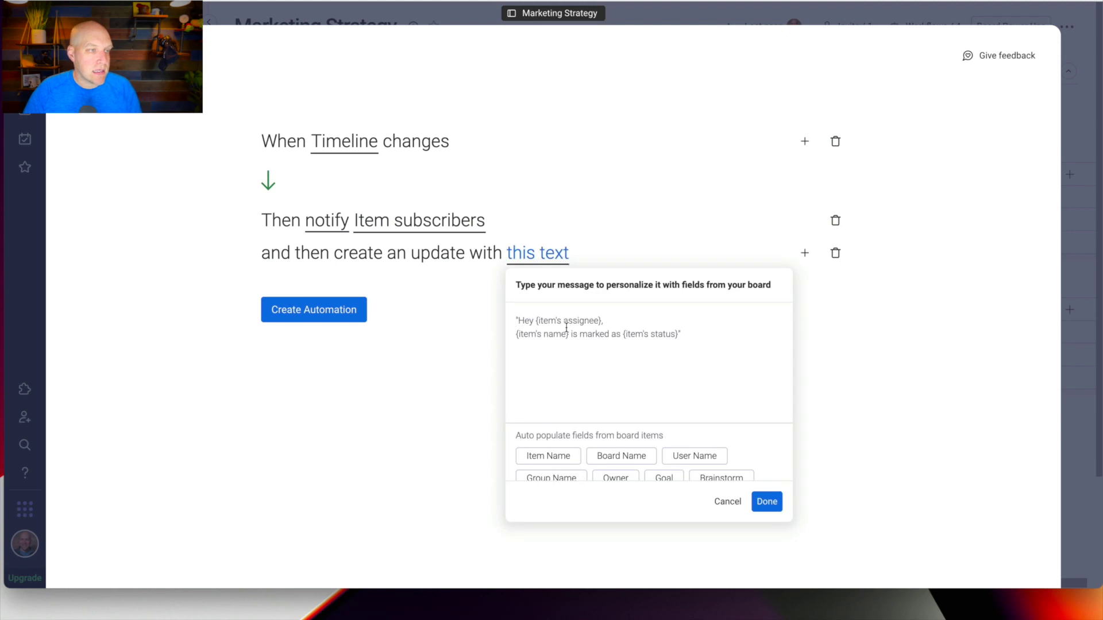
{"action": "type", "text": "{item name}{item's Timeline} has changed"}
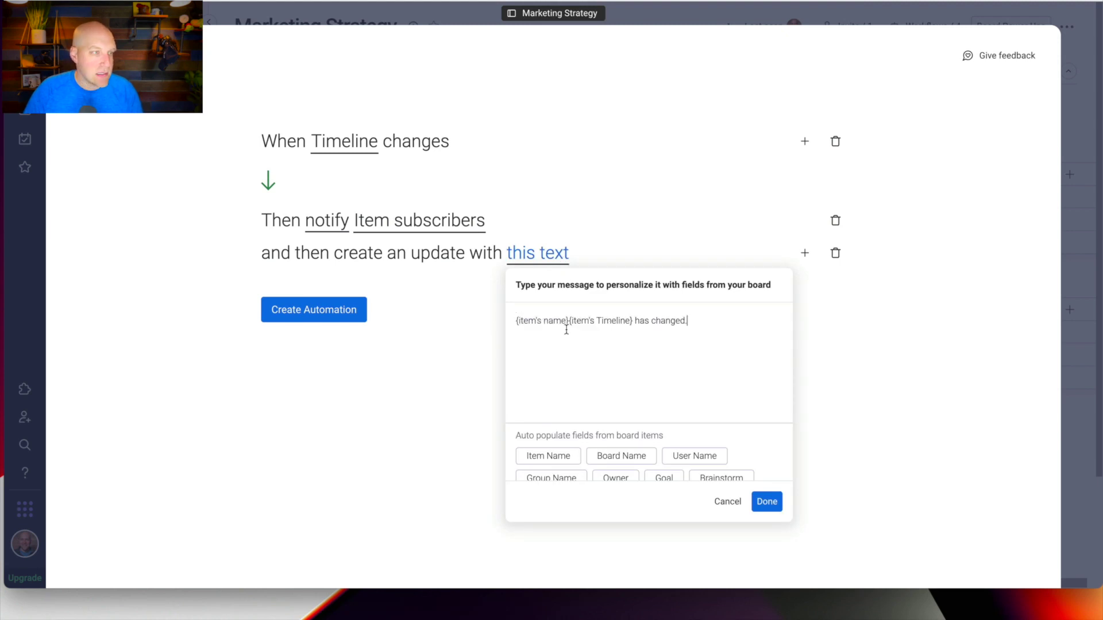
{"action": "left_click", "coordinate": [767, 502]}
{"action": "left_click", "coordinate": [363, 315]}
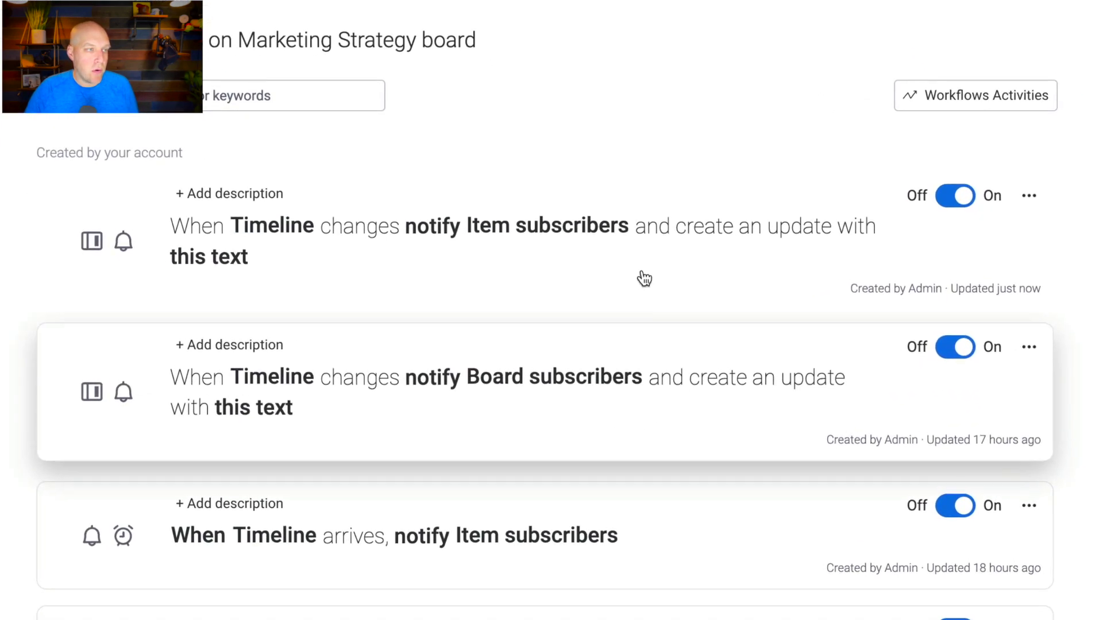
{"action": "left_click", "coordinate": [955, 348]}
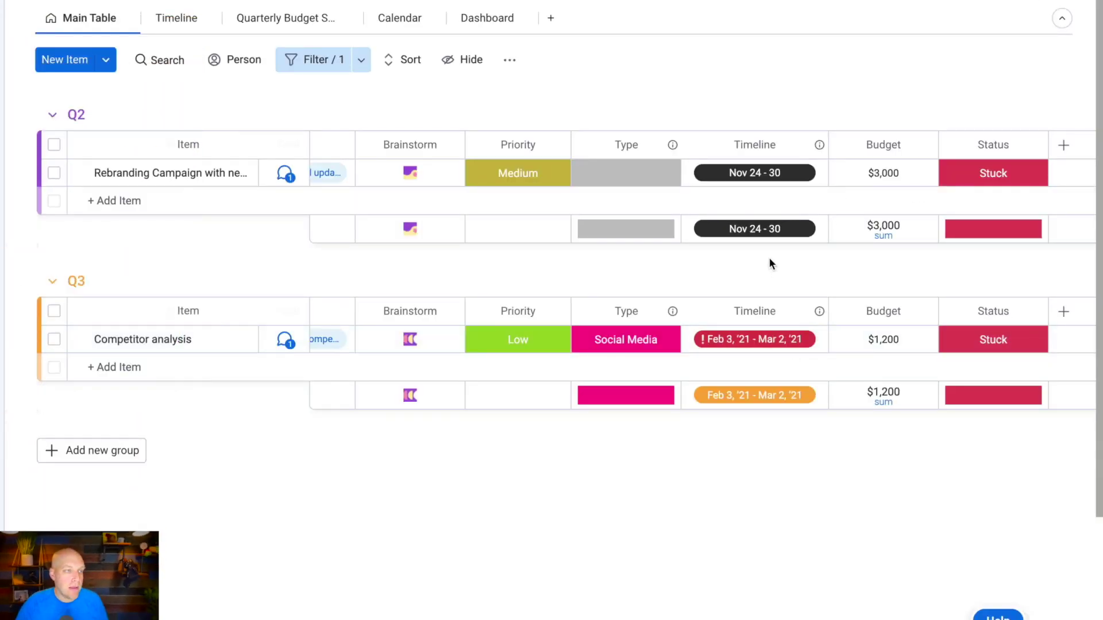
- Clear the Stuck status filter so all groups show
{"action": "left_click", "coordinate": [360, 62]}
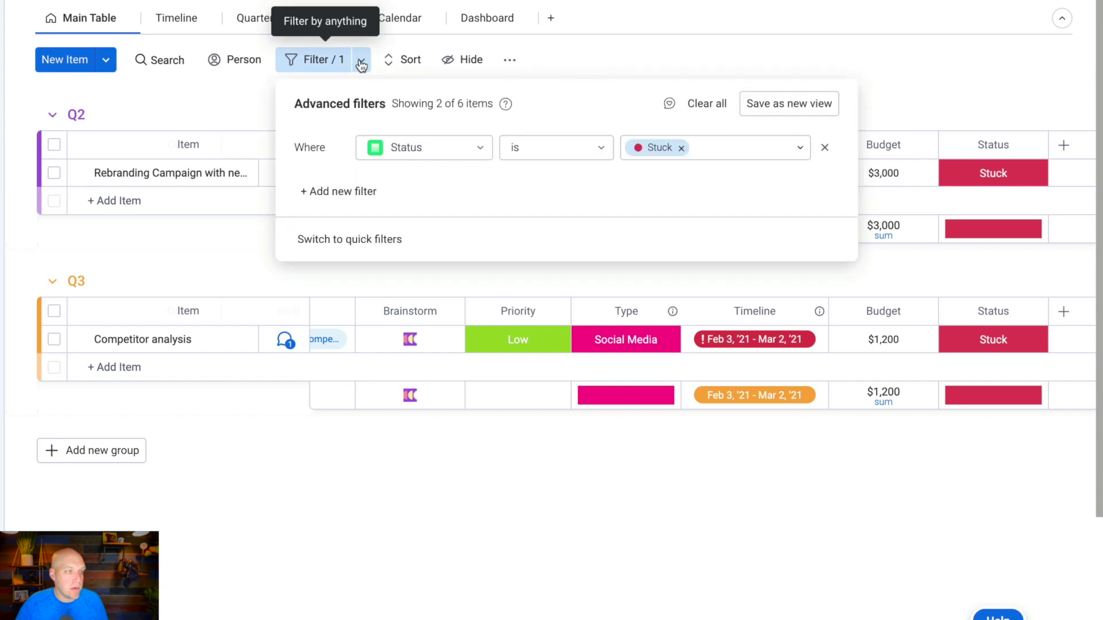
{"action": "left_click", "coordinate": [825, 148]}
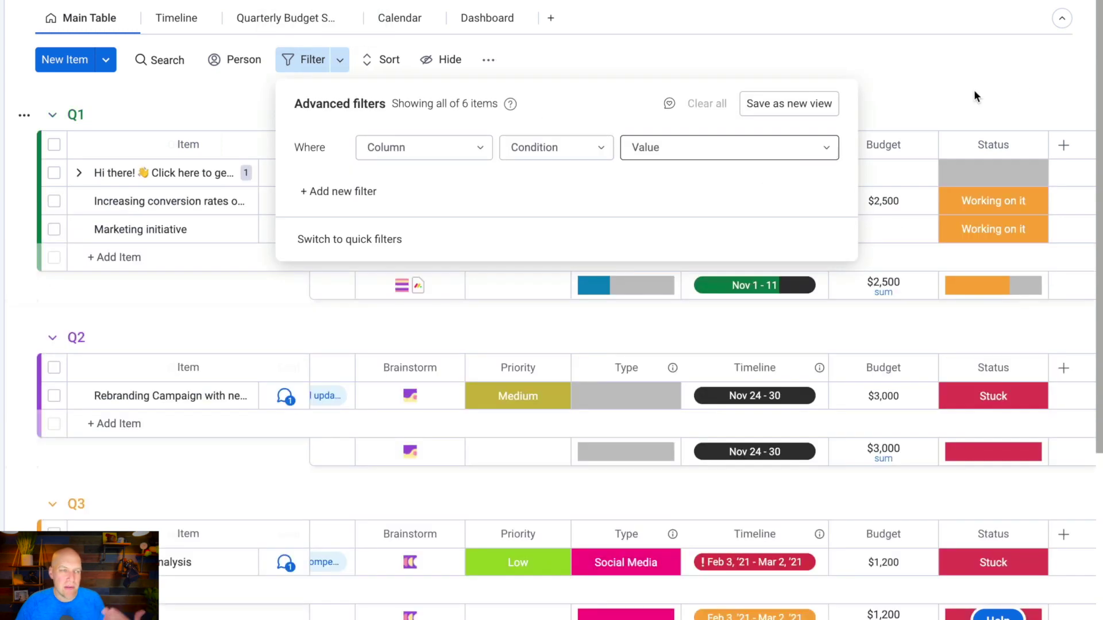
{"action": "left_click", "coordinate": [1026, 79]}
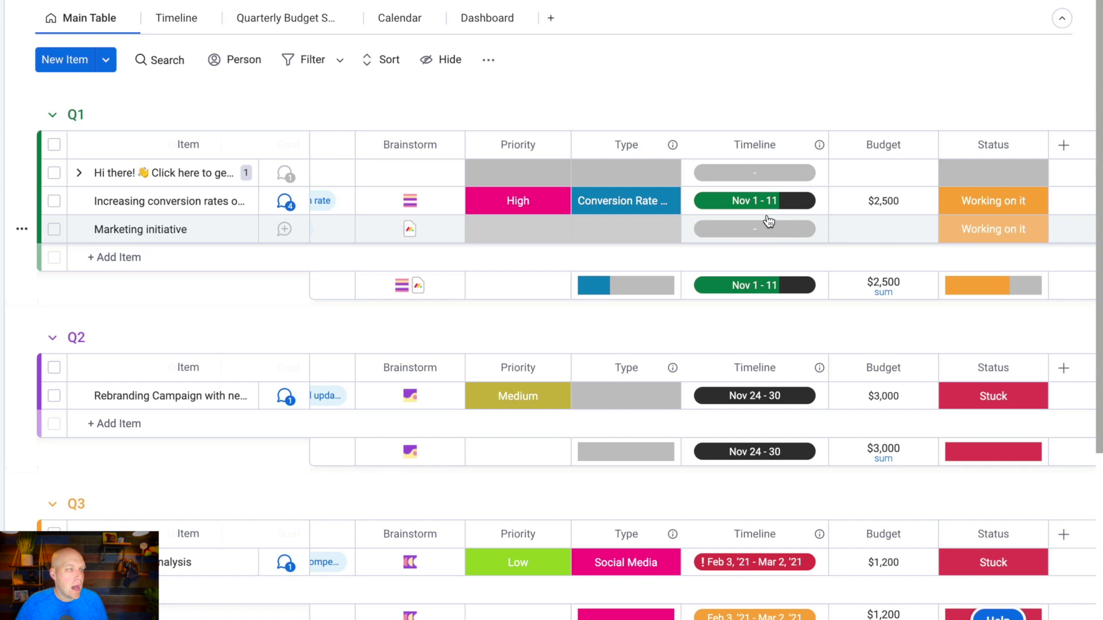
- Extend the conversion-rates item's Timeline end date to Nov 18
{"action": "left_click", "coordinate": [750, 202]}
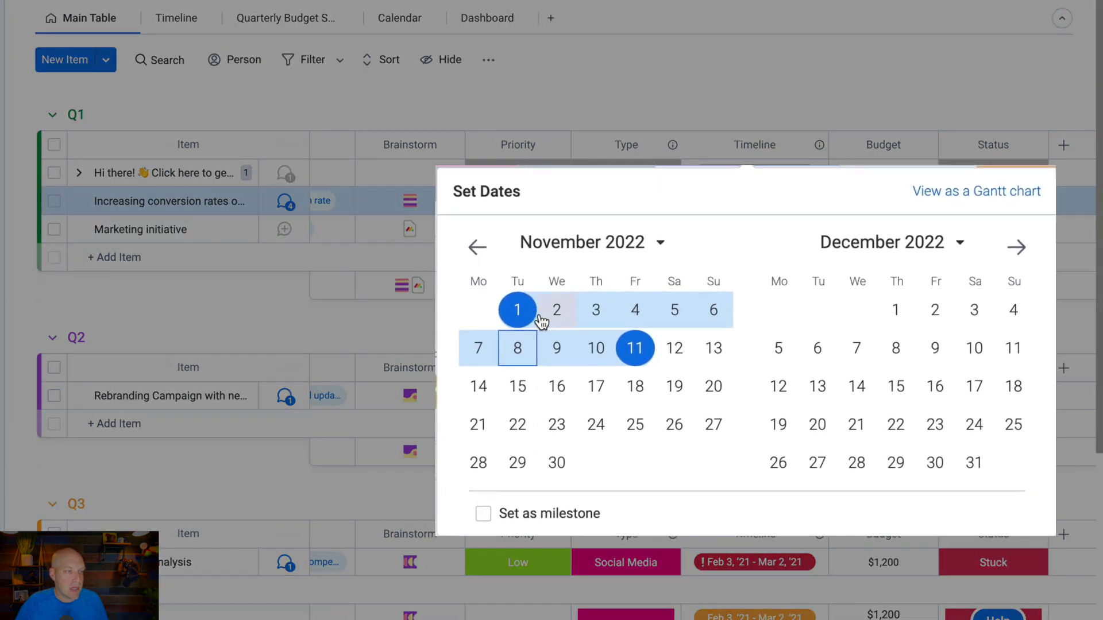
{"action": "left_click", "coordinate": [635, 386]}
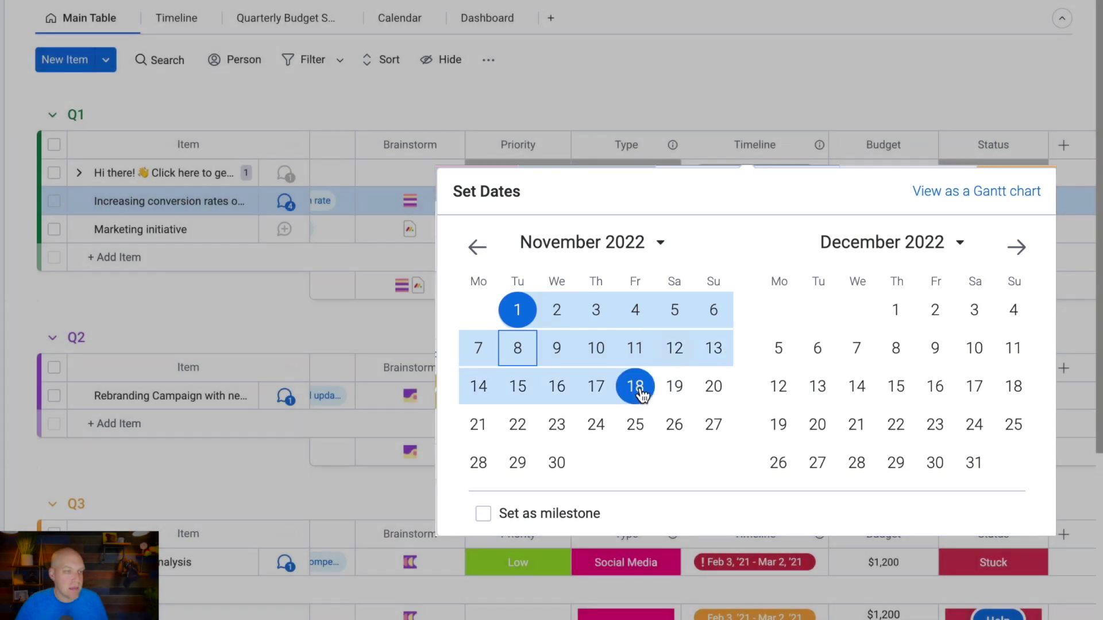
{"action": "left_click", "coordinate": [843, 97]}
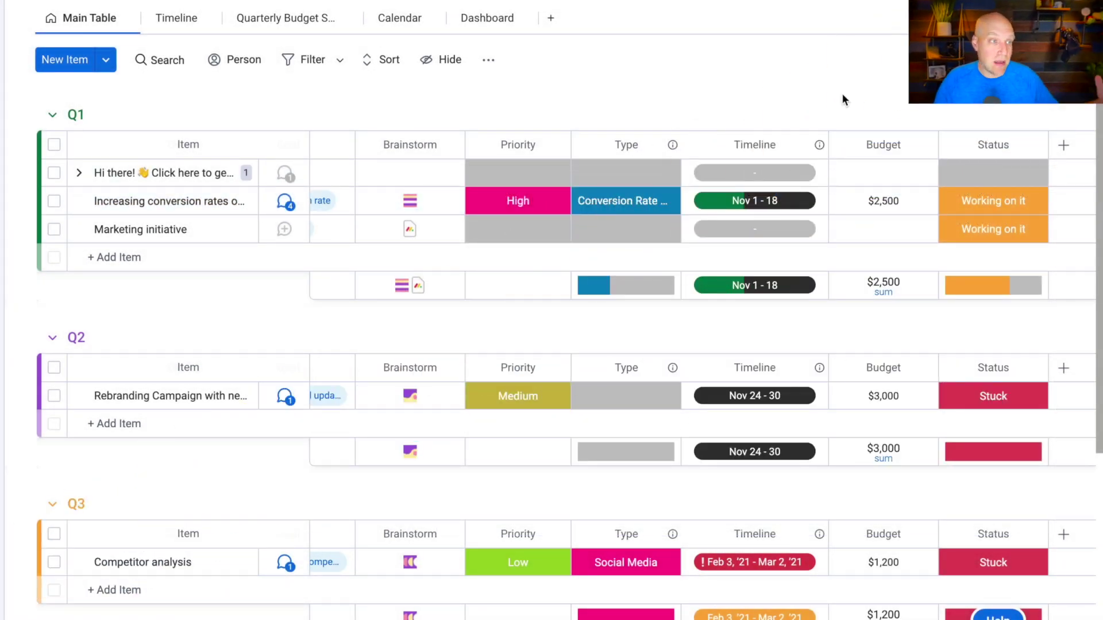
{"action": "left_click", "coordinate": [54, 202]}
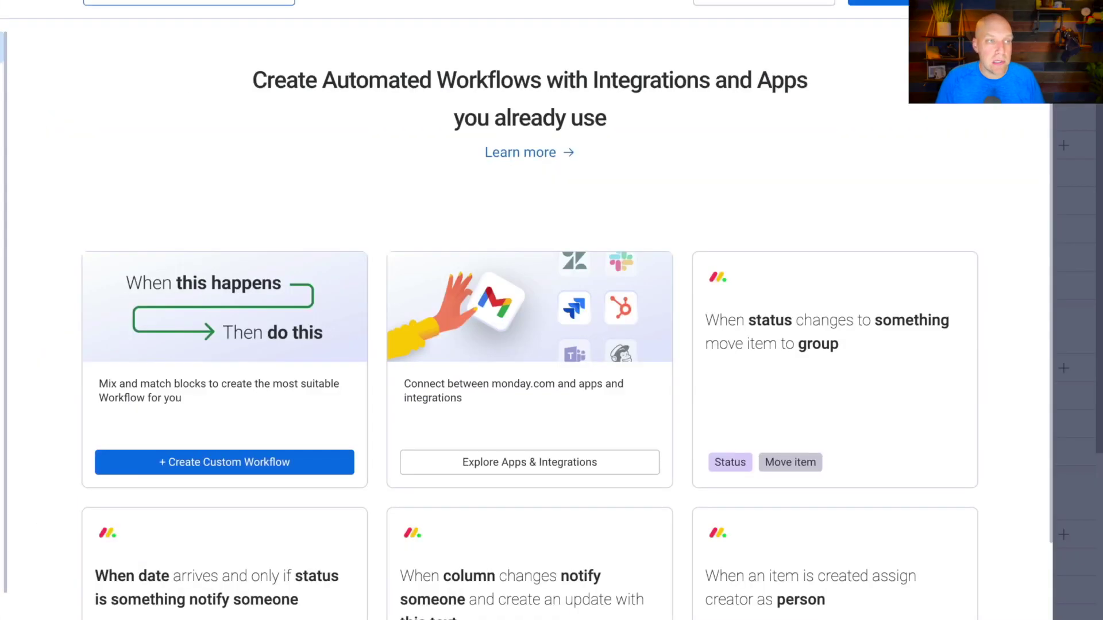
{"action": "key", "text": "Escape"}
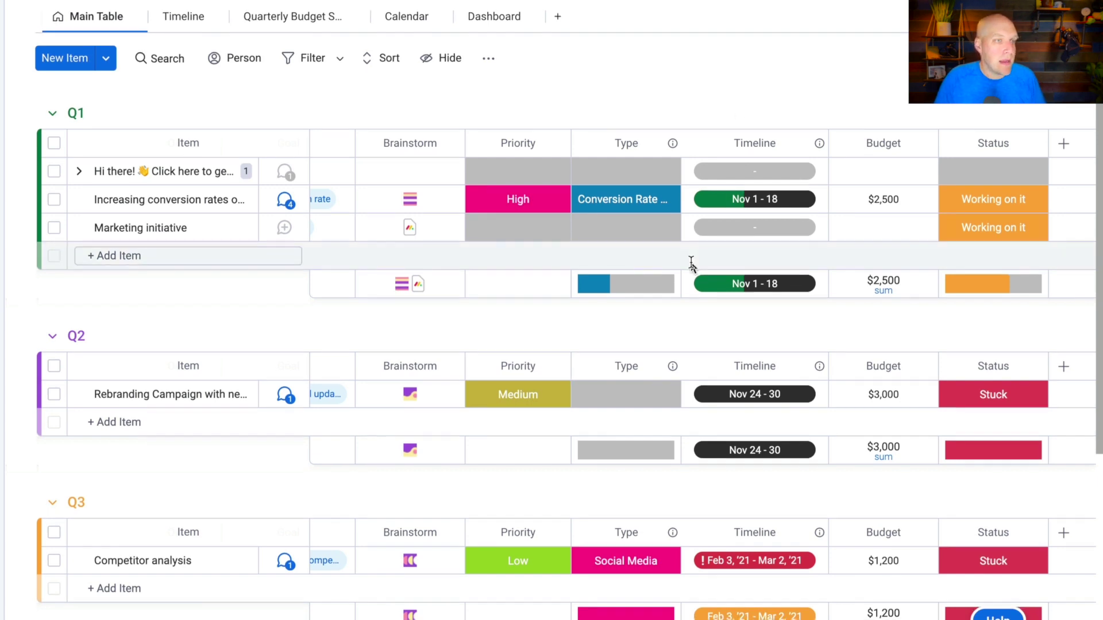
- Add a new group below Q4 named 'Finished Project'
{"action": "scroll", "coordinate": [691, 261], "scroll_direction": "down", "scroll_amount": 5}
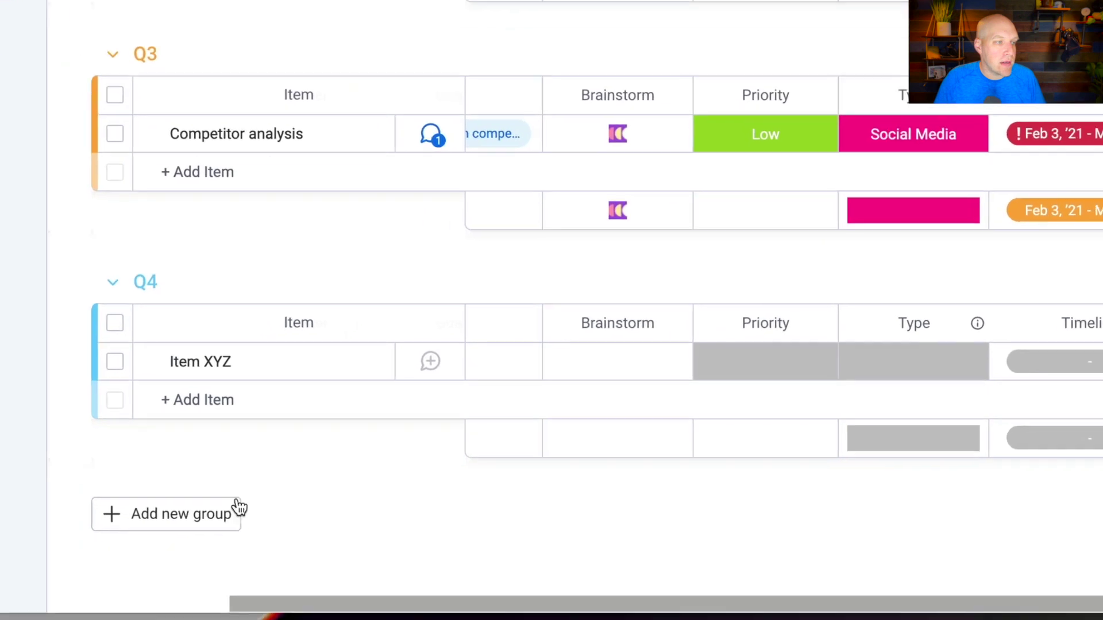
{"action": "left_click", "coordinate": [142, 581]}
{"action": "left_click", "coordinate": [187, 497]}
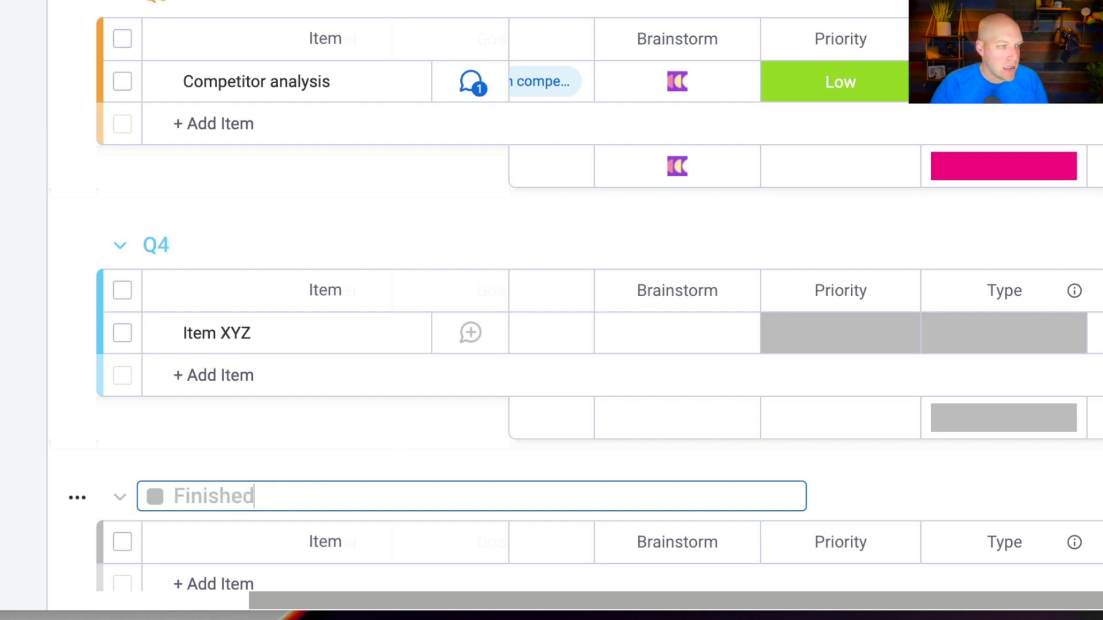
{"action": "type", "text": "Finished Project"}
{"action": "key", "text": "Return"}
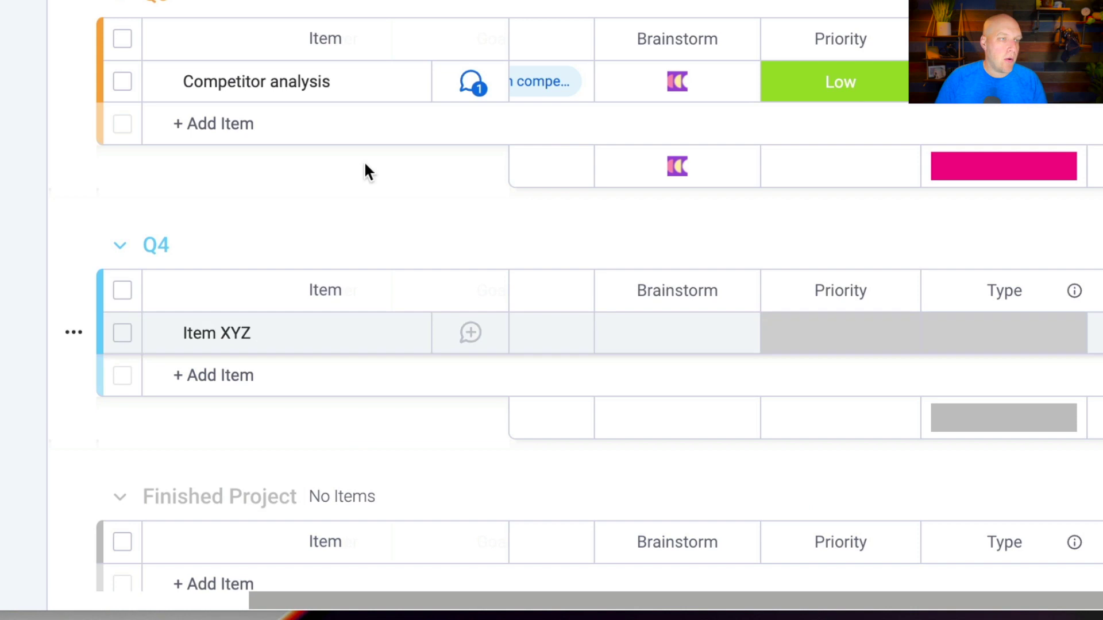
- Start the 'When status changes to something move item to group' automation recipe
{"action": "scroll", "coordinate": [832, 115], "scroll_direction": "up", "scroll_amount": 10}
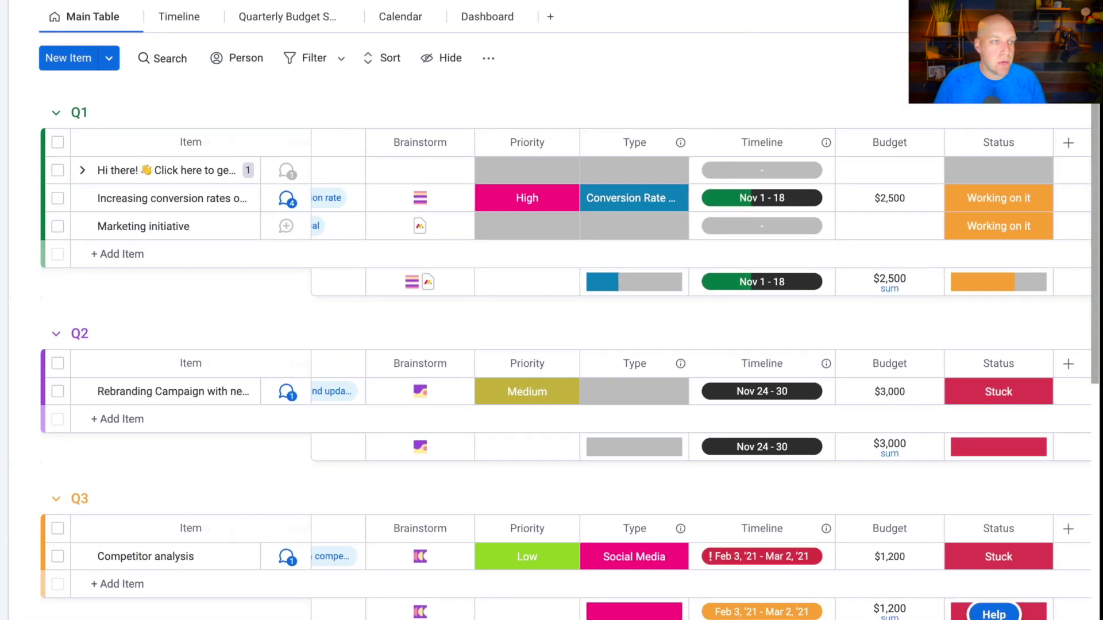
{"action": "scroll", "coordinate": [654, 391], "scroll_direction": "down", "scroll_amount": 1}
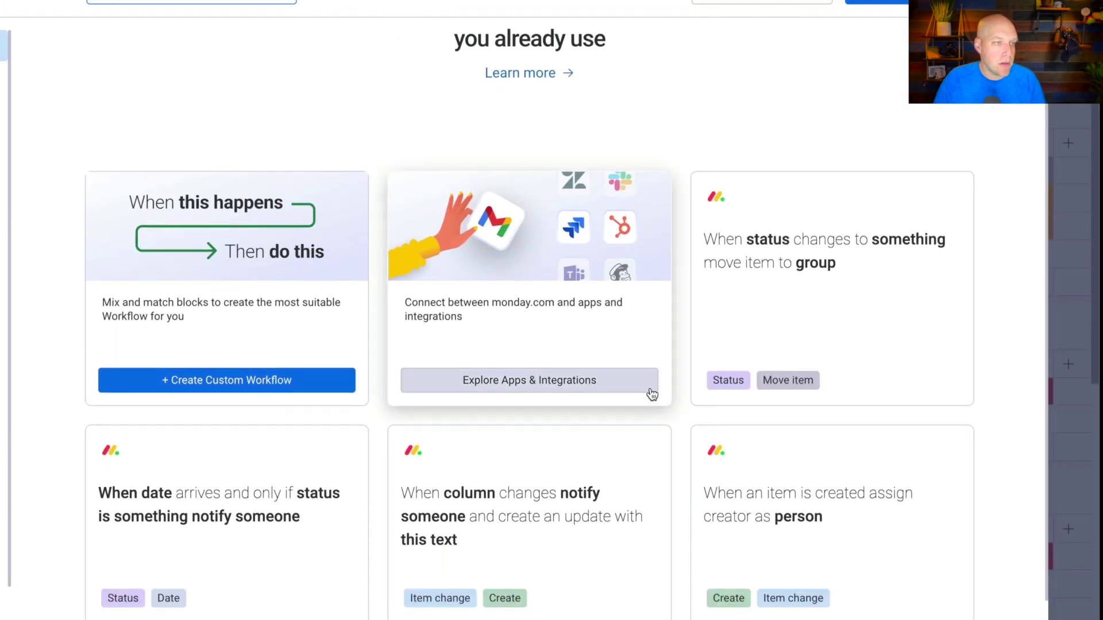
{"action": "left_click", "coordinate": [859, 257]}
- Set the automation trigger to the subitem Status changing to Done
{"action": "mouse_move", "coordinate": [774, 207]}
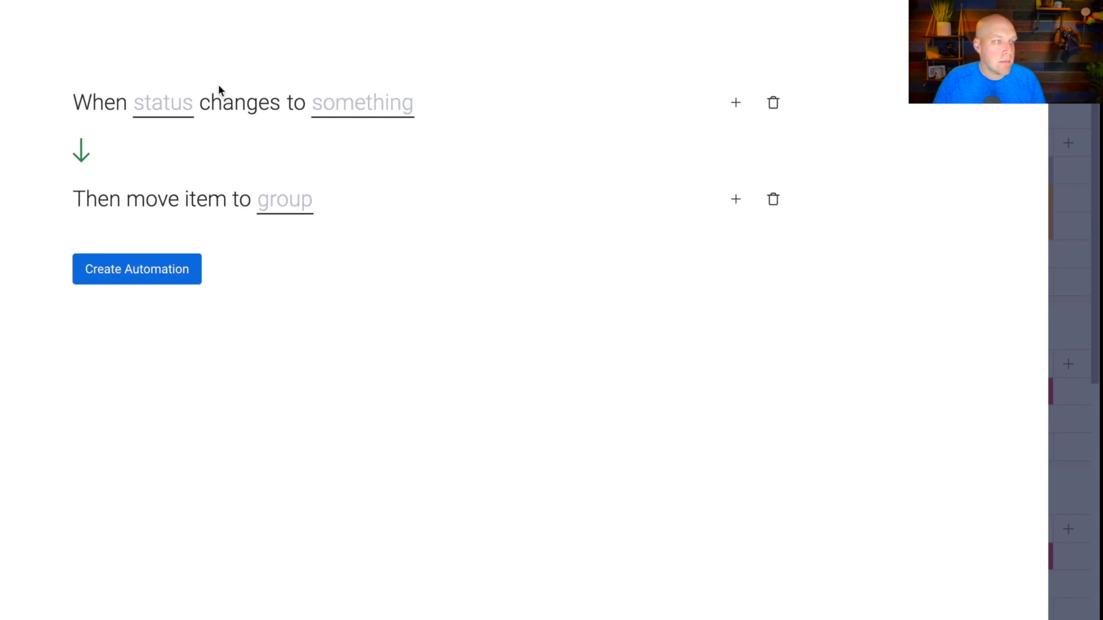
{"action": "left_click", "coordinate": [178, 115]}
{"action": "left_click", "coordinate": [209, 222]}
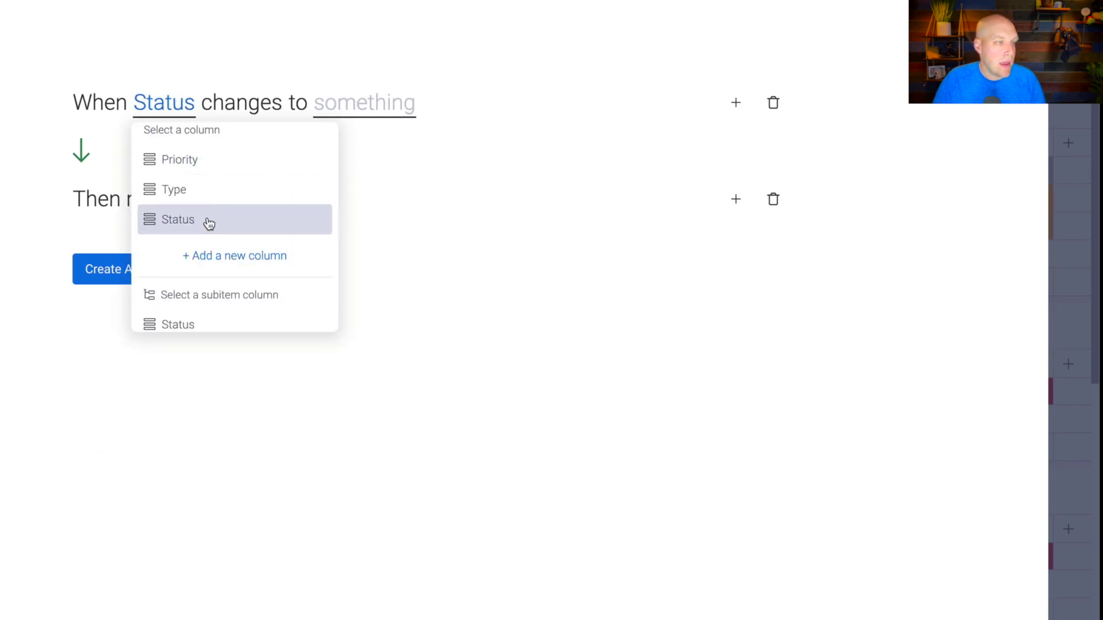
{"action": "scroll", "coordinate": [206, 214], "scroll_direction": "down", "scroll_amount": 1}
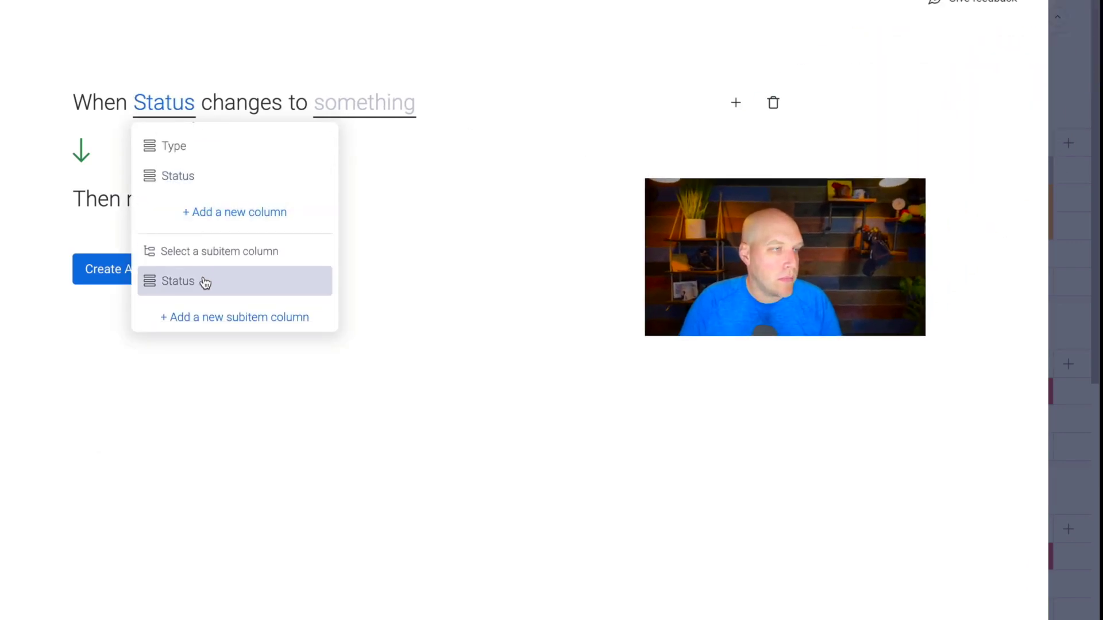
{"action": "left_click", "coordinate": [202, 290]}
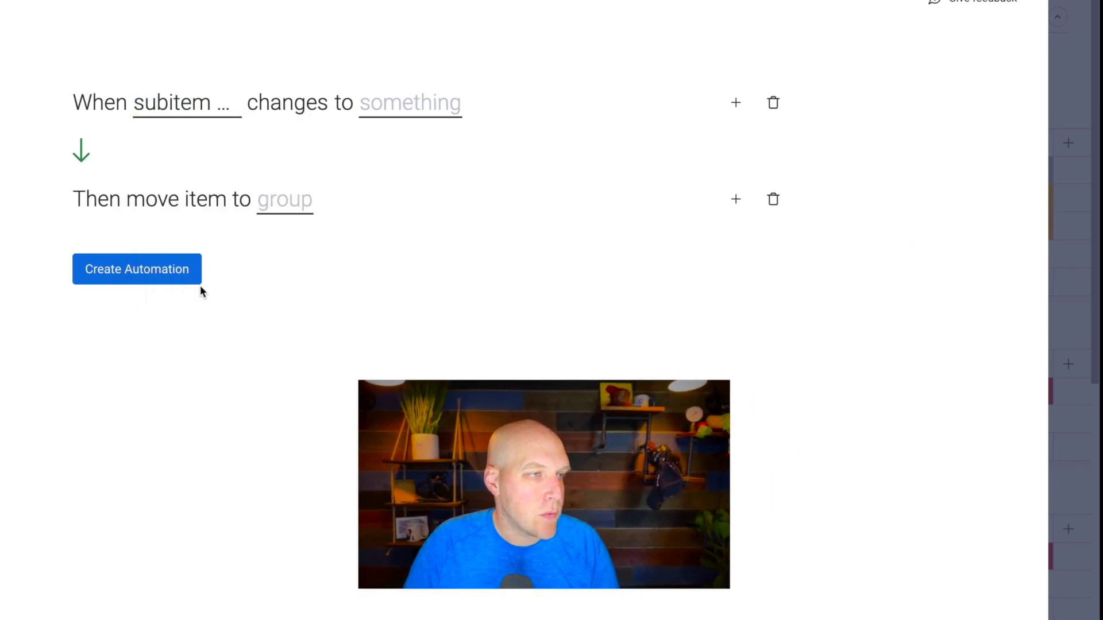
{"action": "left_click", "coordinate": [390, 100]}
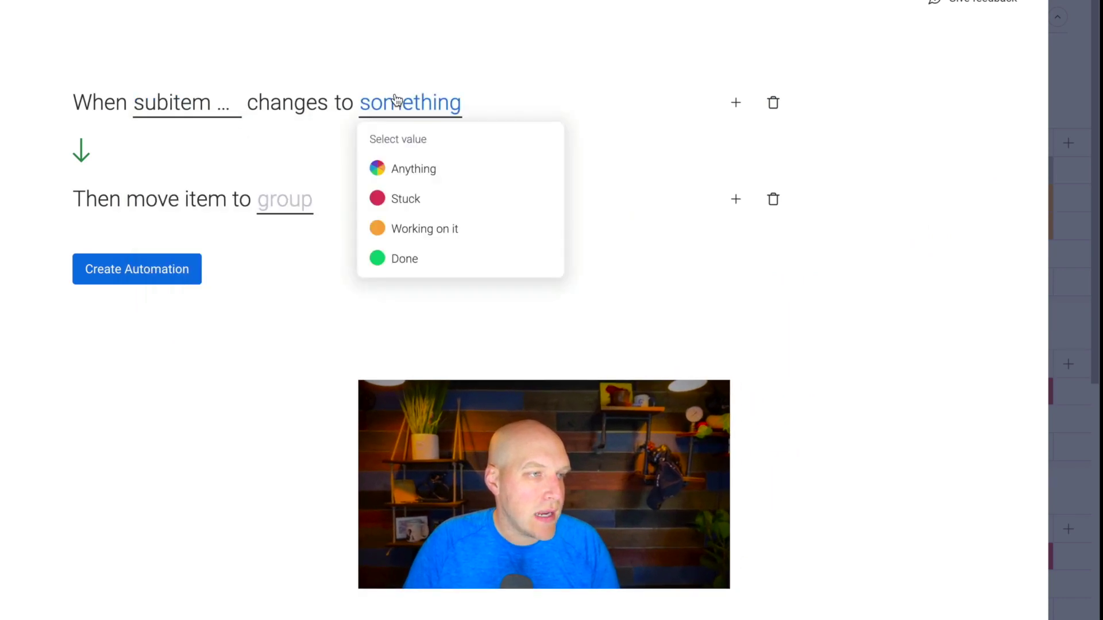
{"action": "left_click", "coordinate": [411, 256]}
- Choose Finished Project as the destination group and create the automation
{"action": "left_click", "coordinate": [279, 202]}
{"action": "scroll", "coordinate": [333, 328], "scroll_direction": "down", "scroll_amount": 2}
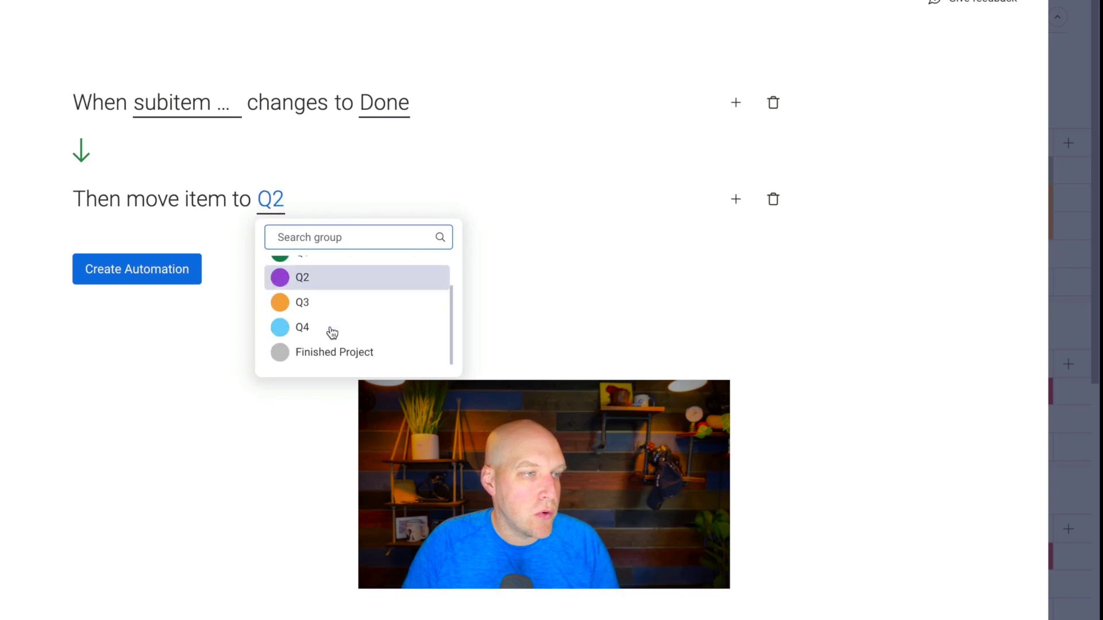
{"action": "left_click", "coordinate": [332, 347]}
{"action": "left_click", "coordinate": [114, 274]}
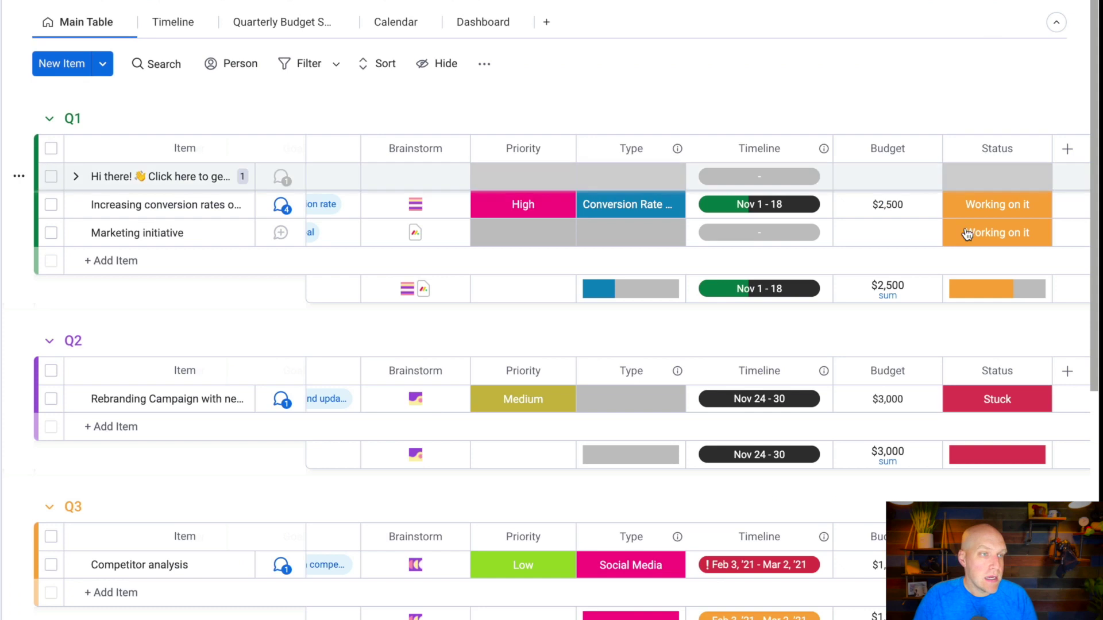
{"action": "scroll", "coordinate": [850, 239], "scroll_direction": "right", "scroll_amount": 1}
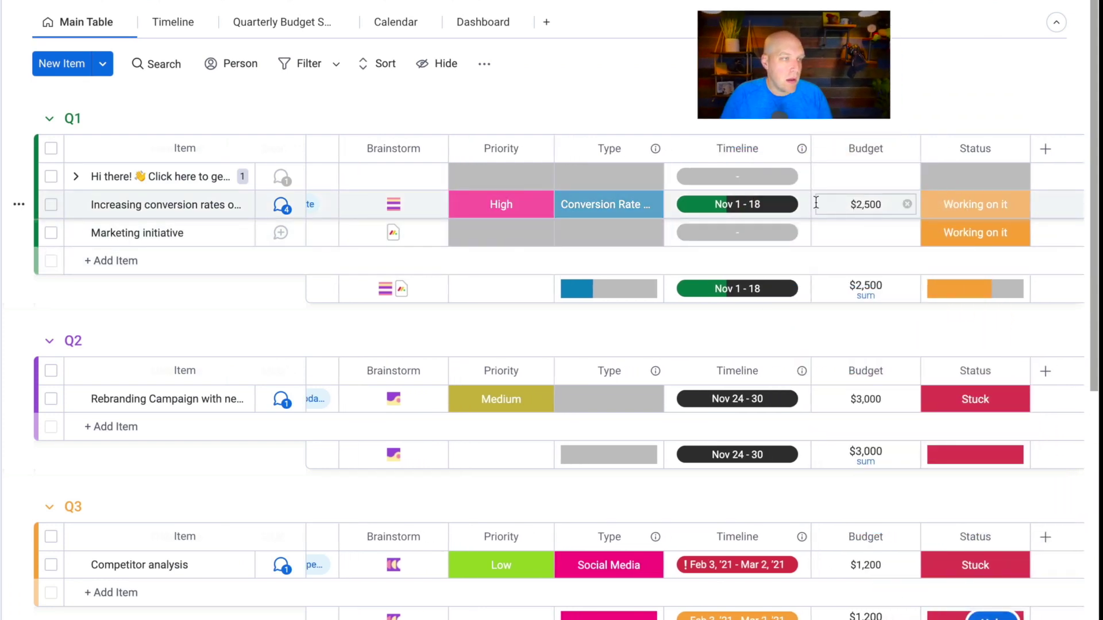
- Set the conversion-rates item's Status to Done and check the Finished Project group
{"action": "left_click", "coordinate": [977, 207]}
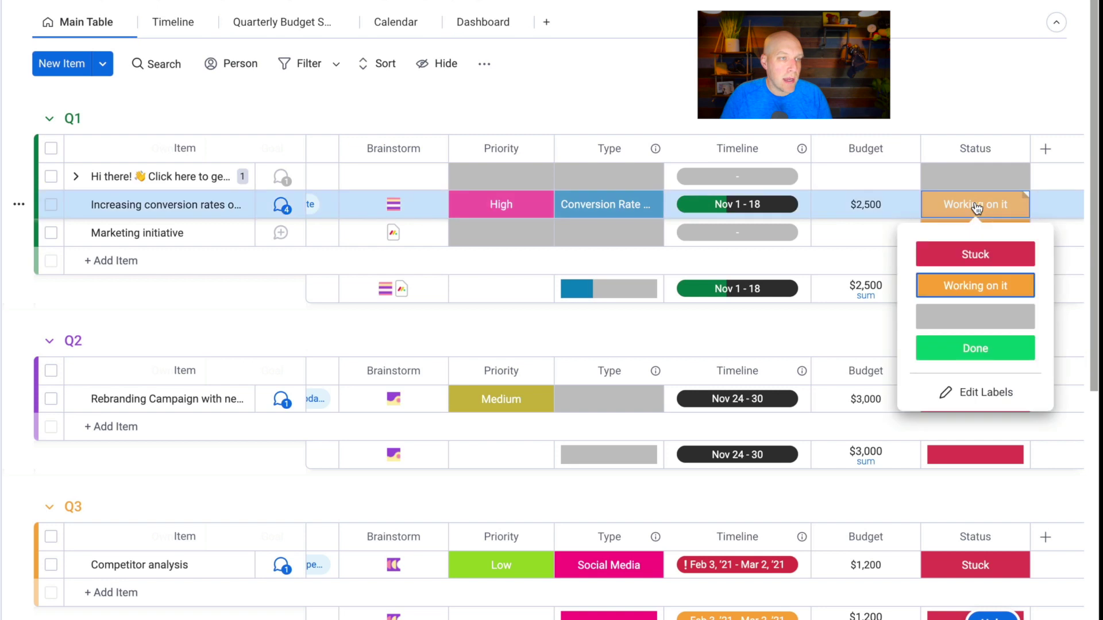
{"action": "left_click", "coordinate": [957, 347]}
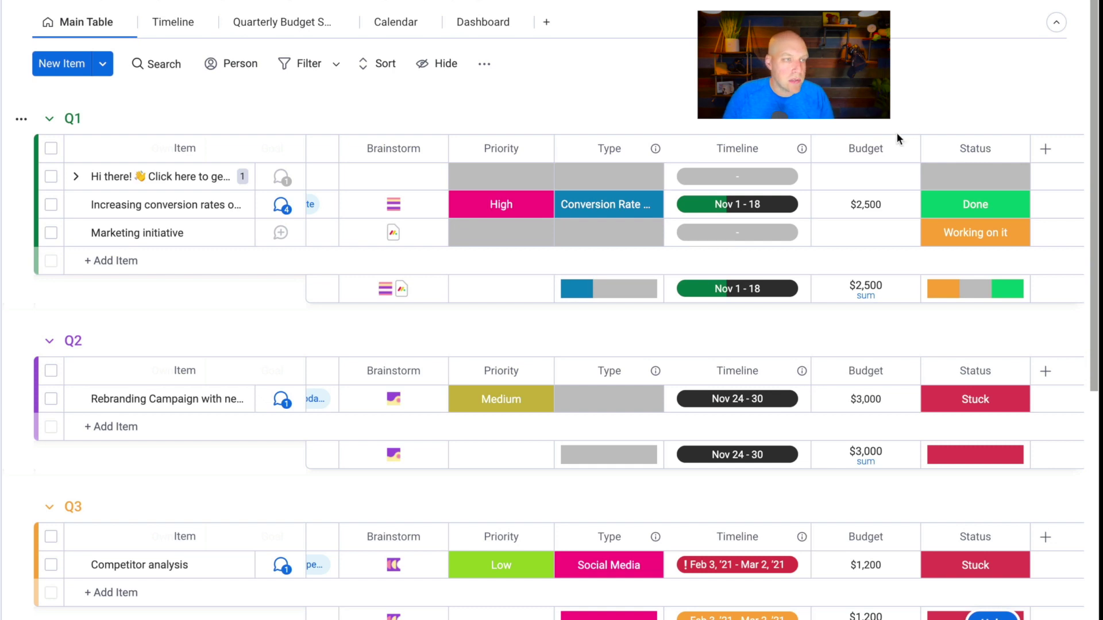
{"action": "scroll", "coordinate": [896, 132], "scroll_direction": "down", "scroll_amount": 6}
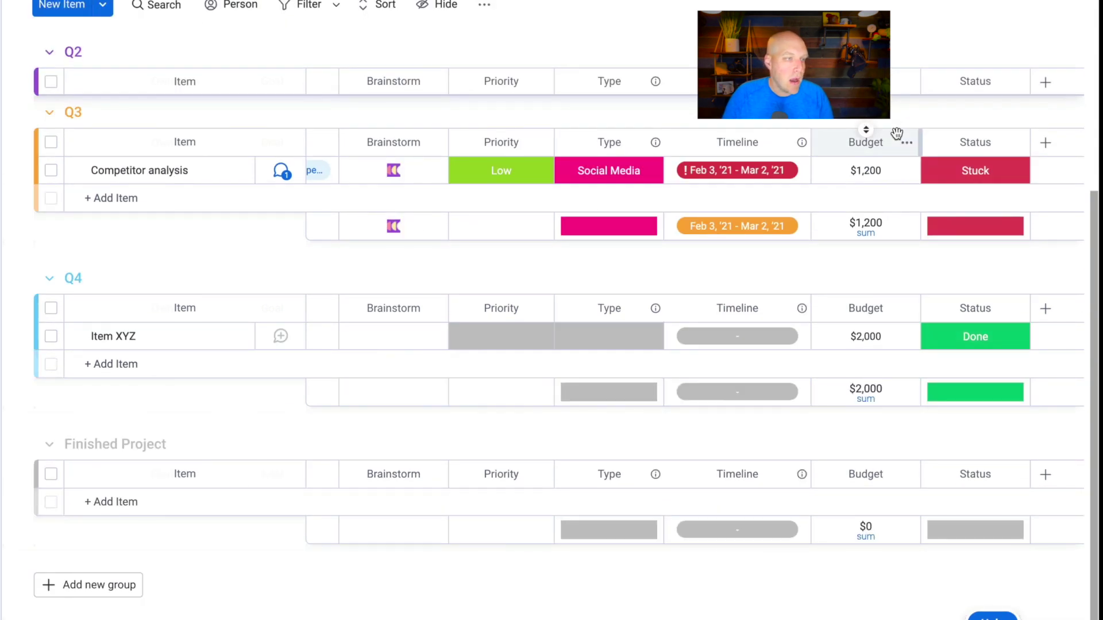
{"action": "scroll", "coordinate": [897, 134], "scroll_direction": "up", "scroll_amount": 6}
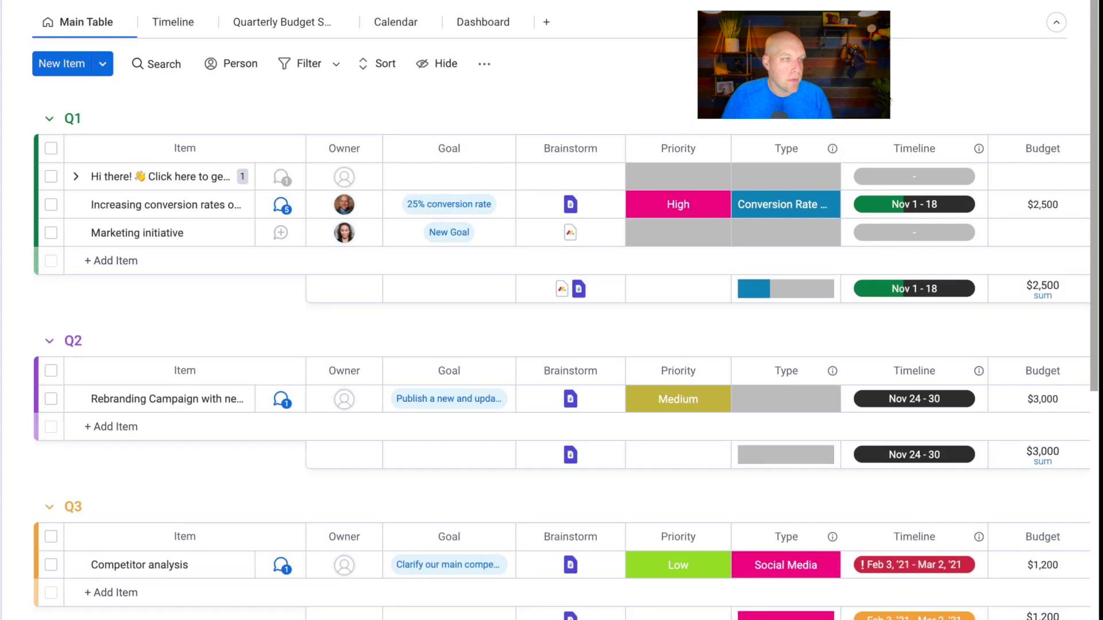
{"action": "scroll", "coordinate": [529, 223], "scroll_direction": "right", "scroll_amount": 3}
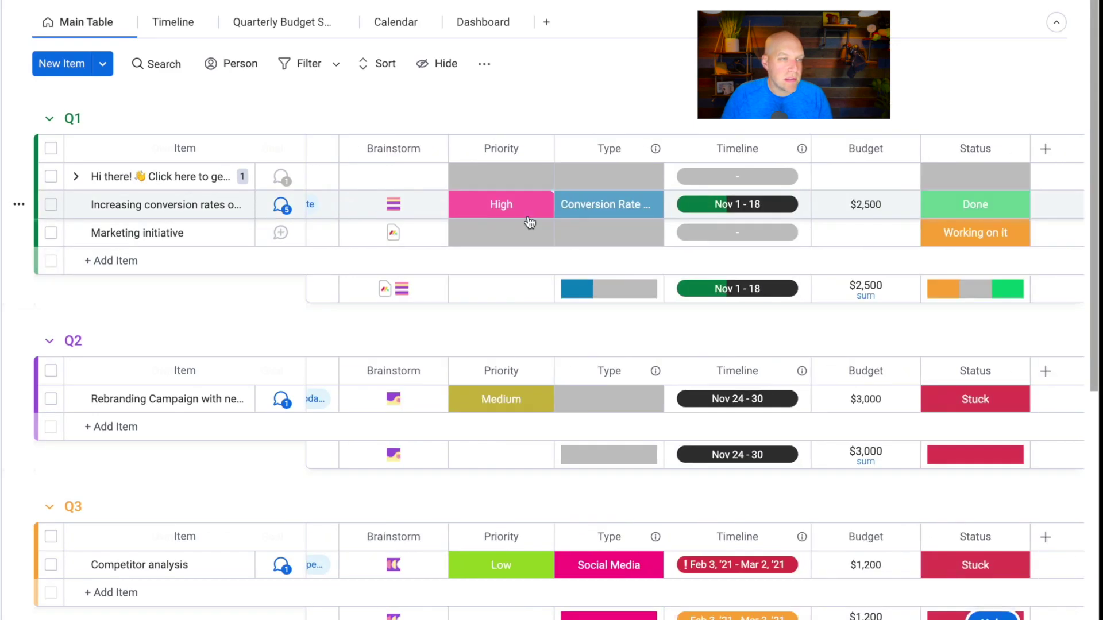
{"action": "scroll", "coordinate": [528, 221], "scroll_direction": "down", "scroll_amount": 5}
{"action": "scroll", "coordinate": [528, 219], "scroll_direction": "up", "scroll_amount": 5}
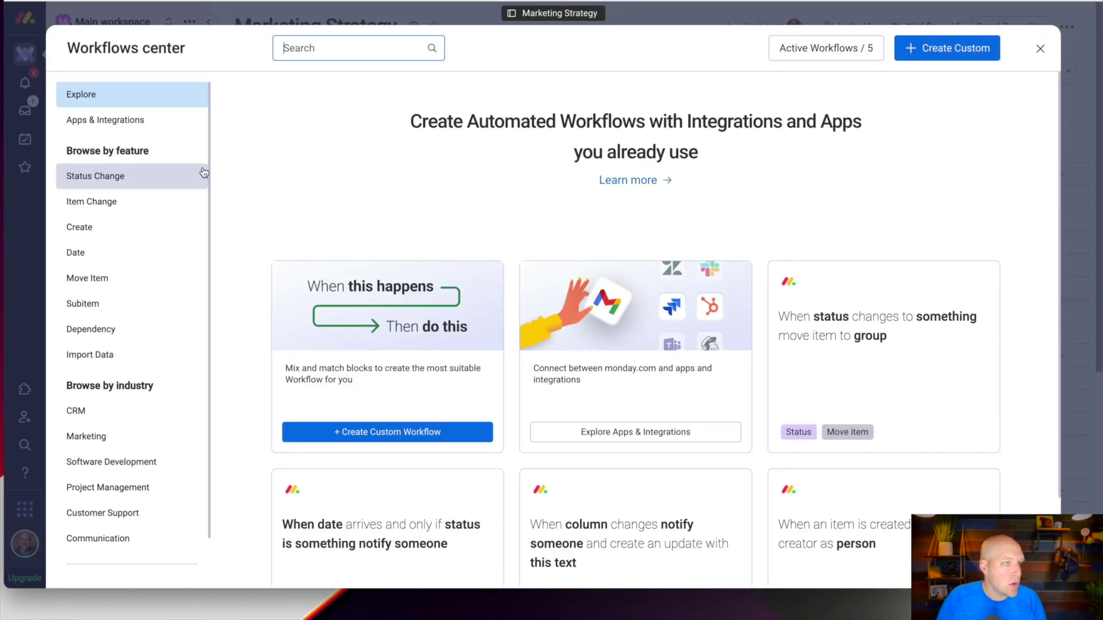
- Change the move-to-Finished-Project workflow's trigger from subitem Status to the item's Status column
{"action": "left_click", "coordinate": [830, 49]}
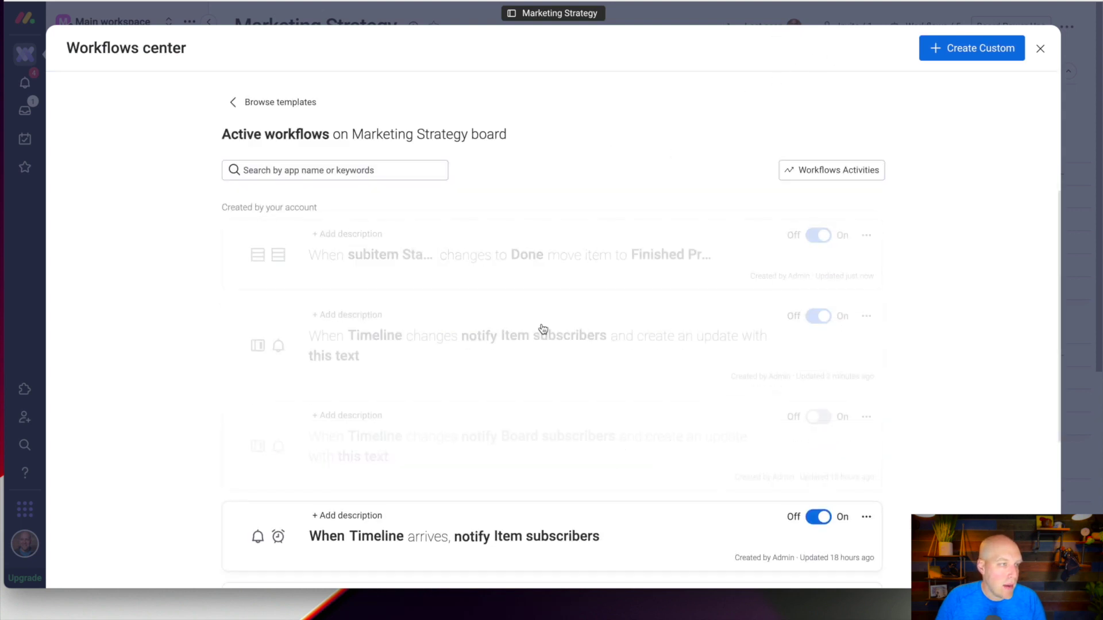
{"action": "left_click", "coordinate": [579, 268]}
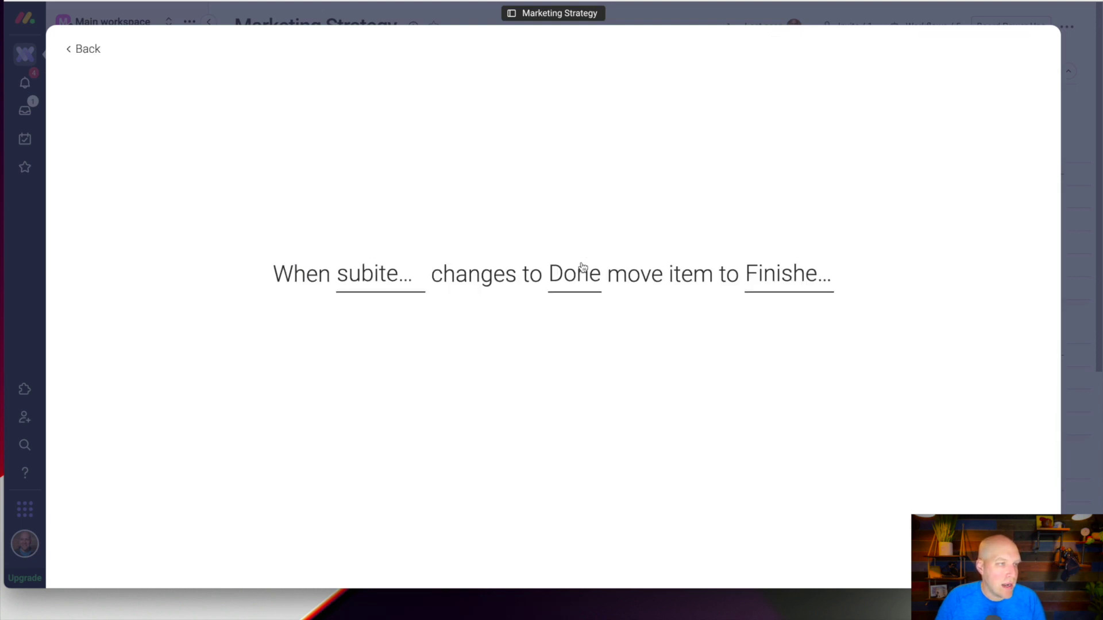
{"action": "left_click", "coordinate": [341, 270]}
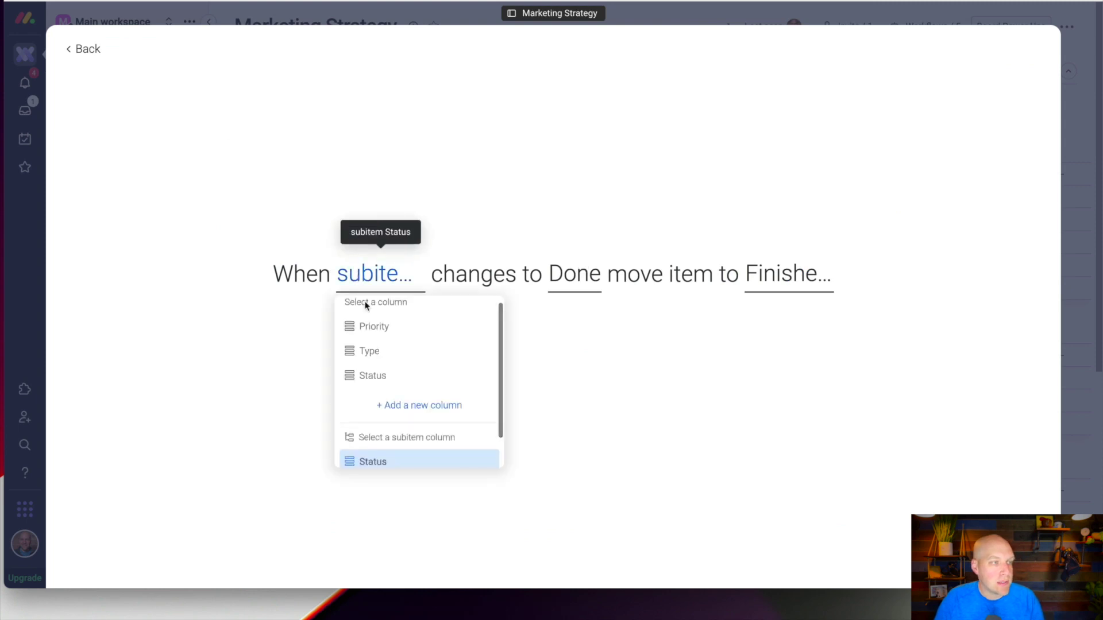
{"action": "left_click", "coordinate": [393, 379]}
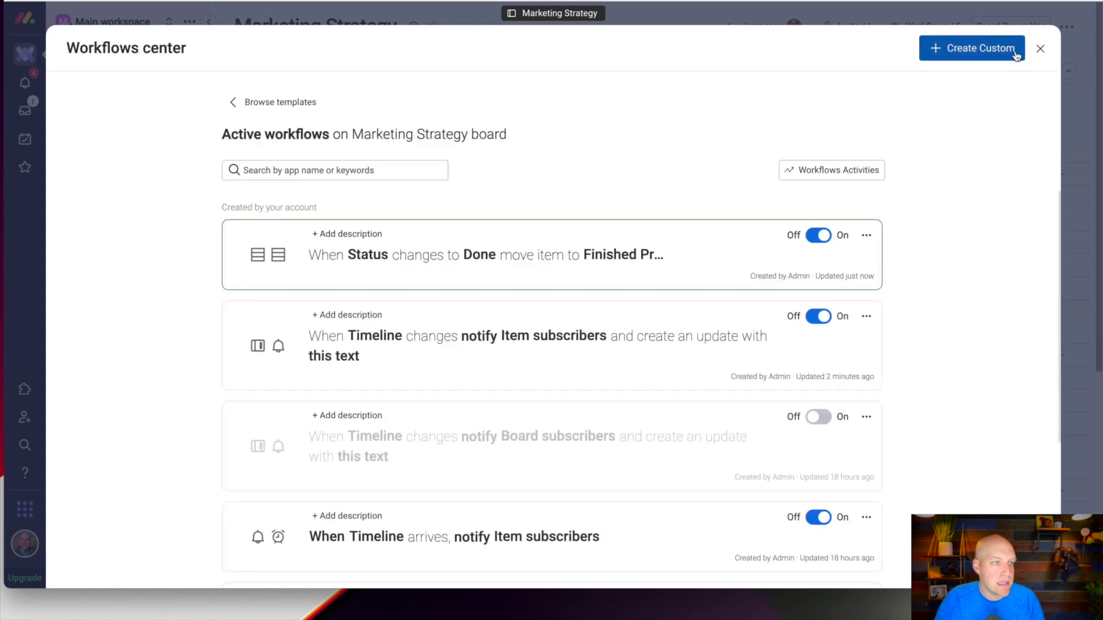
{"action": "left_click", "coordinate": [1038, 52]}
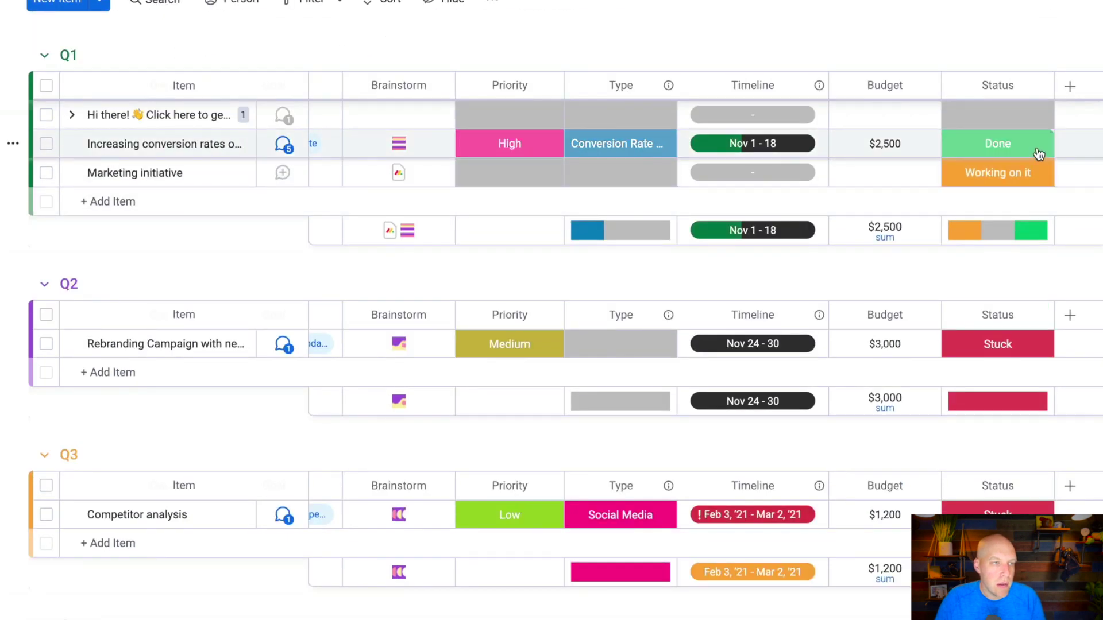
- Set the conversion-rates item to Stuck and then back to Done to fire the workflow
{"action": "left_click", "coordinate": [1009, 146]}
{"action": "left_click", "coordinate": [1009, 194]}
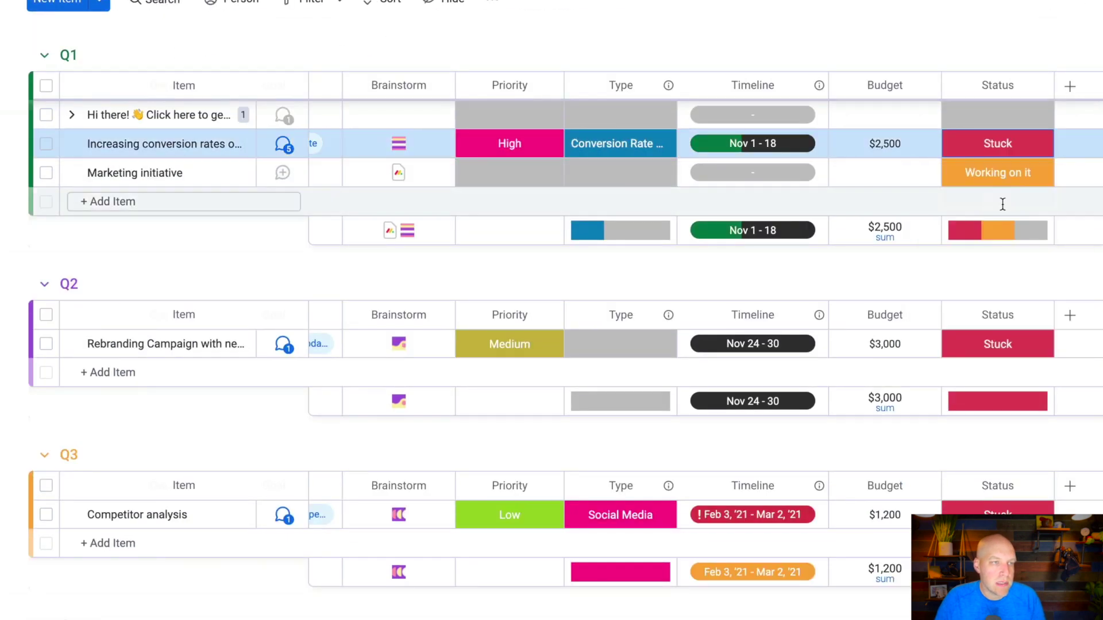
{"action": "left_click", "coordinate": [1008, 148]}
{"action": "left_click", "coordinate": [995, 291]}
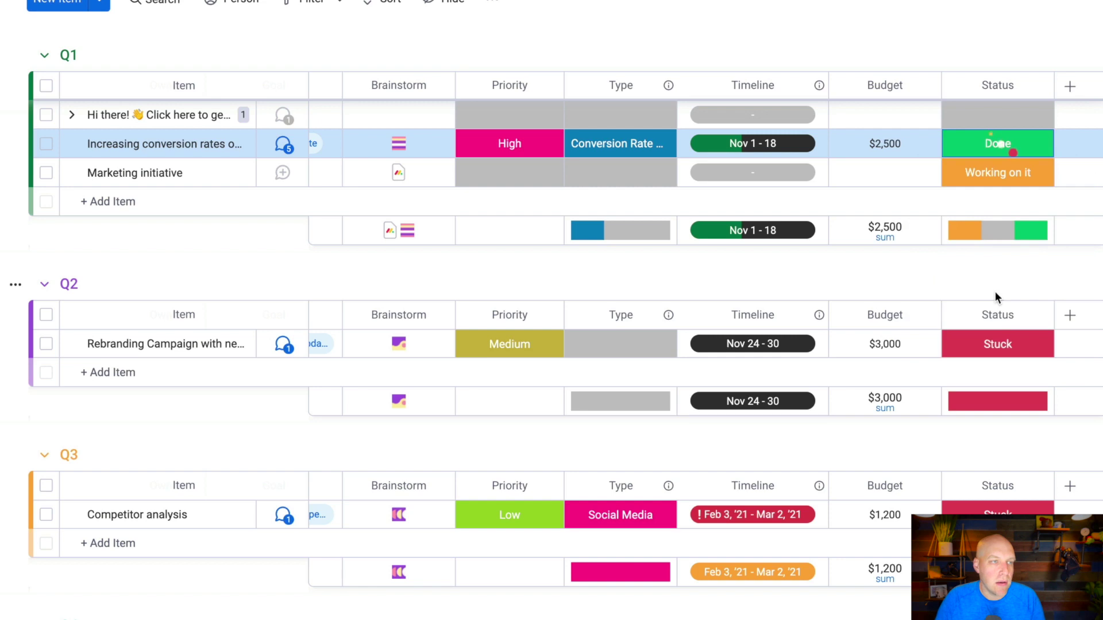
{"action": "scroll", "coordinate": [703, 336], "scroll_direction": "up", "scroll_amount": 1}
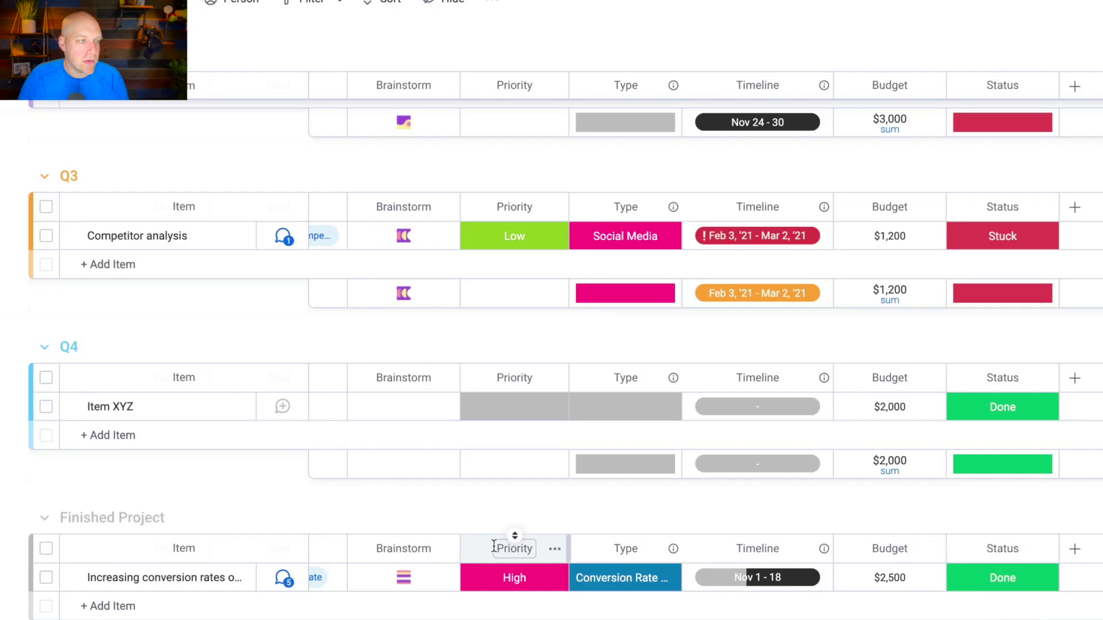
- Set Item XYZ to Stuck and then back to Done
{"action": "scroll", "coordinate": [494, 548], "scroll_direction": "down", "scroll_amount": 3}
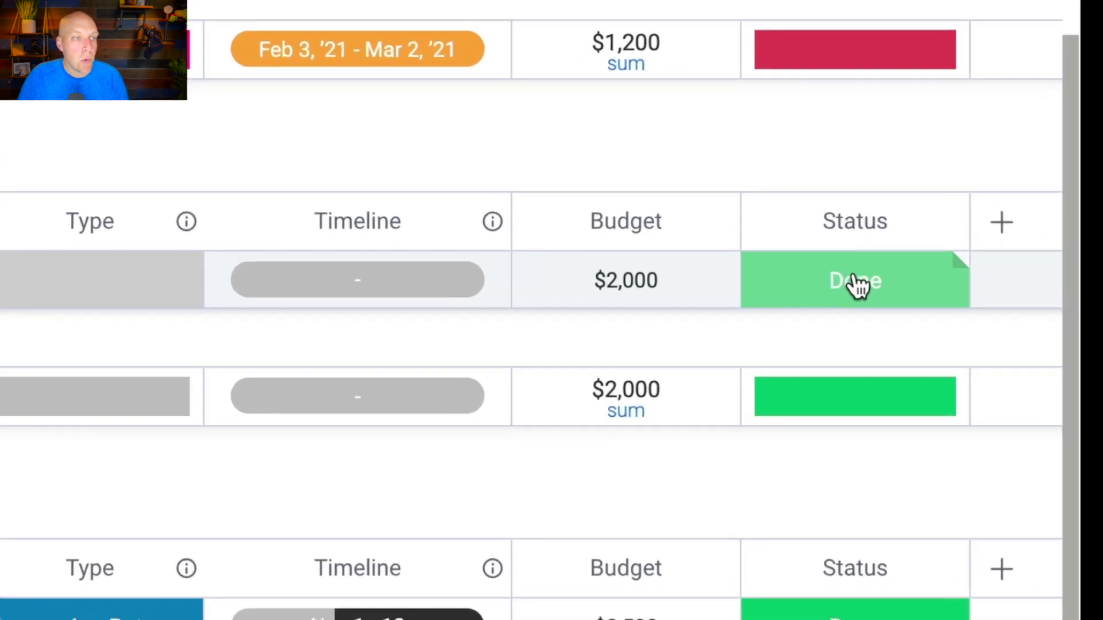
{"action": "left_click", "coordinate": [1031, 316]}
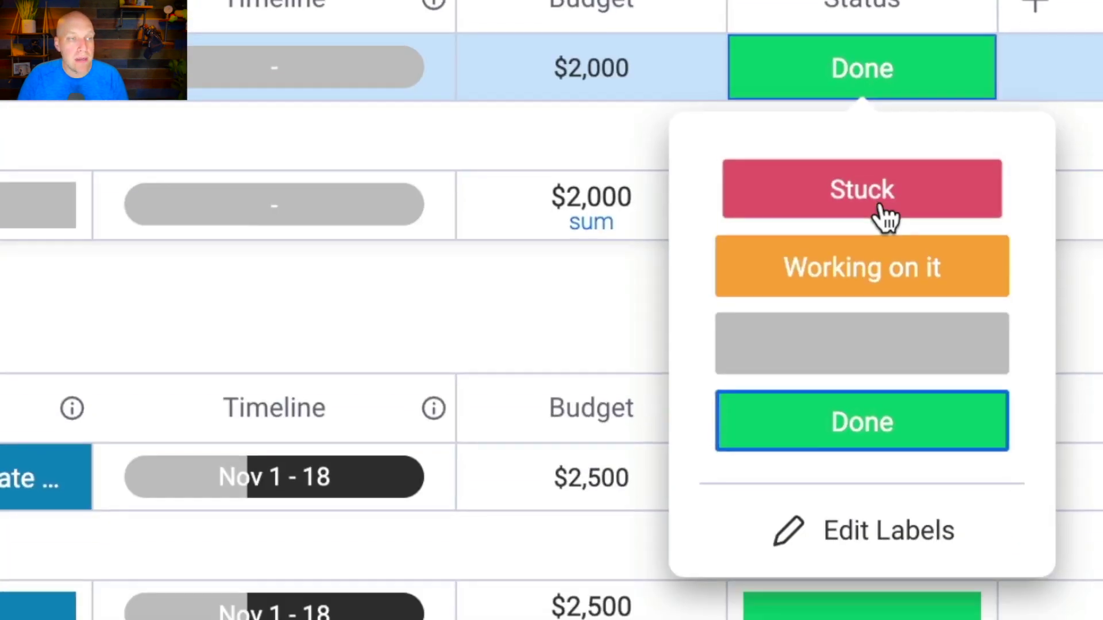
{"action": "left_click", "coordinate": [876, 403]}
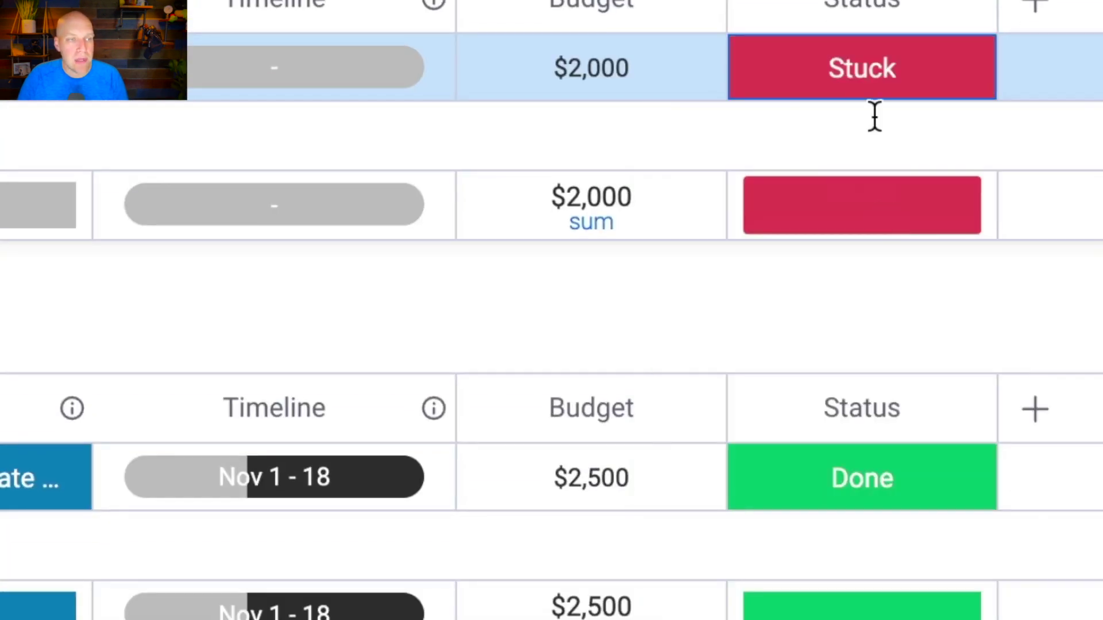
{"action": "left_click", "coordinate": [871, 68]}
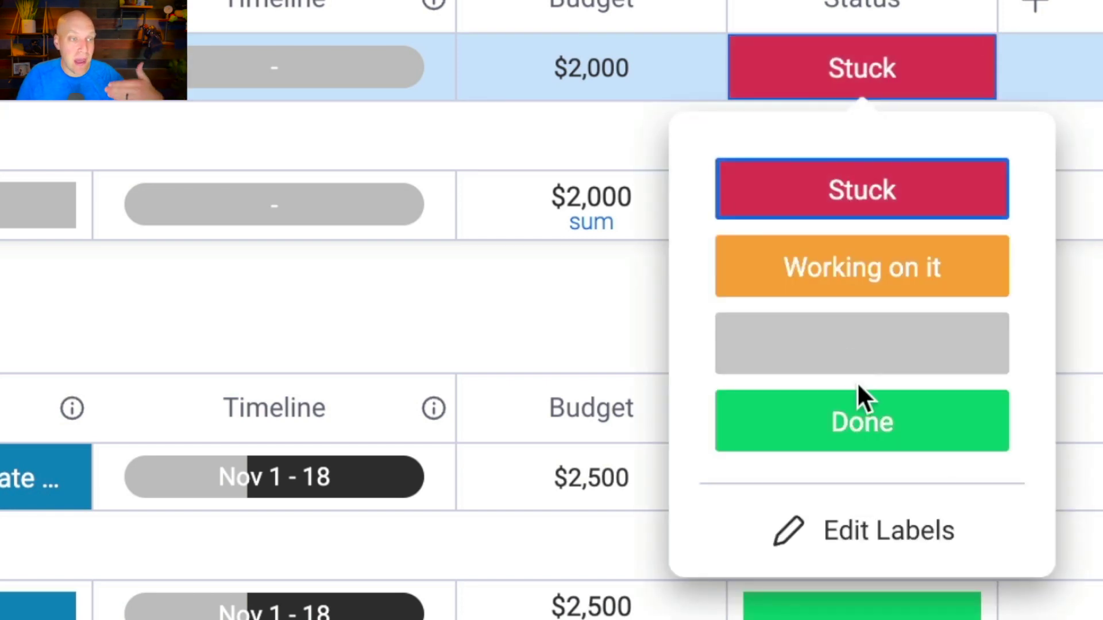
{"action": "left_click", "coordinate": [860, 409]}
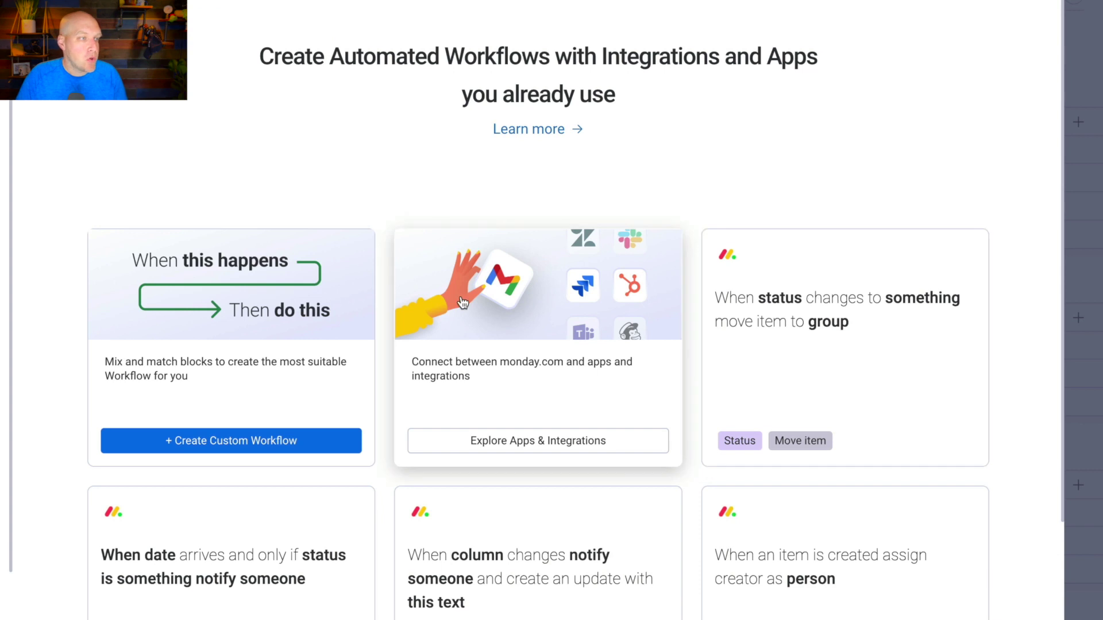
- Start a custom workflow triggered when the Status column changes to Done
{"action": "left_click", "coordinate": [268, 353]}
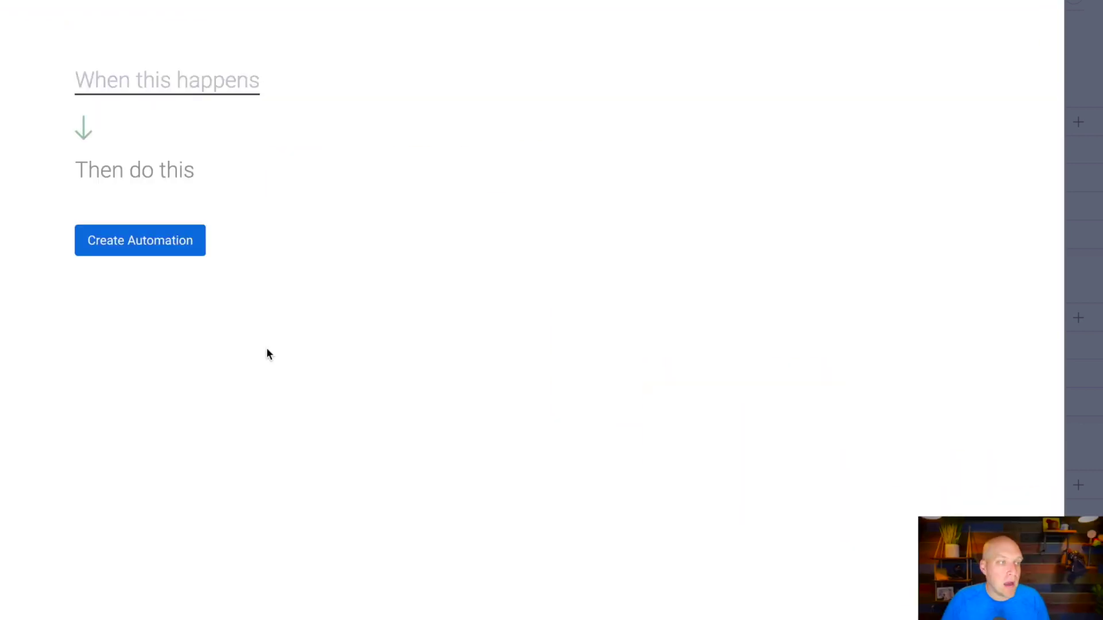
{"action": "left_click", "coordinate": [130, 84]}
{"action": "left_click", "coordinate": [139, 166]}
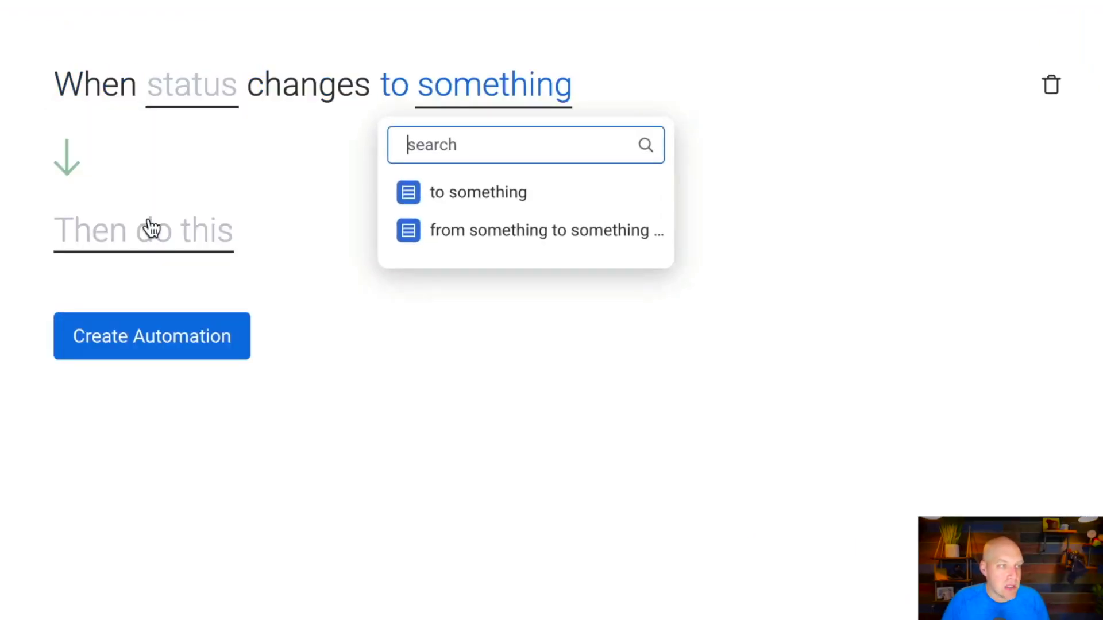
{"action": "left_click", "coordinate": [469, 230]}
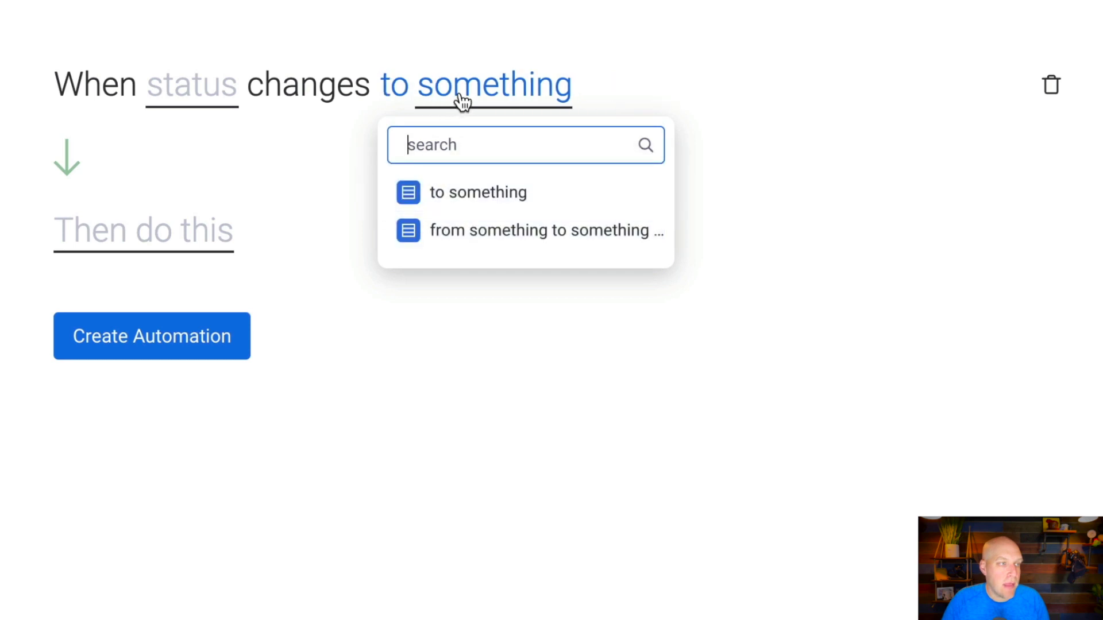
{"action": "type", "text": "done"}
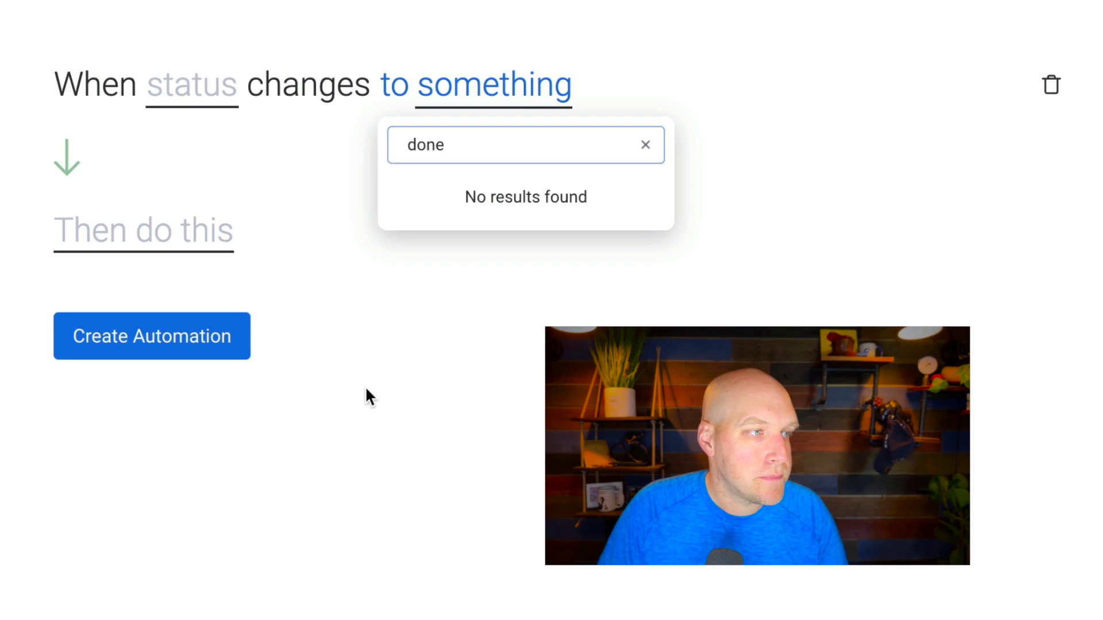
{"action": "left_click", "coordinate": [367, 395]}
{"action": "left_click", "coordinate": [217, 109]}
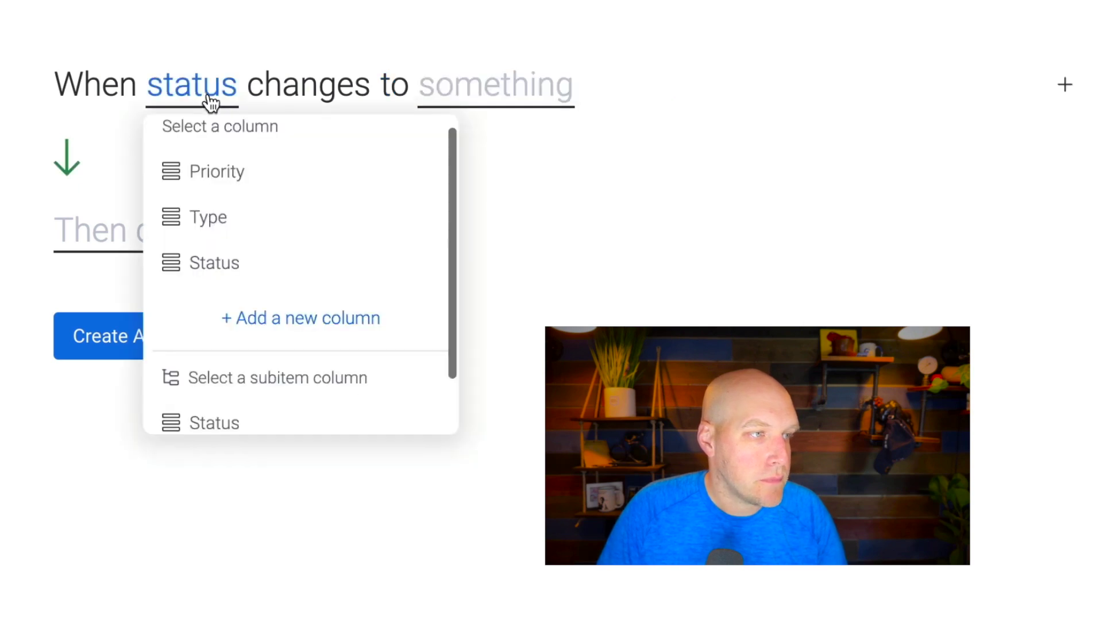
{"action": "left_click", "coordinate": [233, 253]}
{"action": "left_click", "coordinate": [499, 99]}
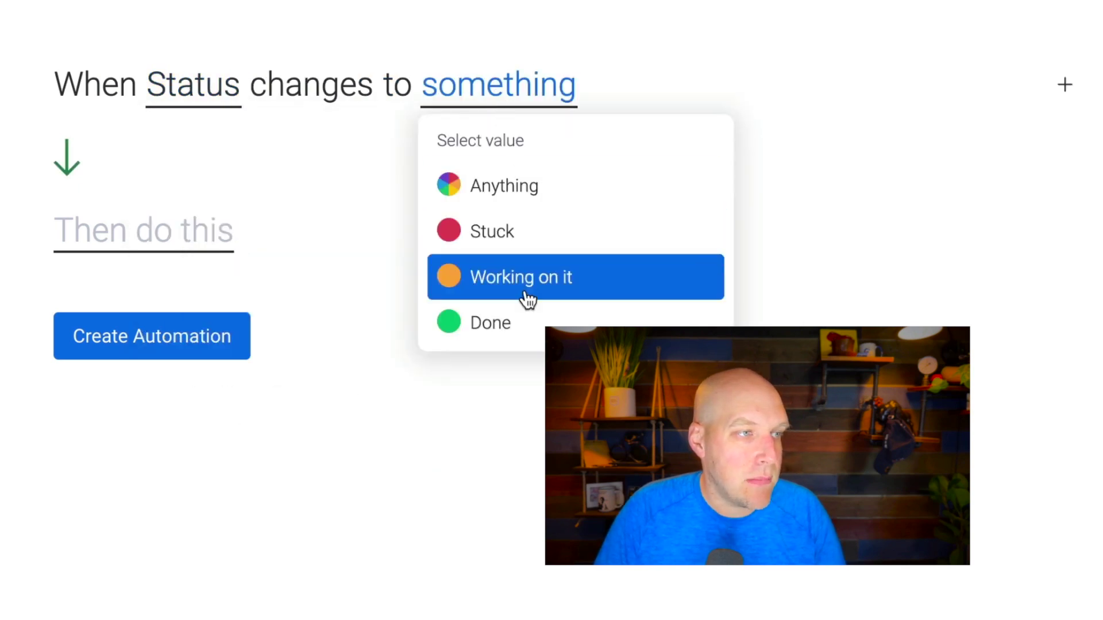
{"action": "left_click", "coordinate": [524, 332]}
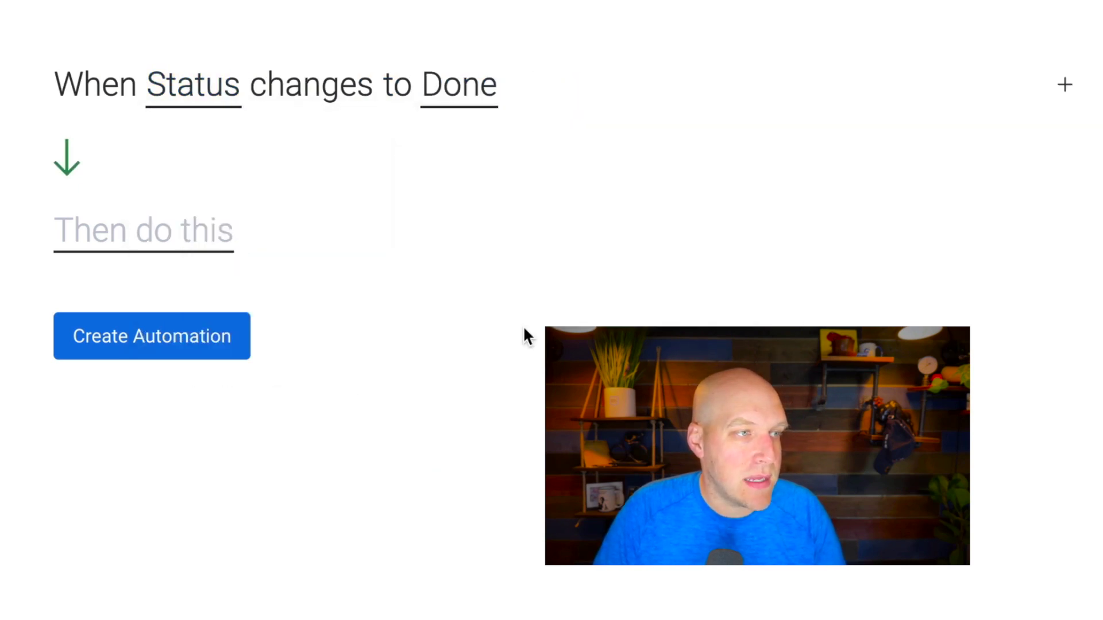
- Add a Gmail send-email action as the workflow's next step
{"action": "left_click", "coordinate": [163, 241]}
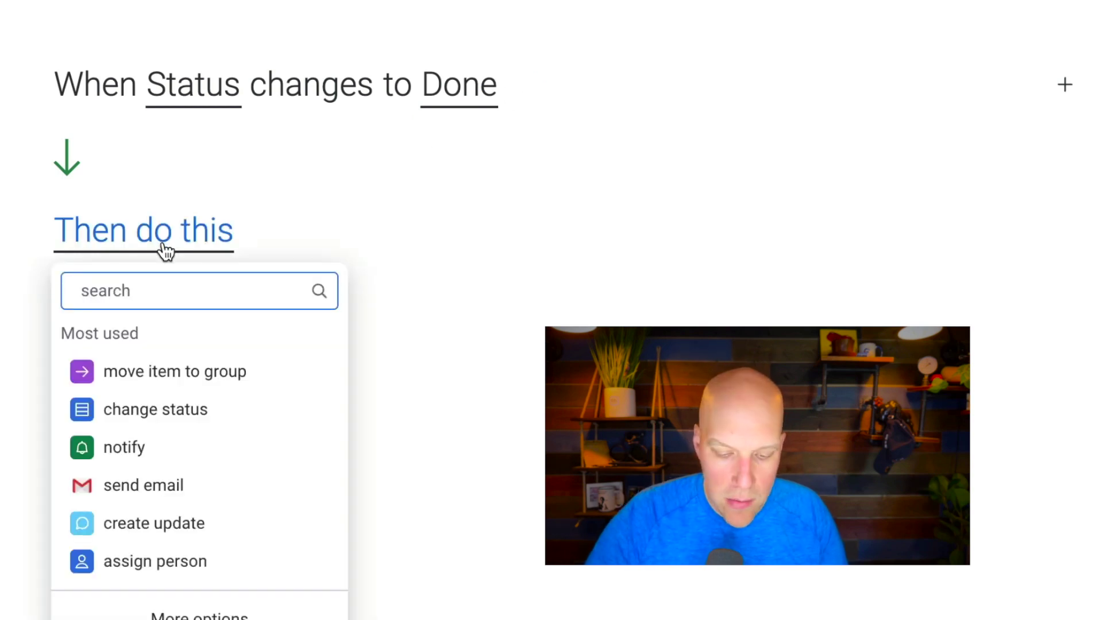
{"action": "type", "text": "mess"}
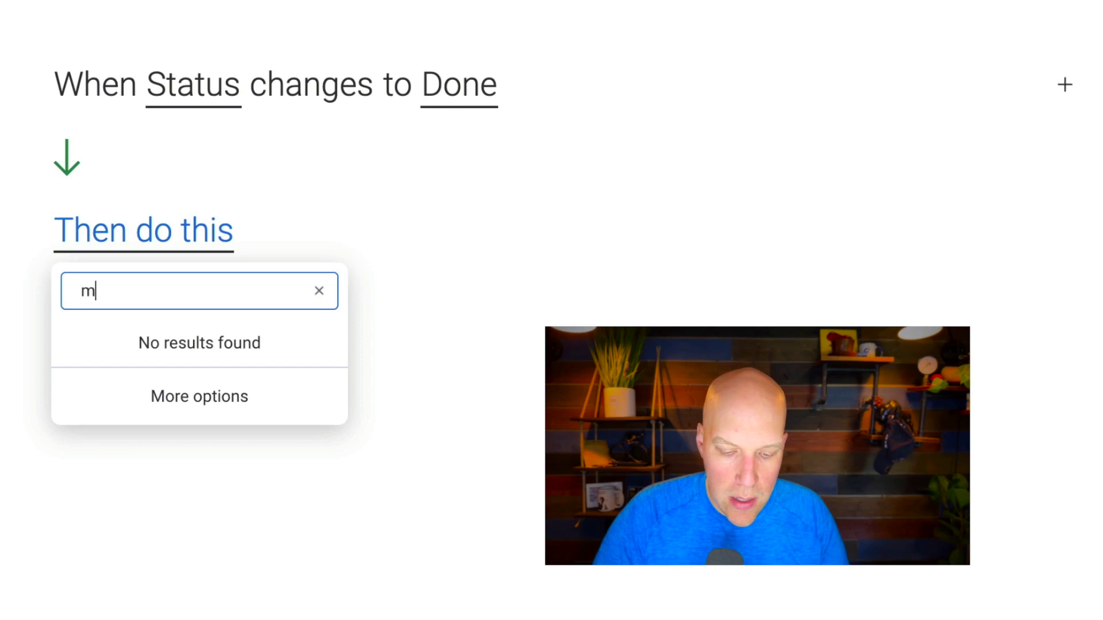
{"action": "key", "text": "BackSpace"}
{"action": "type", "text": "email"}
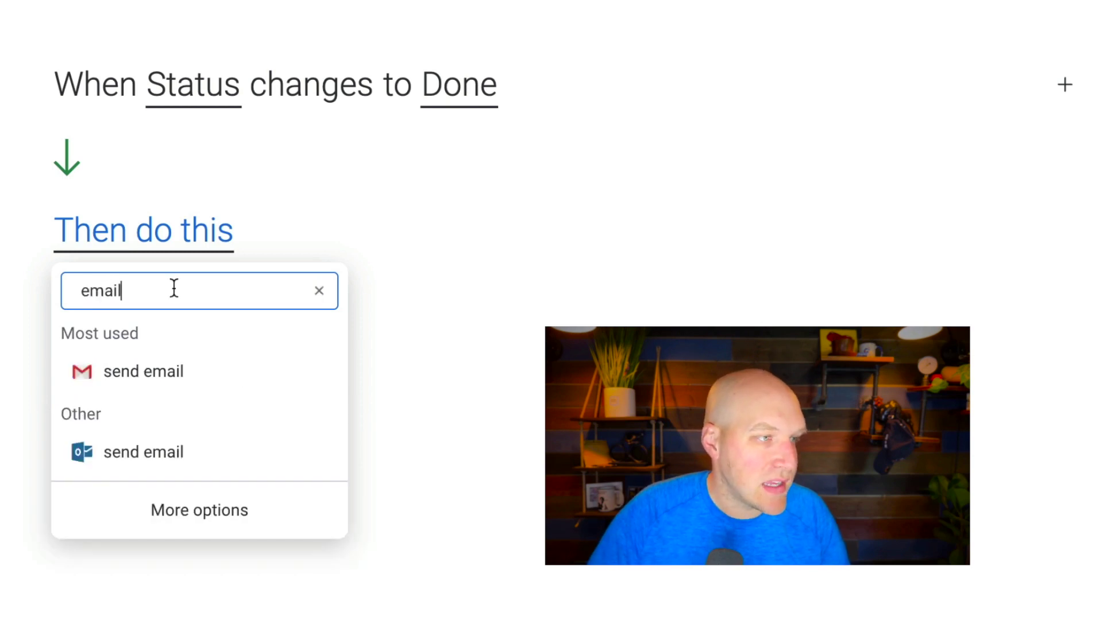
{"action": "left_click", "coordinate": [158, 374]}
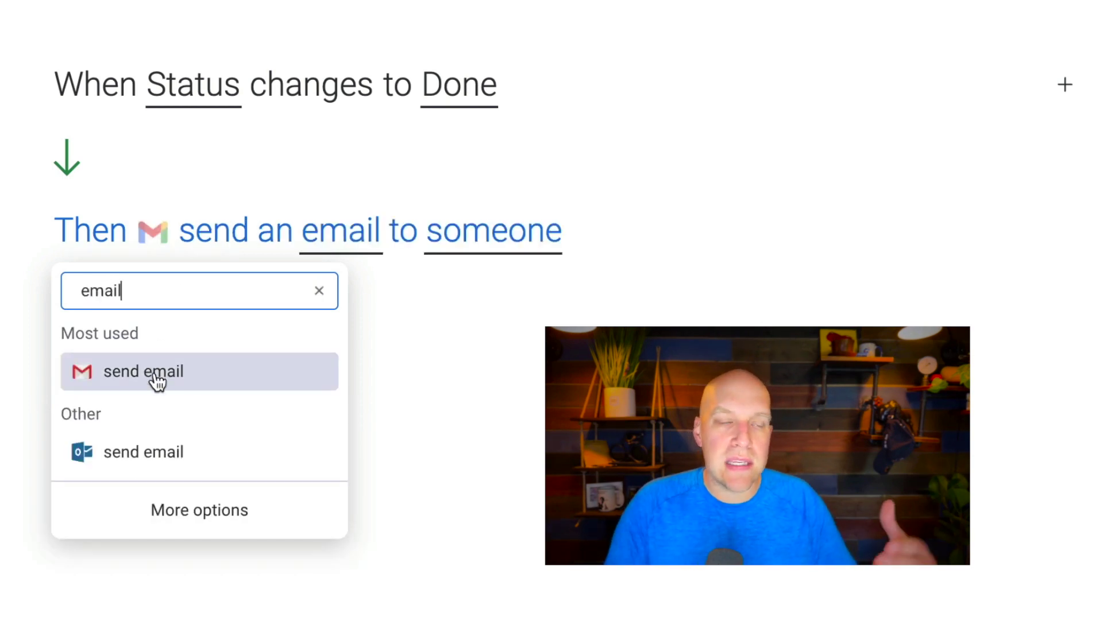